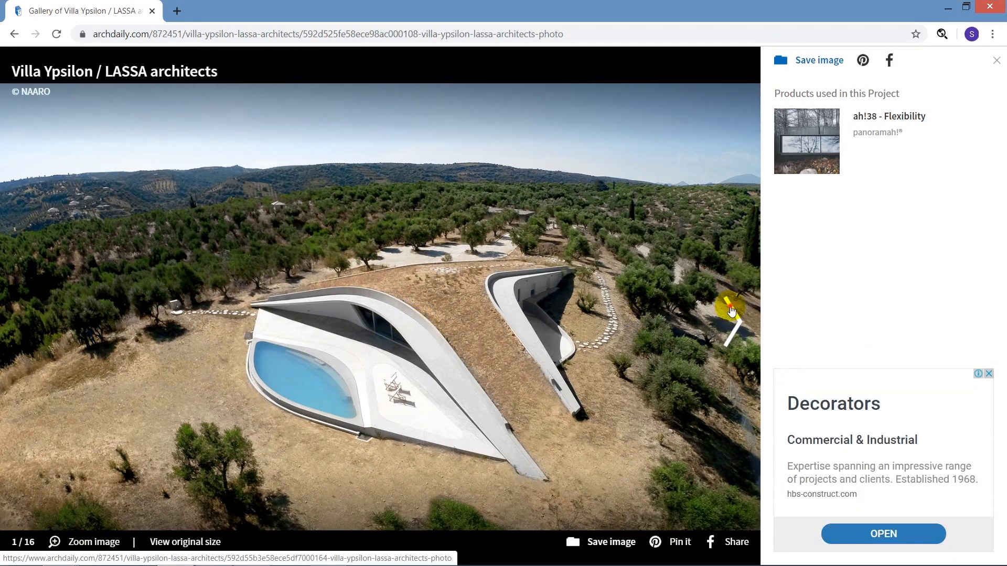
Step: Browse the Villa Ypsilon gallery on ArchDaily from the photos to the diagrams and floor plan
click(732, 324)
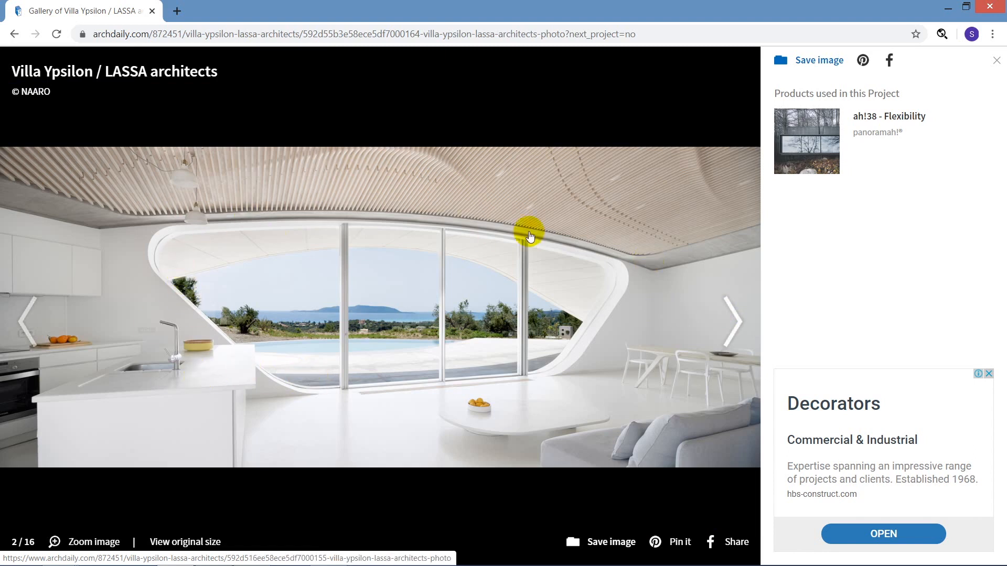
click(730, 320)
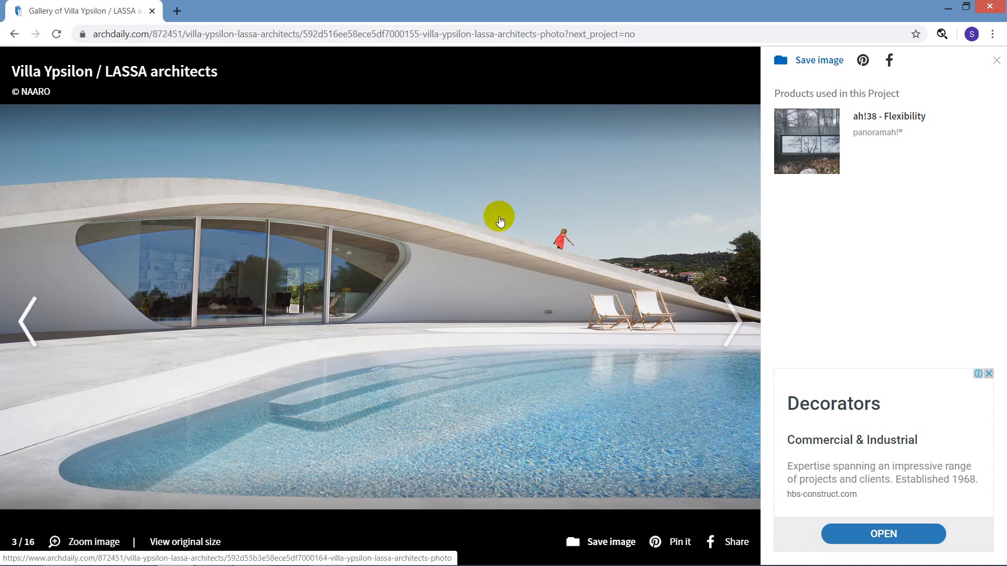
click(731, 320)
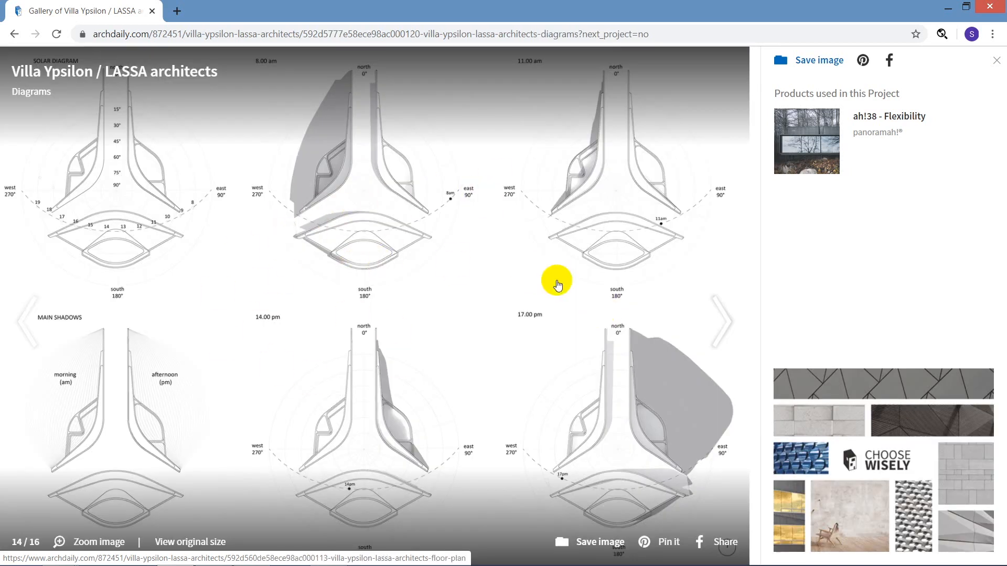
click(722, 321)
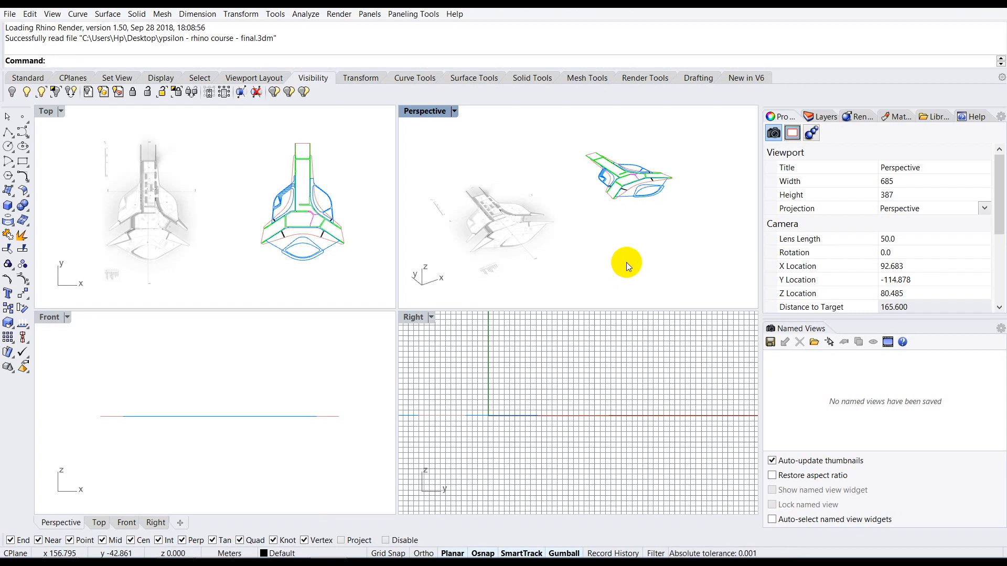
Step: Switch to Rhino, maximize the Perspective viewport and examine the imported floor plan image of the villa
double_click(432, 112)
right_drag(491, 344, 256, 302)
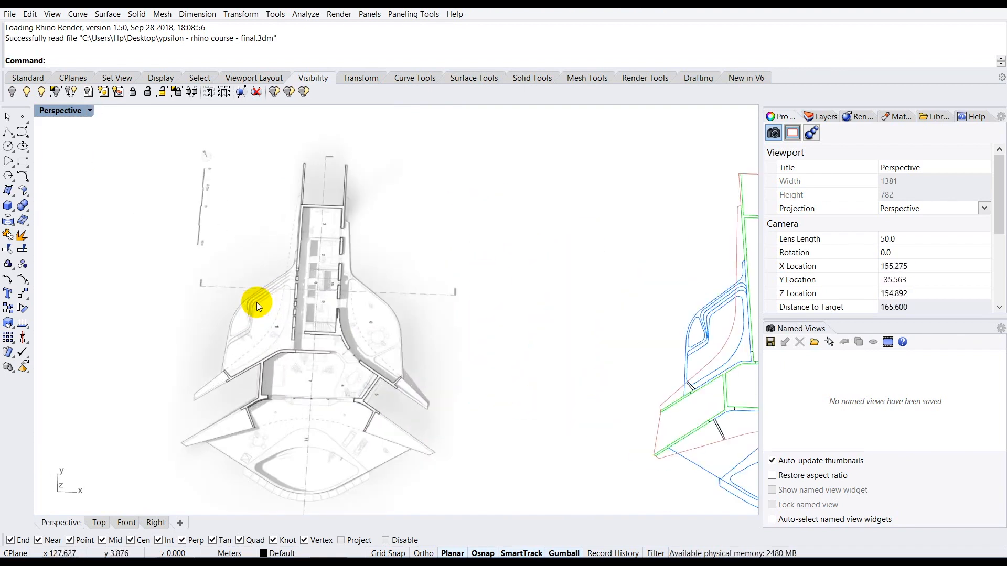
scroll(256, 302, up, 2)
scroll(287, 295, up, 2)
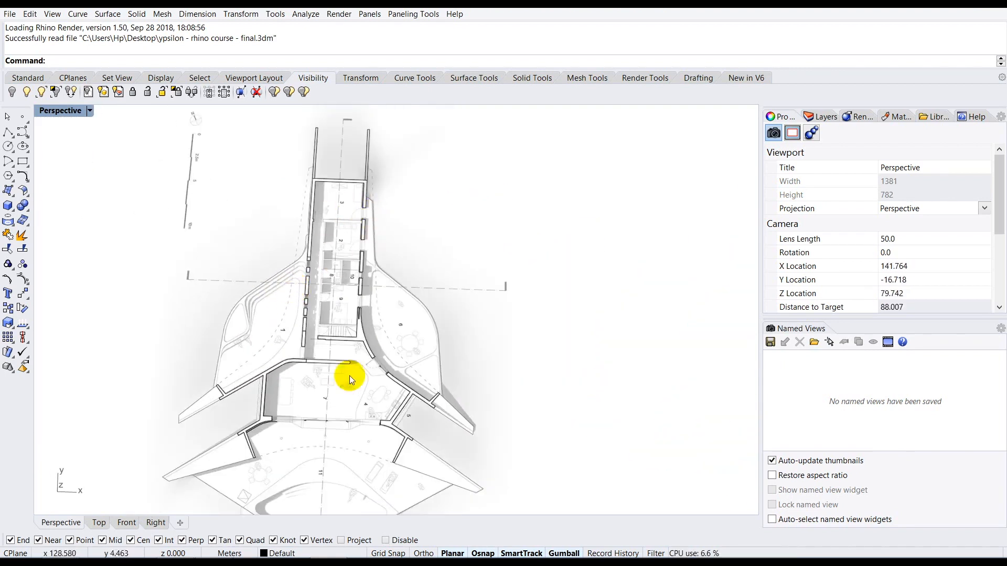
scroll(313, 346, down, 2)
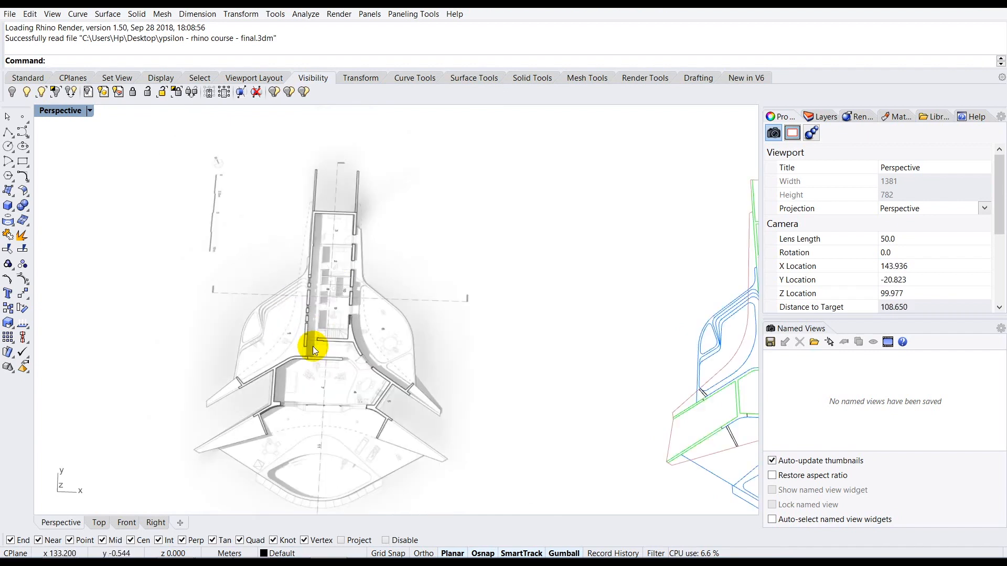
scroll(313, 346, down, 2)
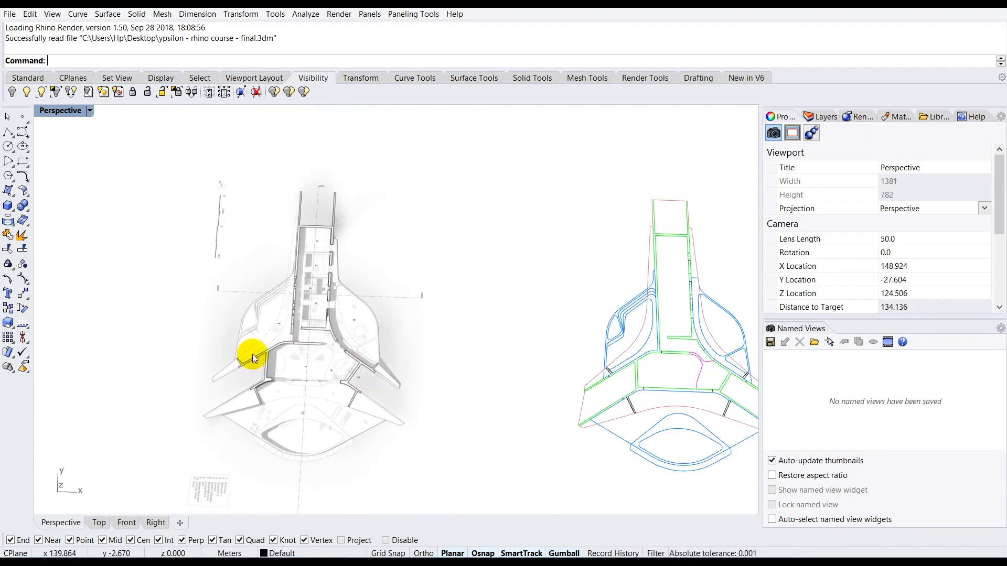
scroll(252, 353, up, 4)
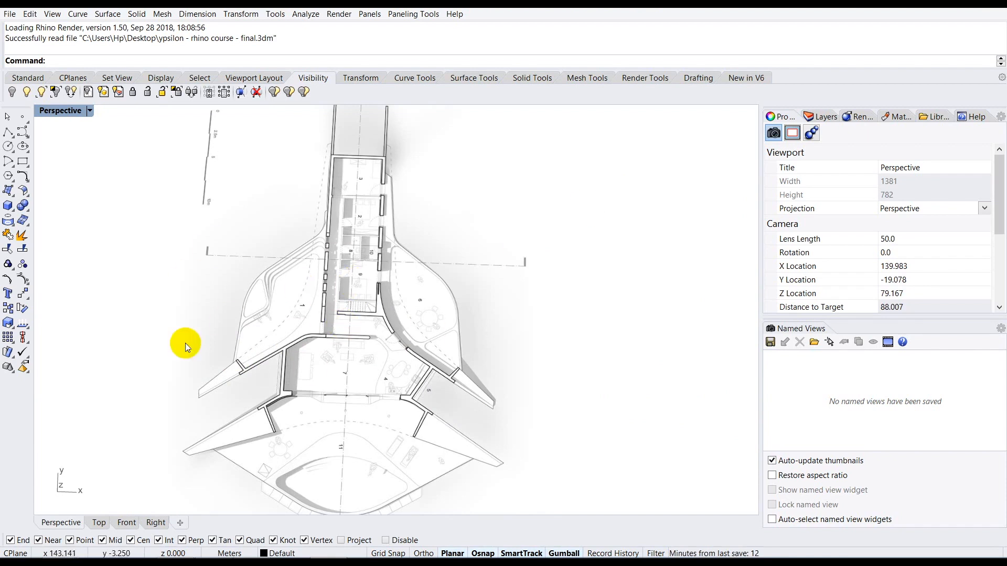
scroll(286, 314, down, 4)
scroll(288, 319, up, 2)
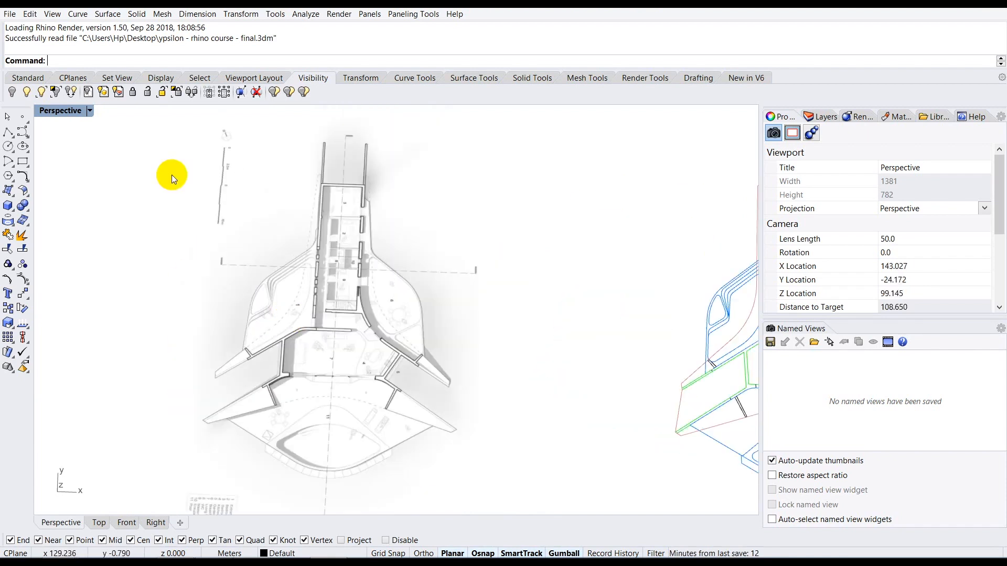
Step: Examine the scale bar beside the plan image and compare the image with the traced curves next to it
scroll(228, 169, up, 6)
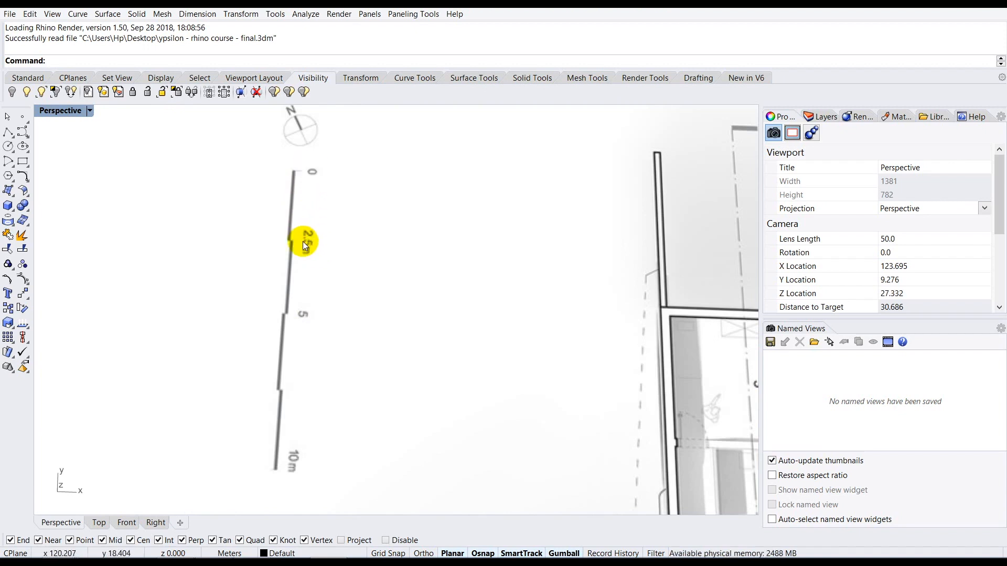
scroll(304, 241, down, 4)
scroll(303, 241, down, 4)
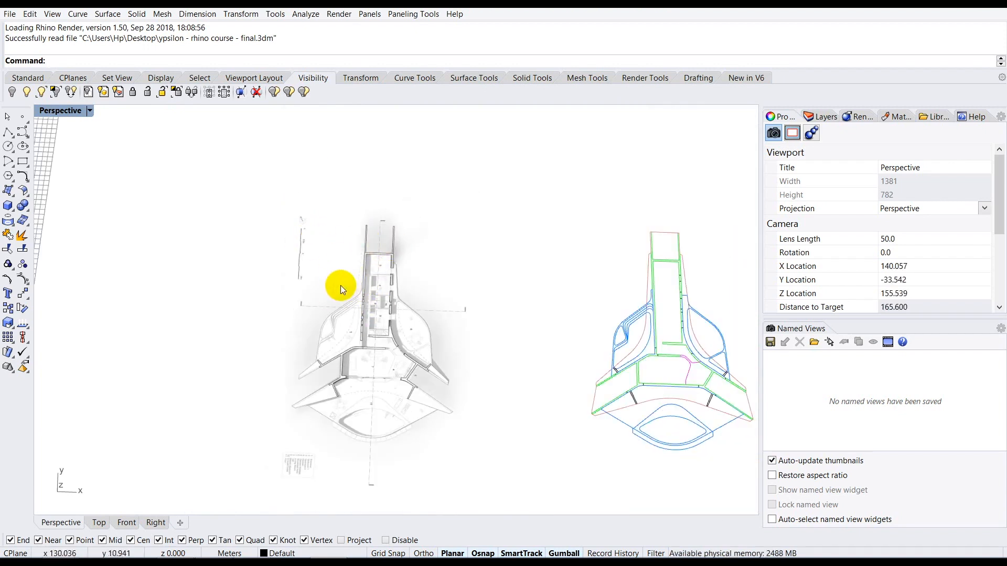
scroll(341, 285, down, 4)
scroll(380, 313, up, 4)
scroll(357, 310, down, 2)
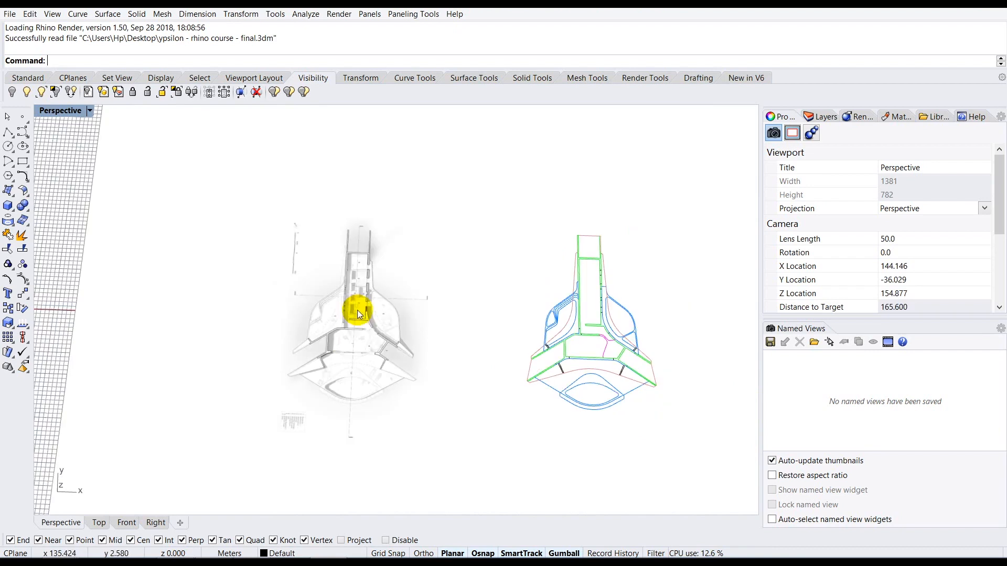
scroll(580, 322, up, 2)
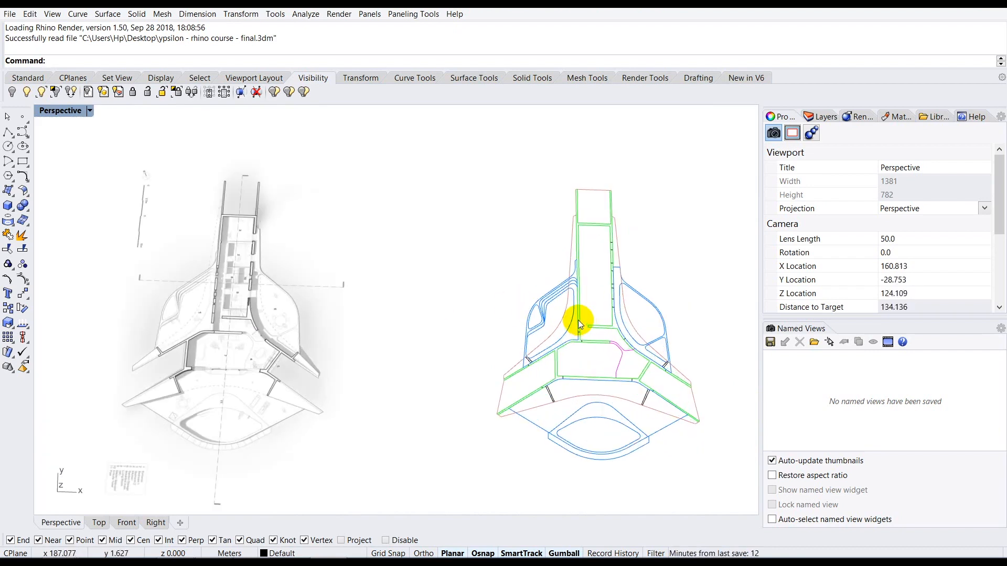
Step: Examine the traced plan curves closely from several angles in the Perspective view
scroll(334, 348, down, 4)
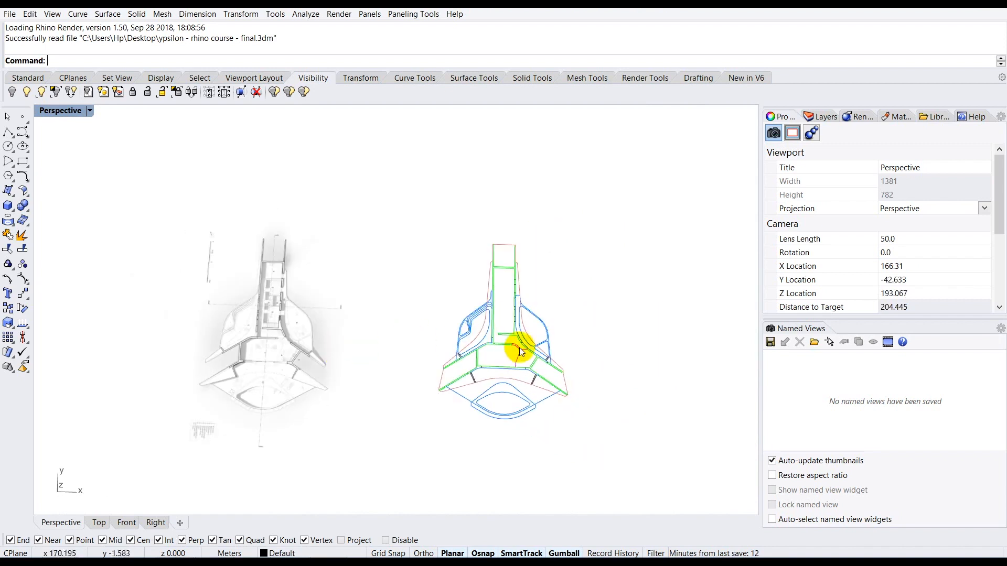
scroll(520, 351, up, 4)
scroll(520, 351, up, 4)
right_drag(466, 319, 501, 321)
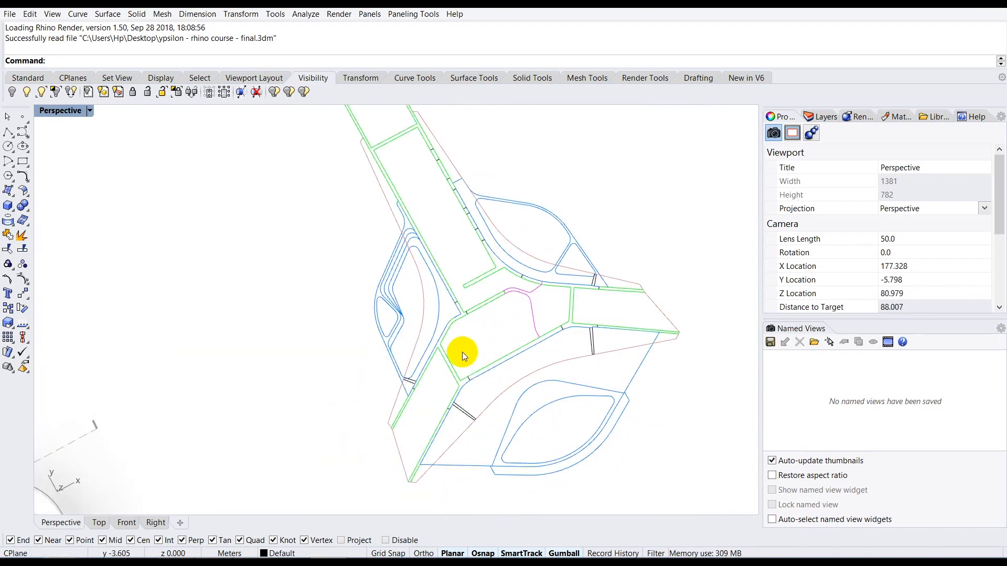
scroll(462, 351, down, 4)
right_drag(449, 360, 468, 267)
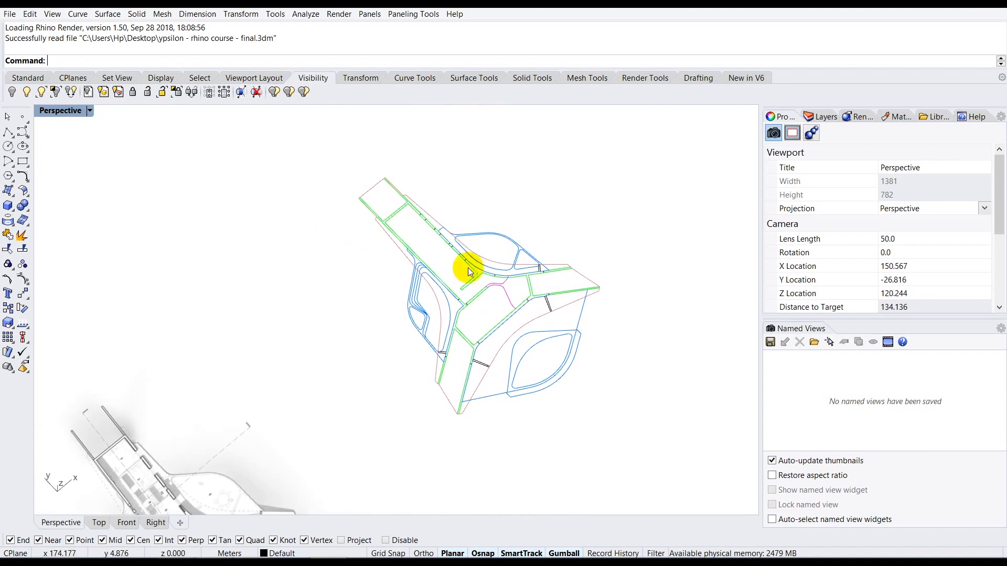
scroll(468, 267, up, 4)
right_drag(391, 238, 275, 392)
scroll(404, 339, up, 2)
scroll(313, 385, down, 8)
right_drag(417, 362, 325, 371)
shift+right_drag(564, 310, 518, 323)
scroll(514, 327, up, 2)
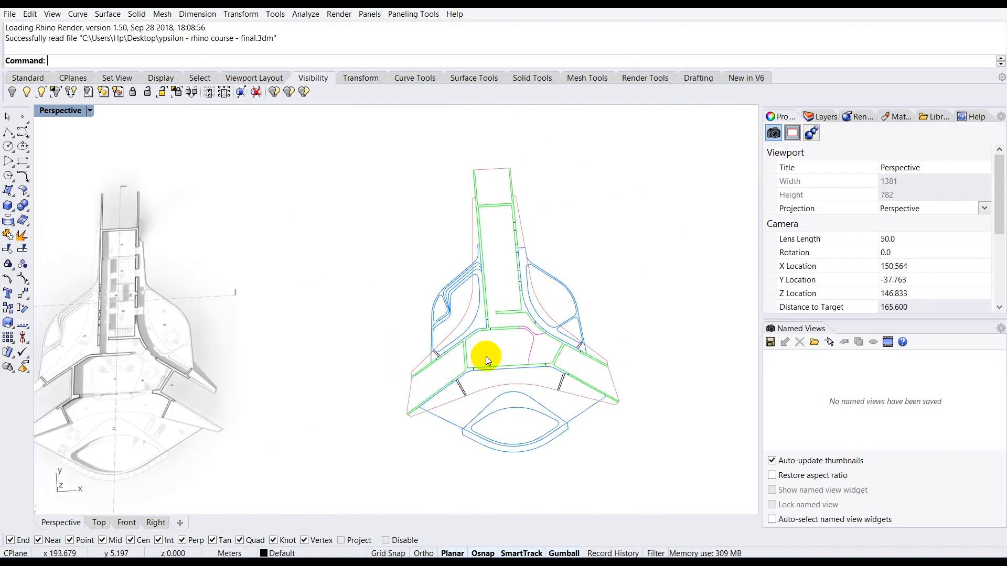
Step: Restore the four-viewport layout and maximize the Top viewport, framing the traced plan curves
double_click(57, 112)
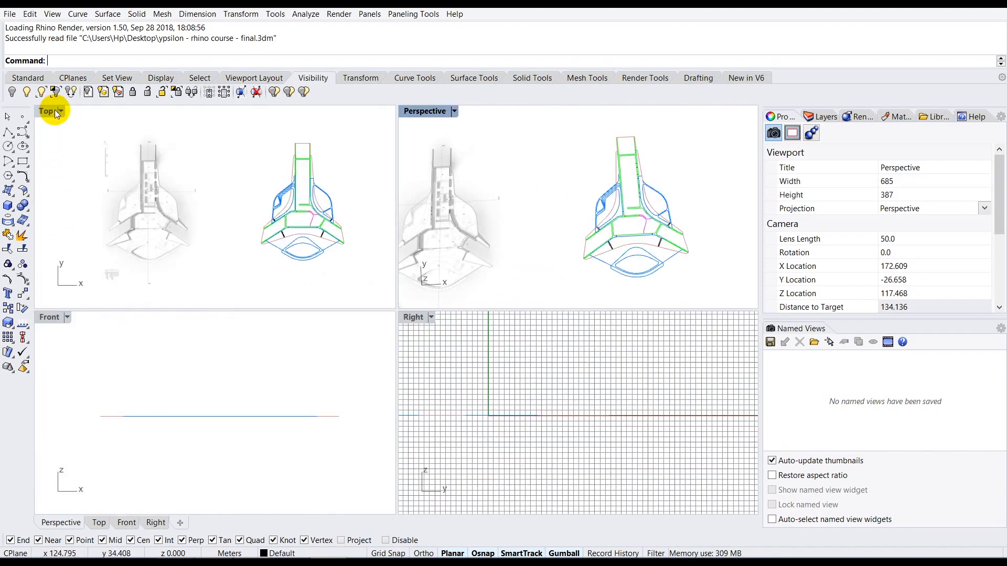
double_click(45, 113)
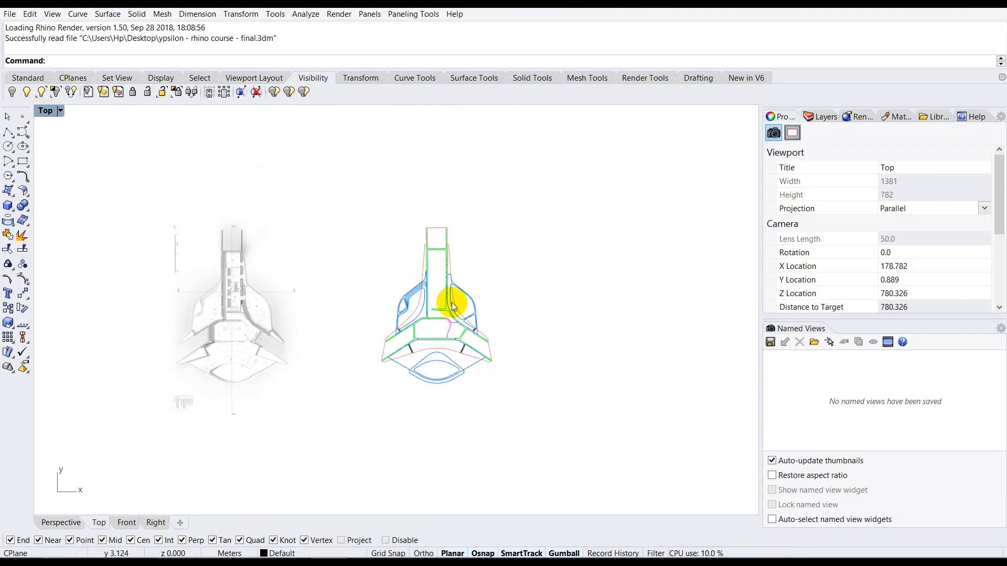
scroll(452, 302, up, 4)
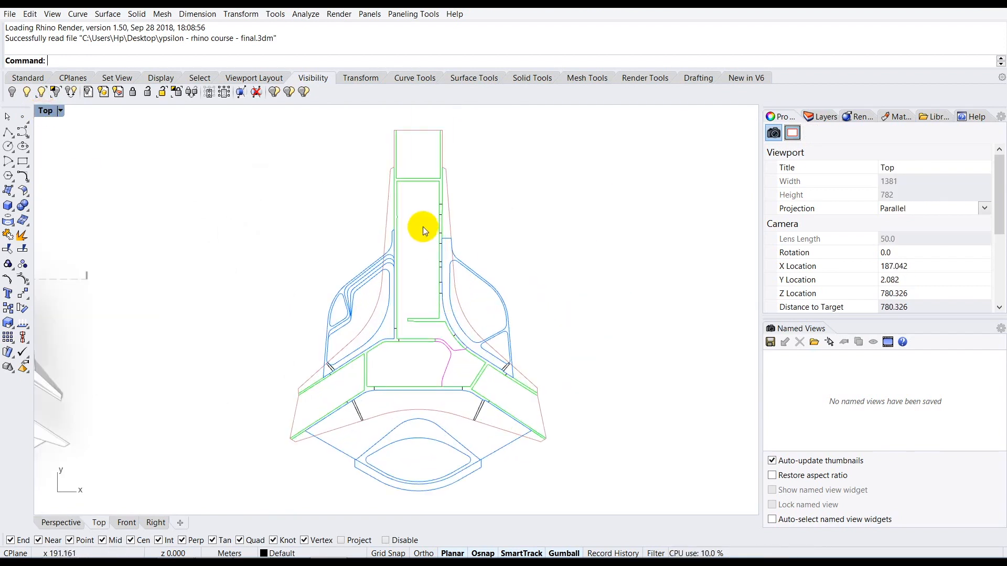
Step: Display the layer list and expand the "all curves" layer to show its sublayers
click(821, 116)
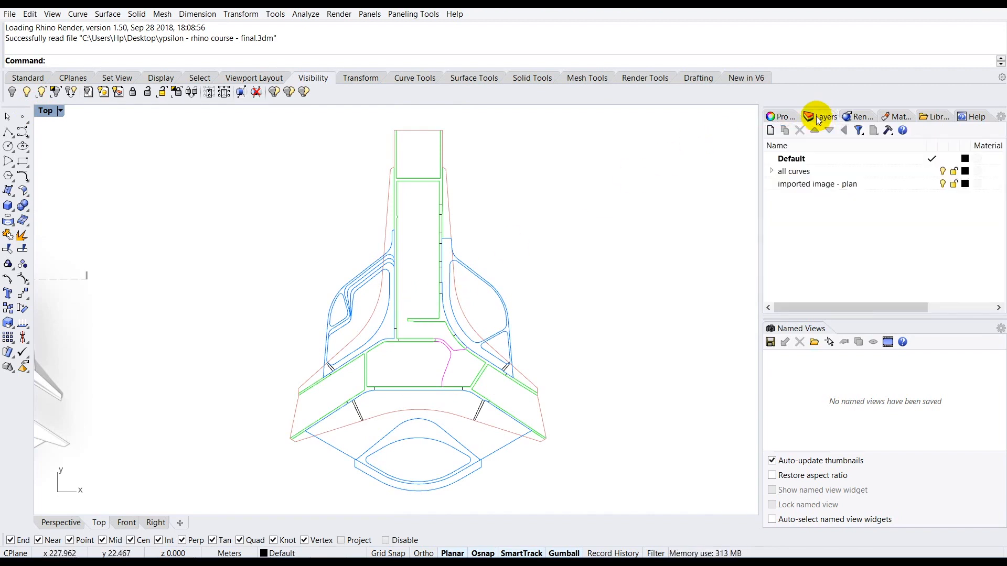
scroll(566, 275, down, 4)
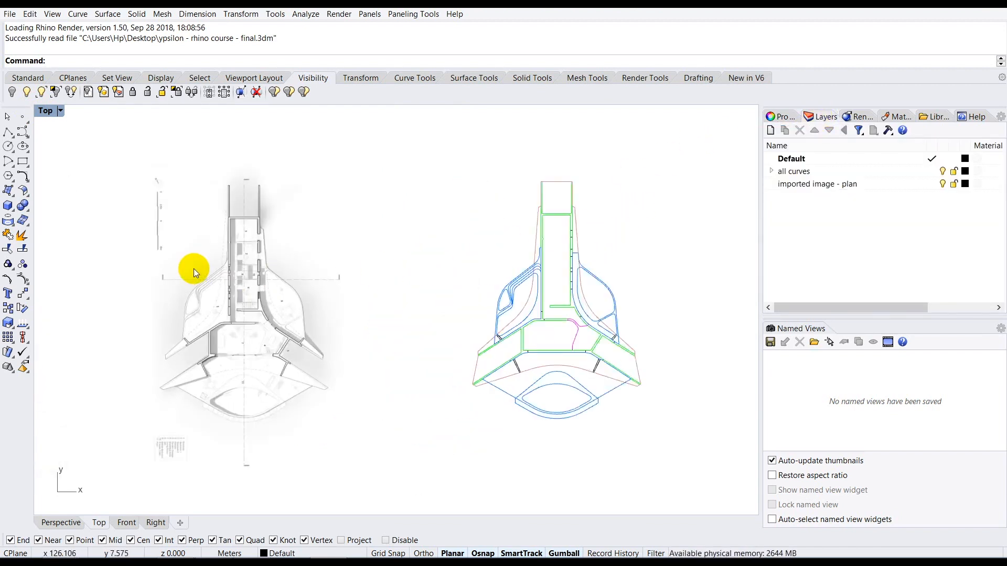
scroll(629, 257, up, 4)
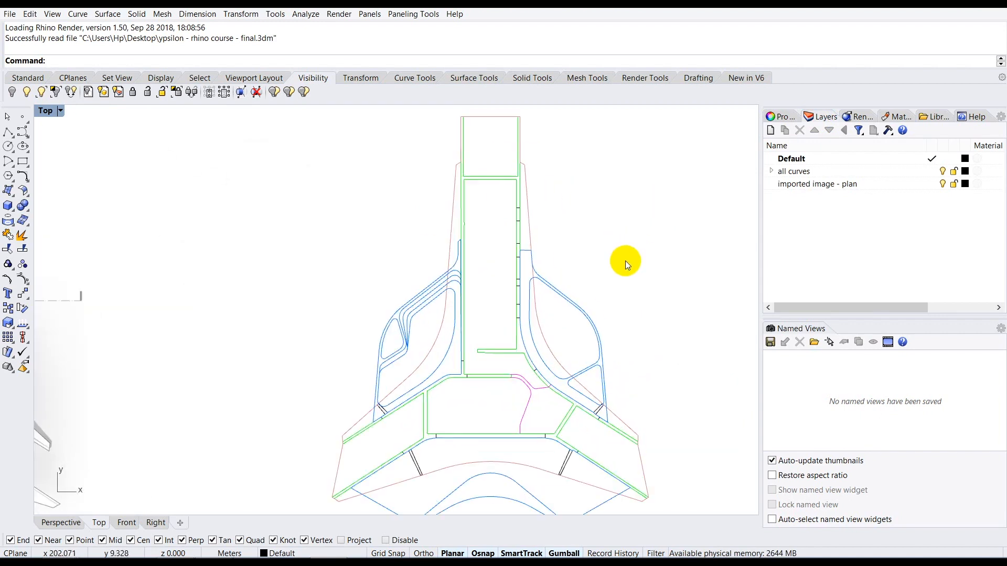
scroll(498, 255, down, 2)
scroll(505, 253, up, 2)
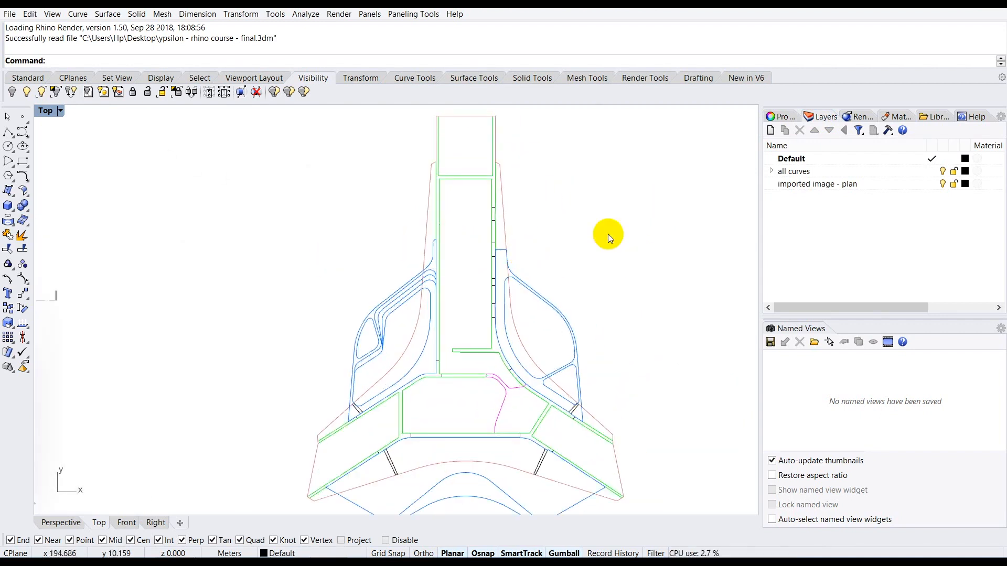
scroll(368, 206, down, 2)
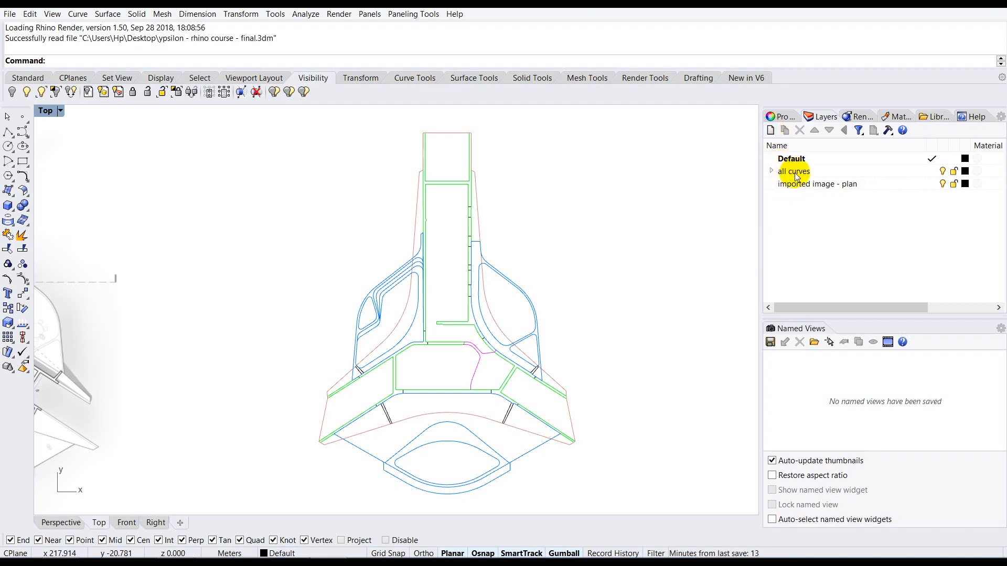
scroll(454, 329, down, 3)
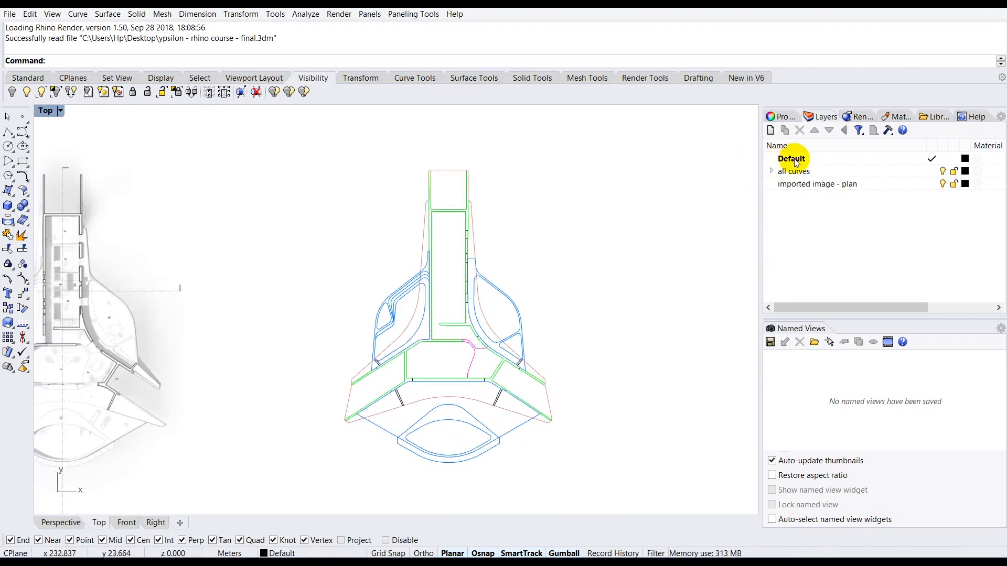
scroll(416, 269, down, 1)
scroll(460, 294, up, 1)
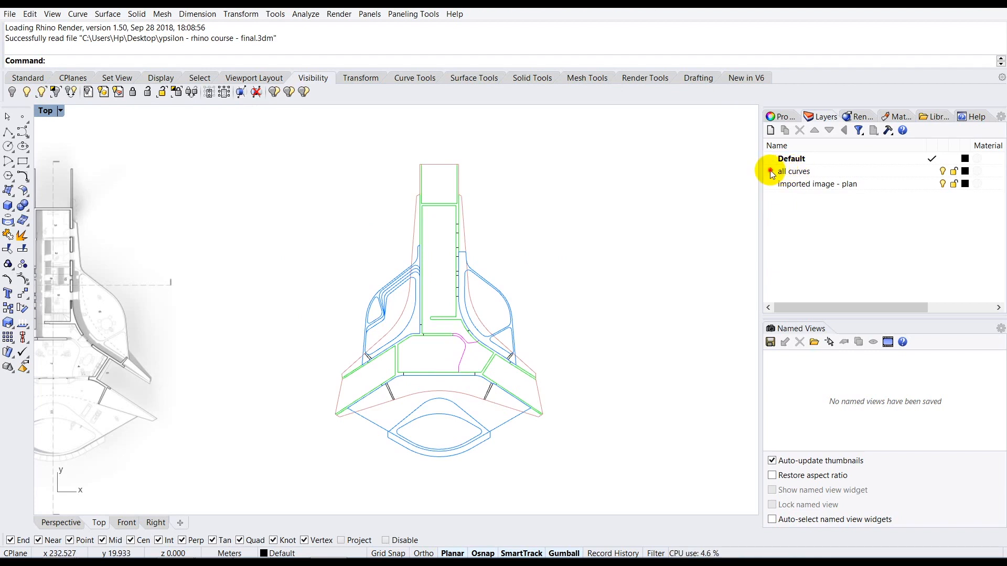
click(771, 172)
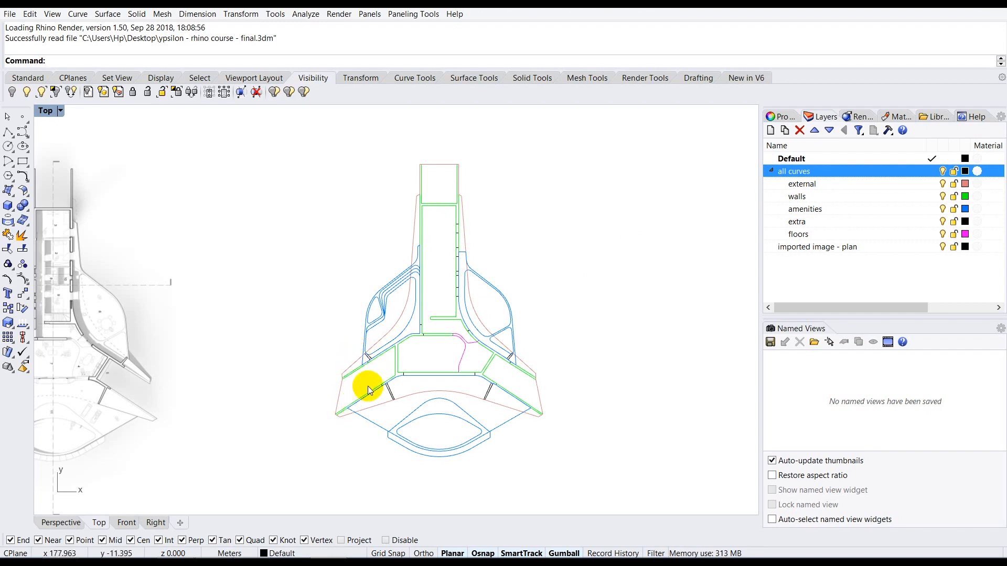
scroll(391, 367, up, 2)
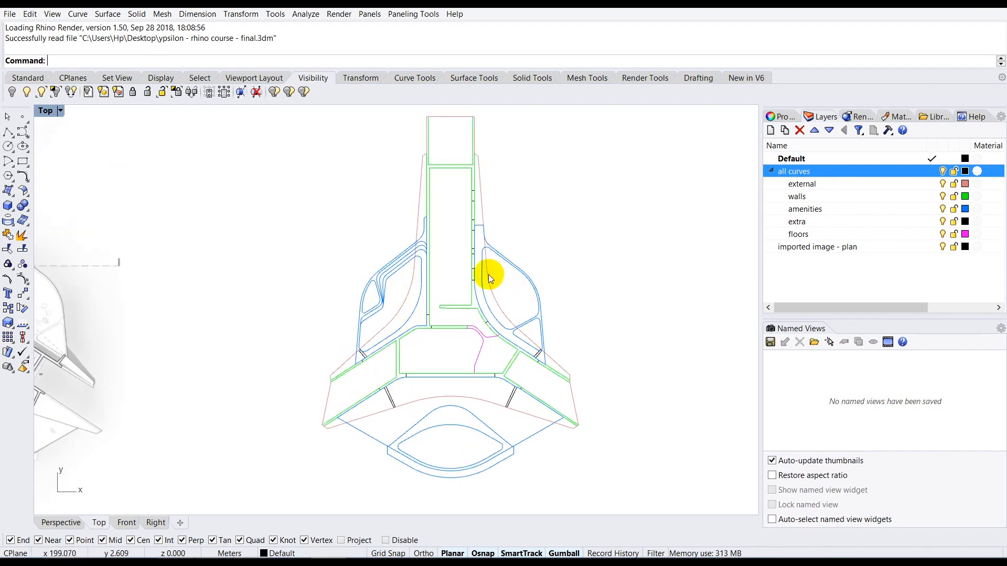
click(794, 280)
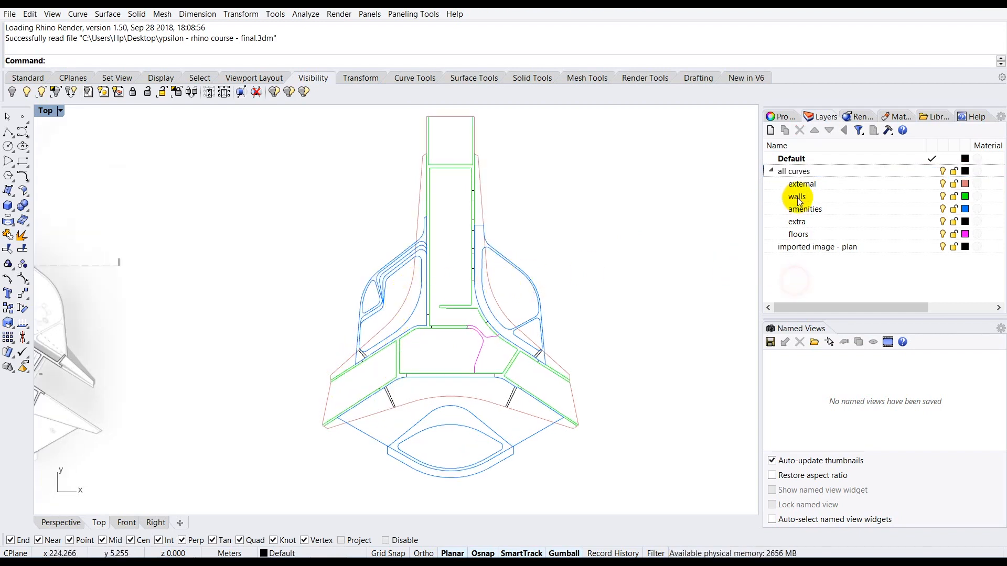
Step: Toggle the visibility of the external, walls, amenities, extra and floors sublayers off and on to identify which curves each contains
click(942, 183)
click(942, 183)
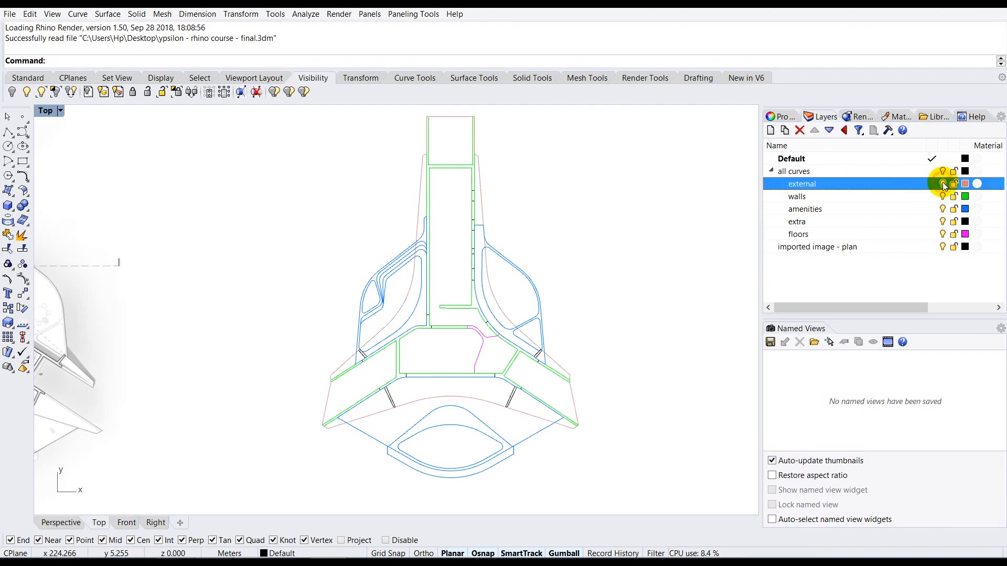
click(943, 198)
click(943, 198)
click(943, 199)
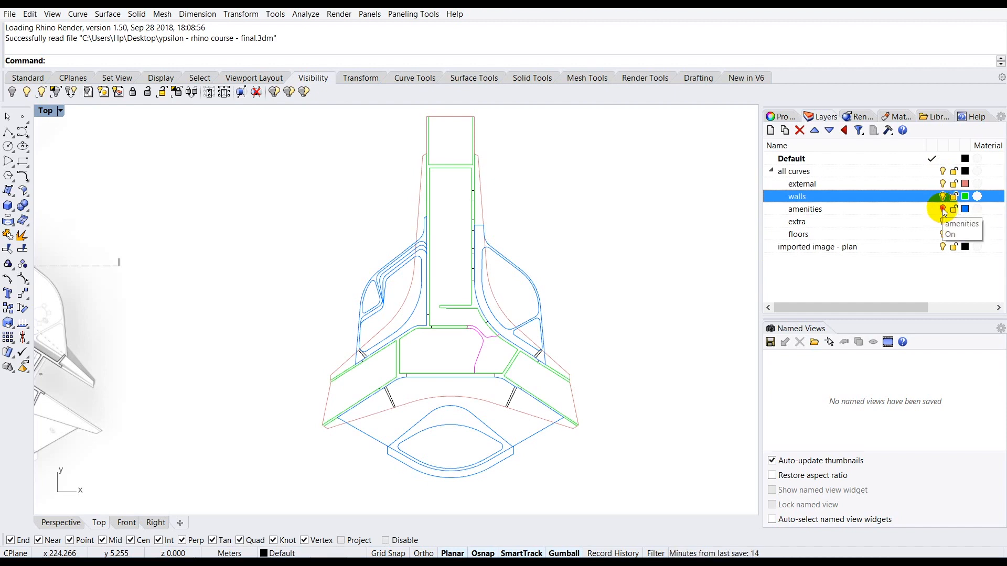
click(944, 210)
click(943, 210)
click(943, 210)
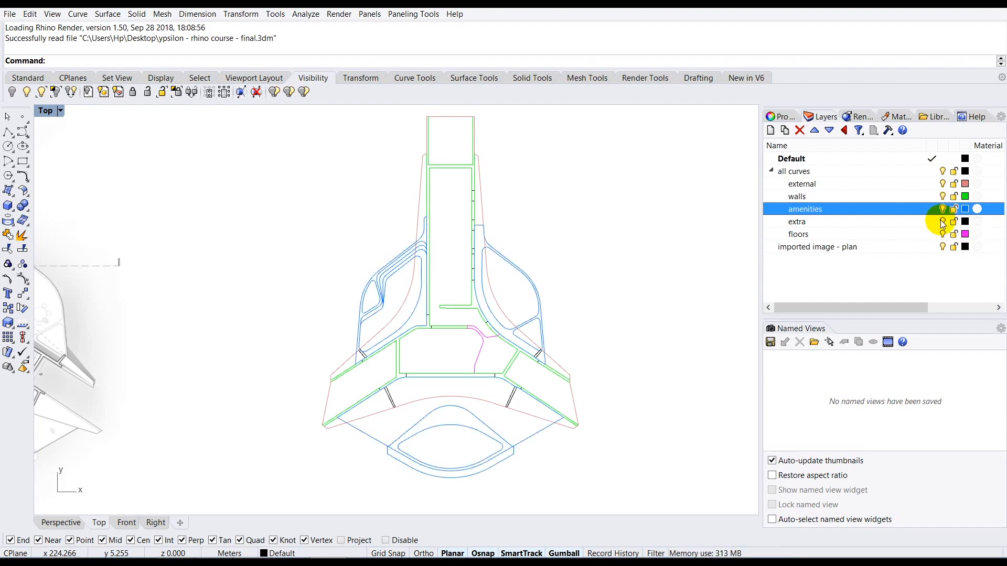
click(943, 222)
click(943, 222)
click(943, 222)
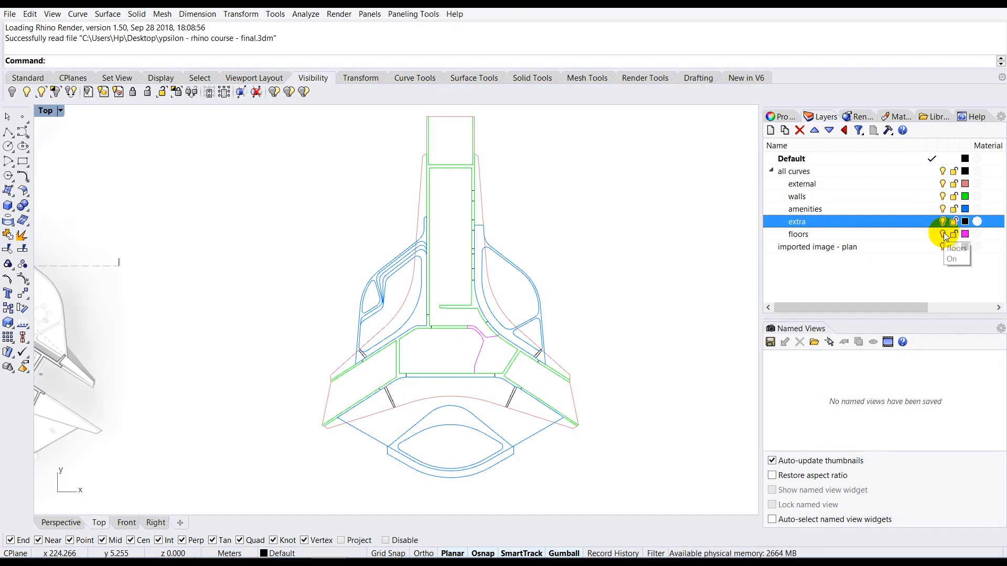
click(944, 234)
click(944, 234)
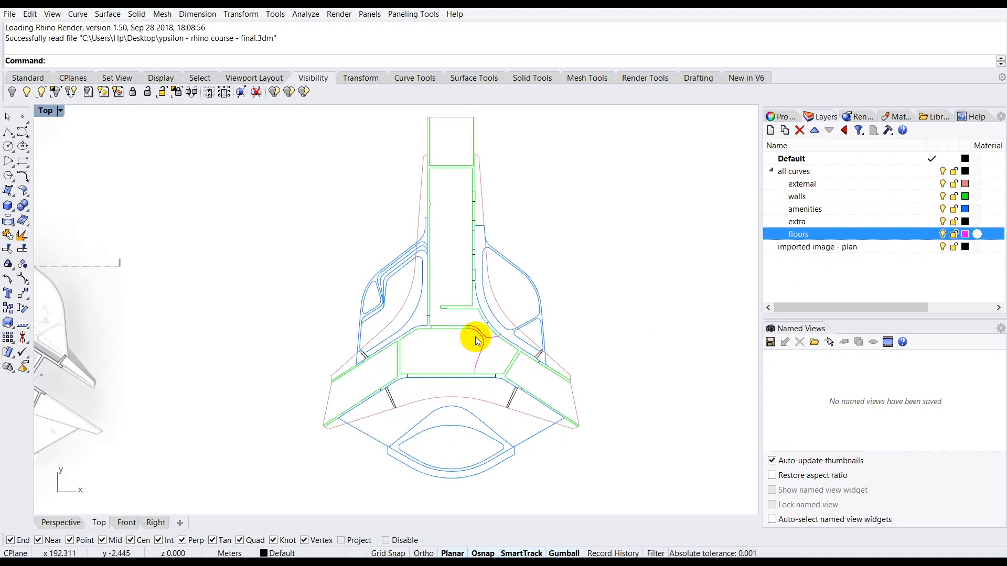
Step: Select the plan image beside the traced curves and hide its "imported image - plan" layer
scroll(475, 336, down, 3)
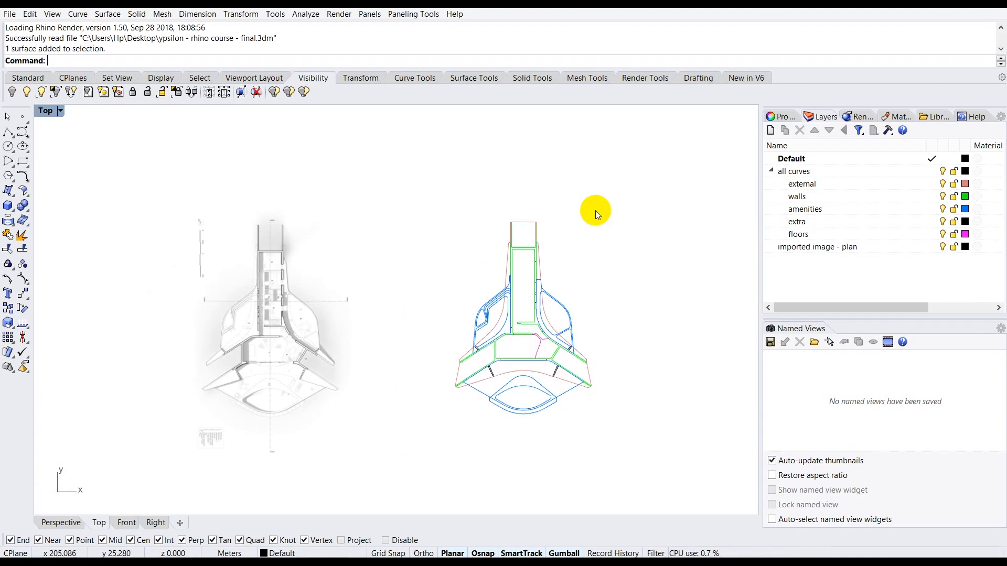
click(312, 269)
scroll(268, 329, up, 3)
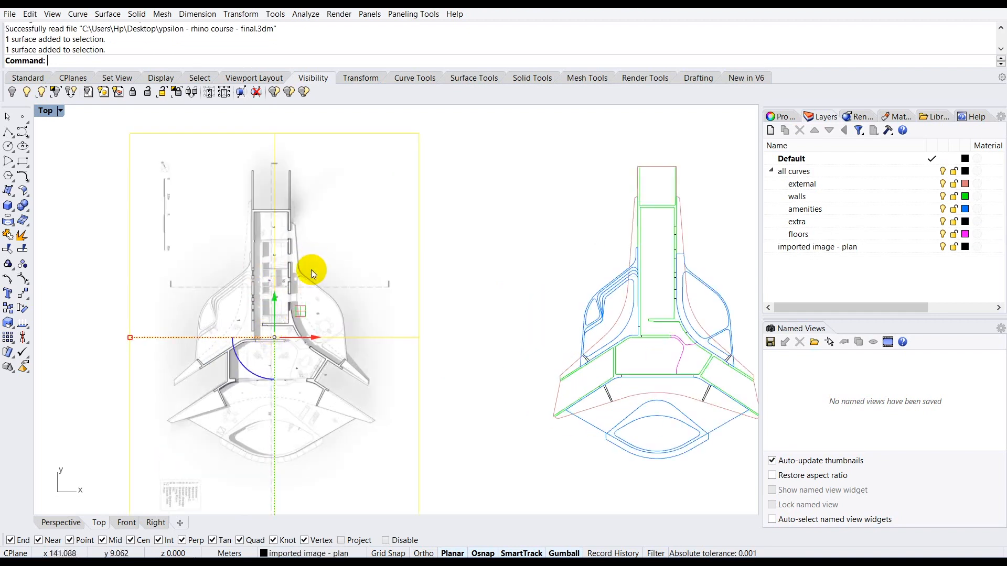
scroll(310, 269, down, 2)
scroll(275, 356, down, 1)
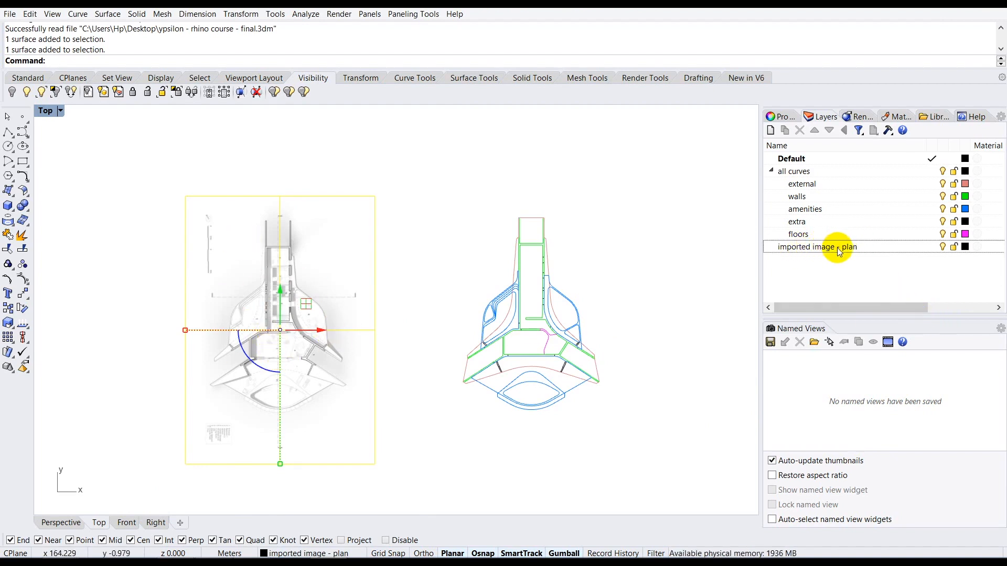
click(821, 248)
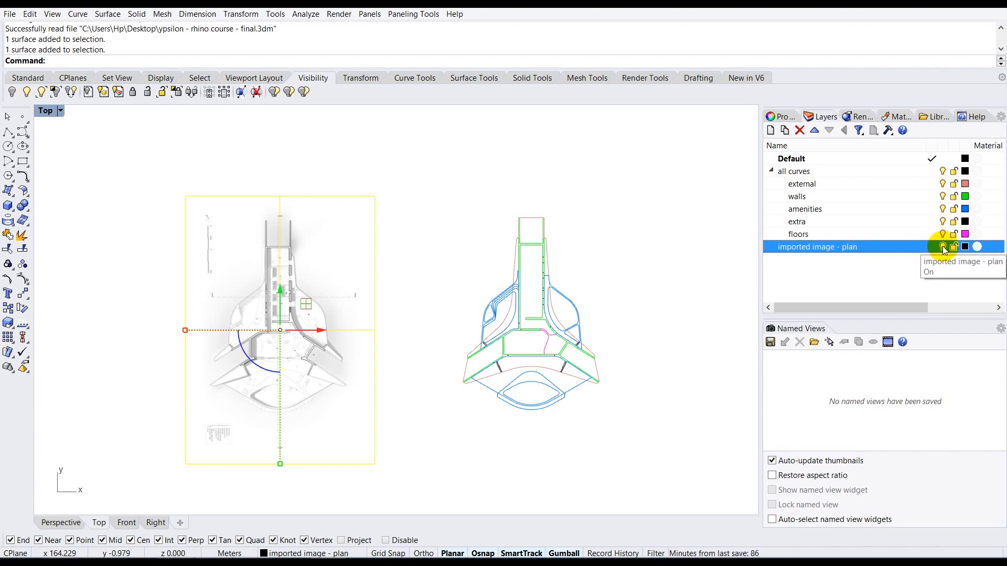
click(943, 246)
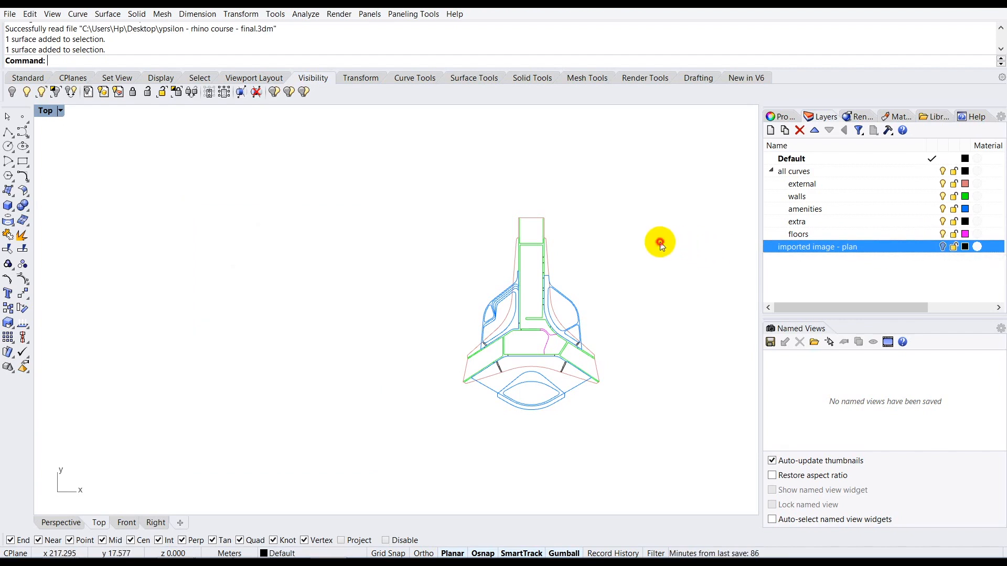
Step: Create a planar surface with PlanarSrf from all the traced plan curves, accepting curve boolean processing
scroll(409, 311, down, 1)
scroll(433, 294, up, 3)
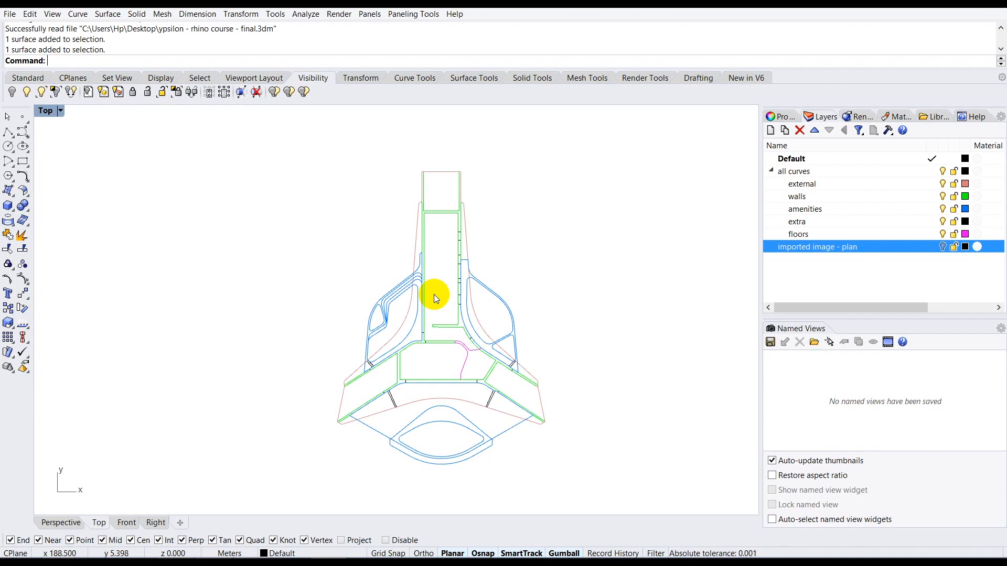
drag(603, 142, 323, 473)
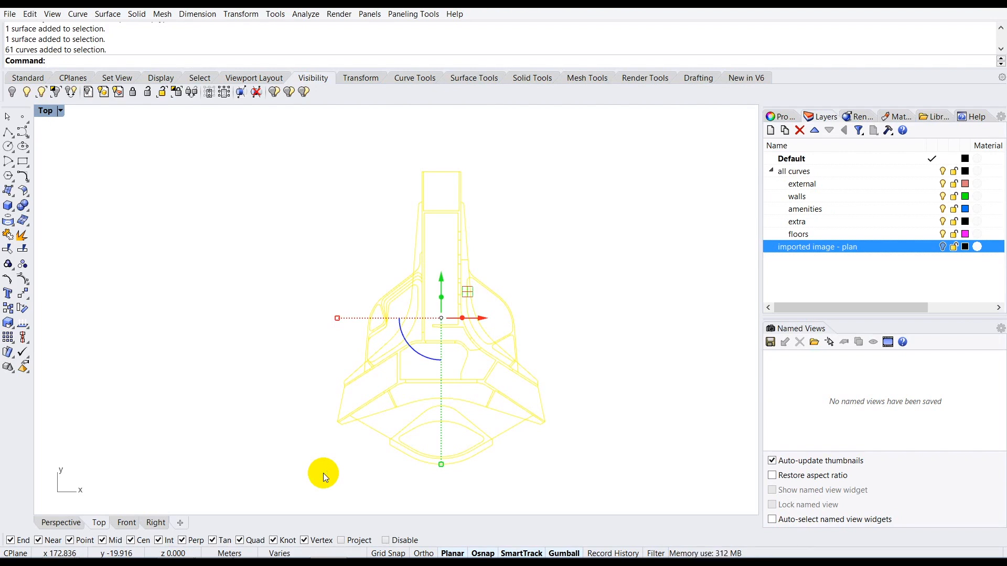
text(Pla)
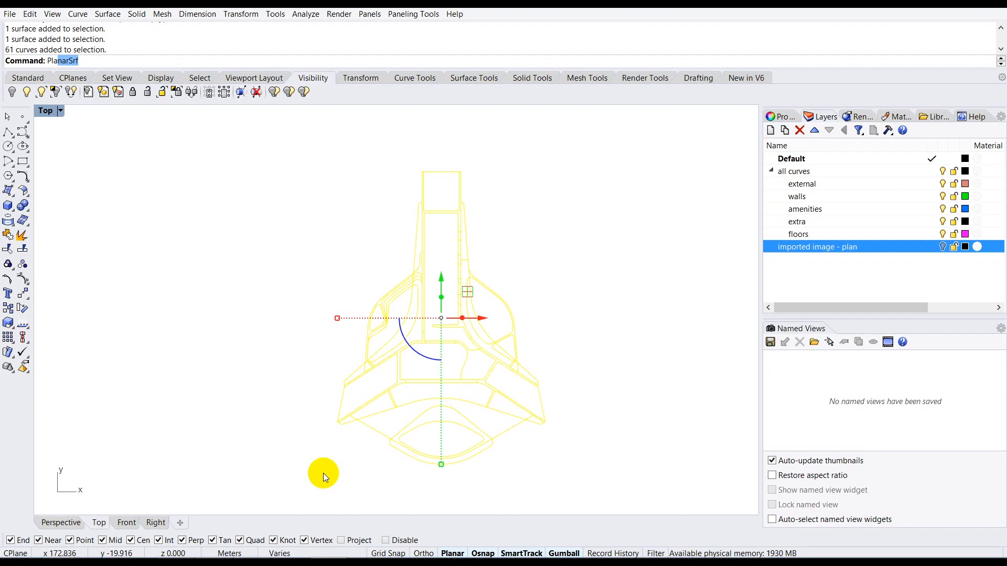
text(nar)
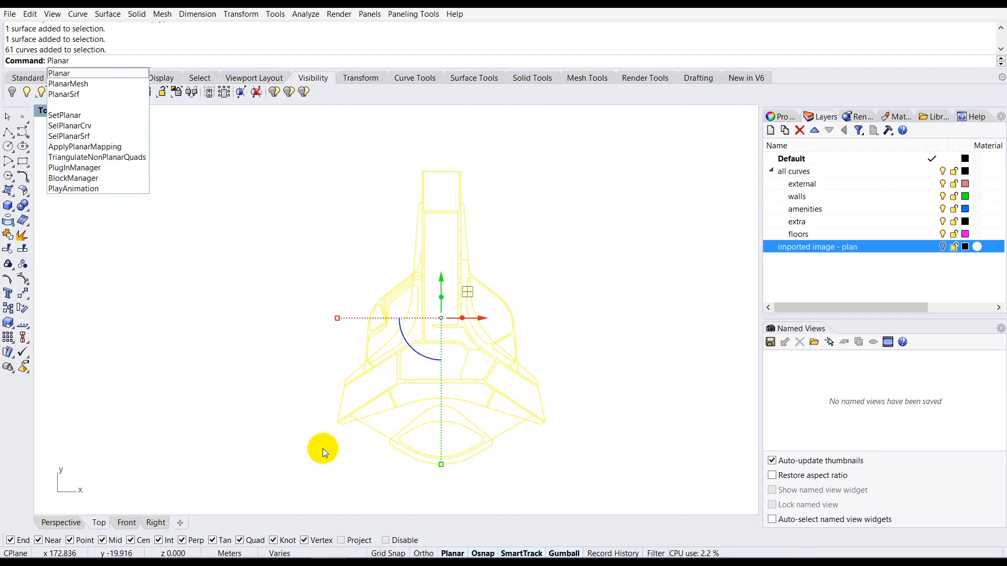
click(88, 96)
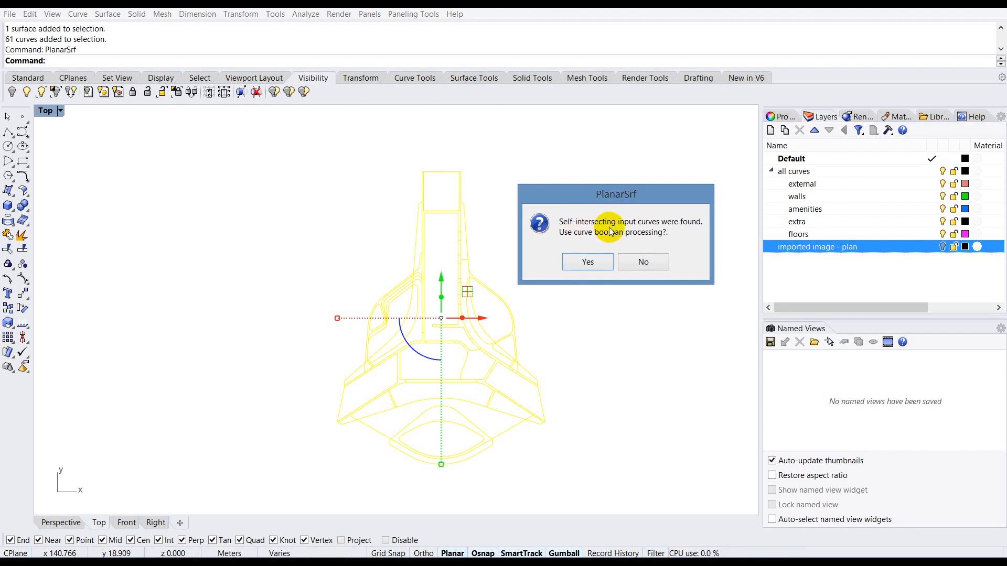
click(585, 263)
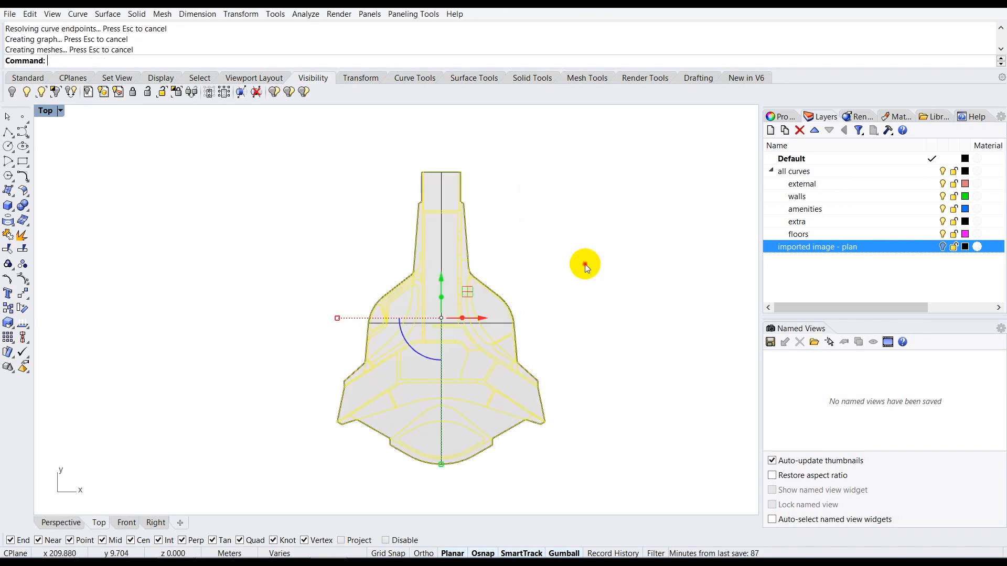
Step: Check the extent of the new planar surface by selecting it, and leave it deselected
scroll(405, 370, up, 1)
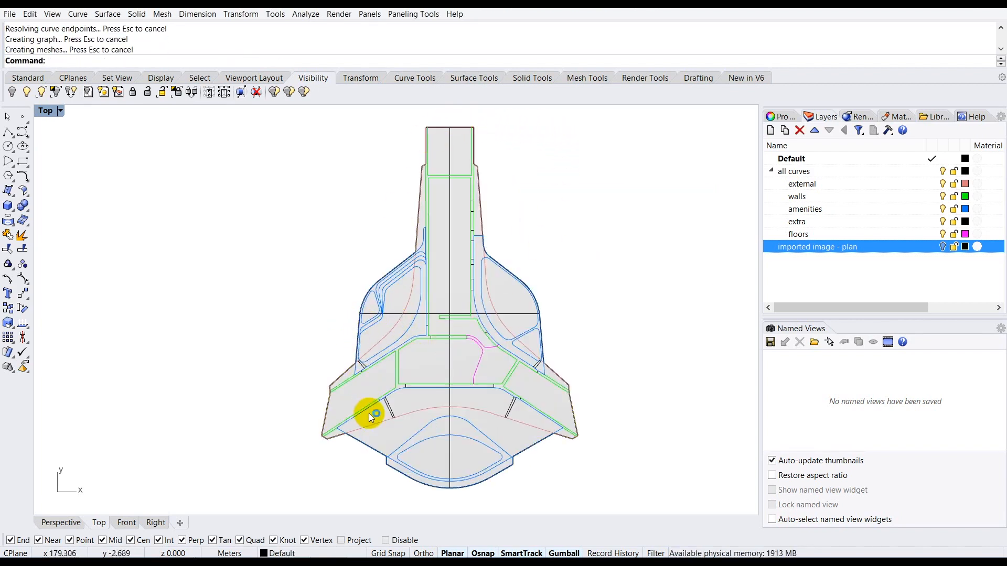
click(507, 305)
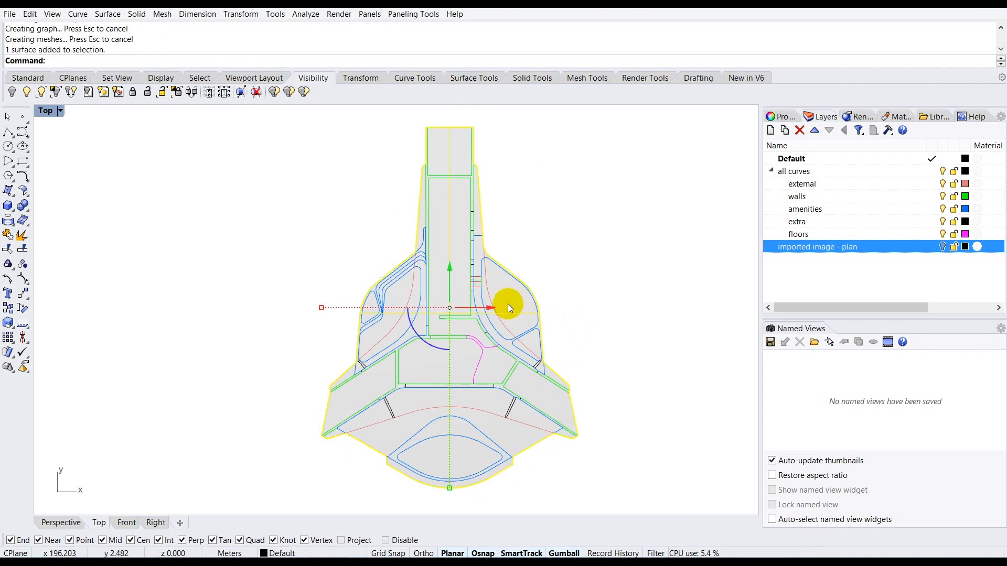
click(585, 248)
click(507, 296)
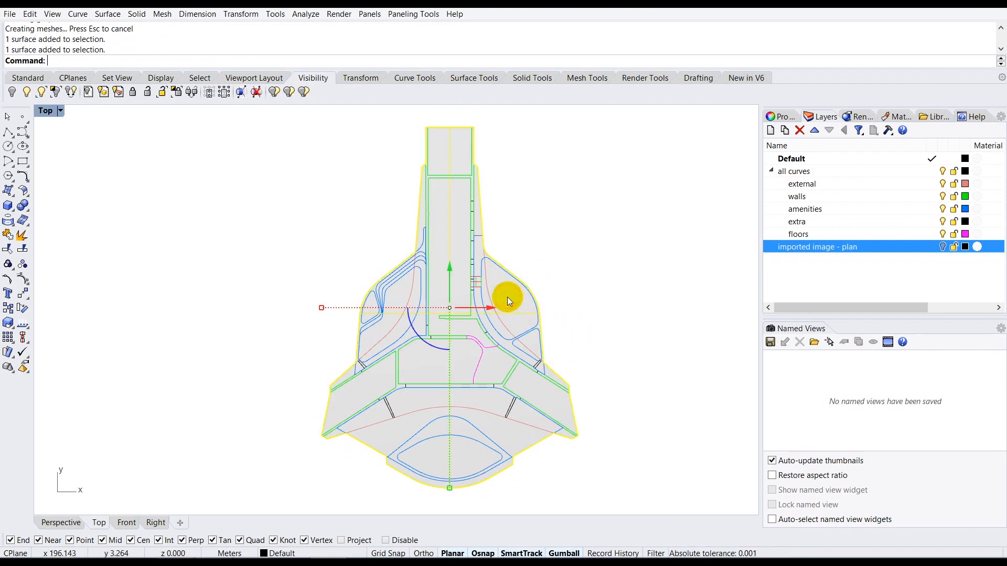
click(572, 248)
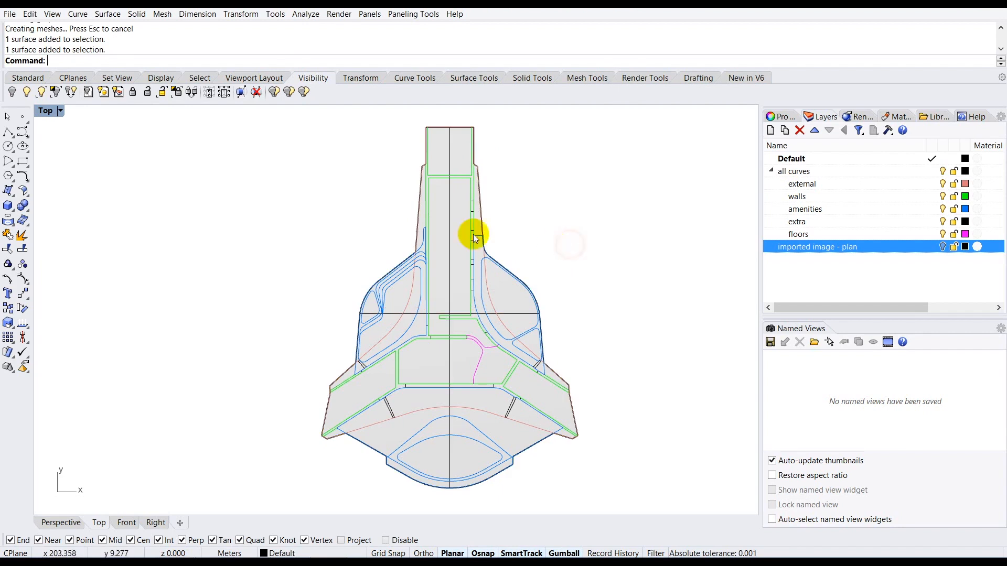
Step: Compare the Wireframe and Shaded display modes in the Top viewport, ending in Shaded
click(60, 110)
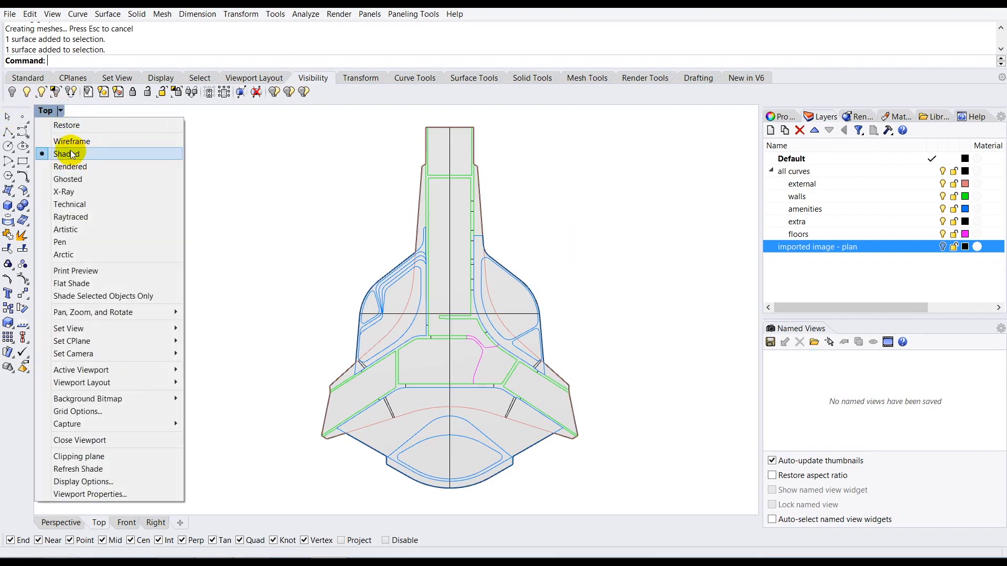
click(99, 143)
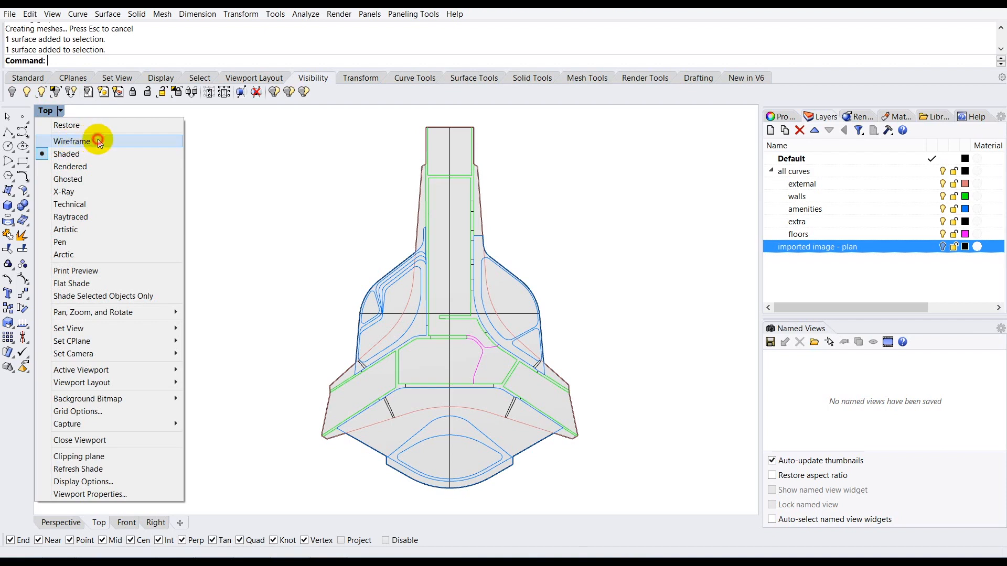
click(57, 119)
click(67, 151)
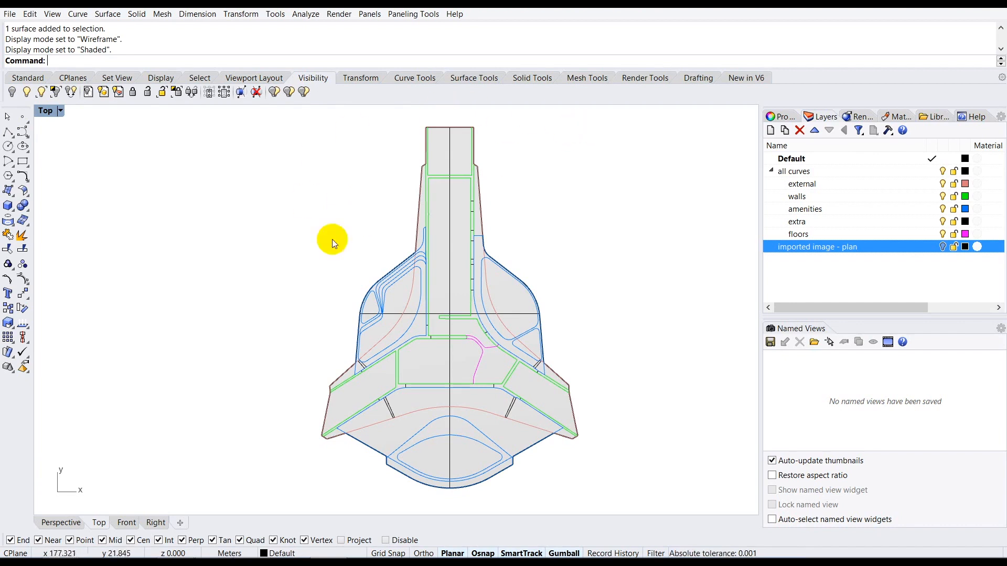
click(276, 14)
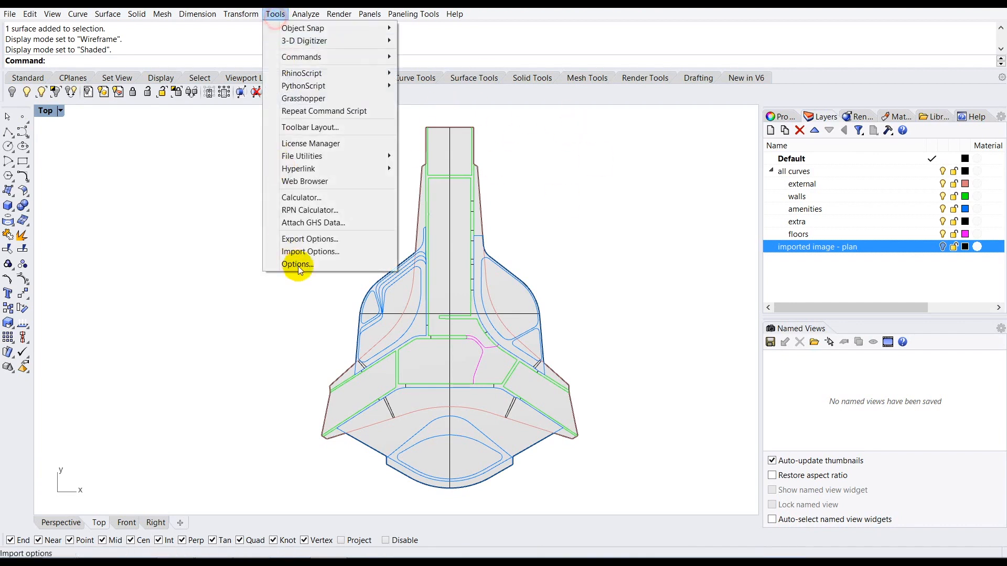
click(294, 325)
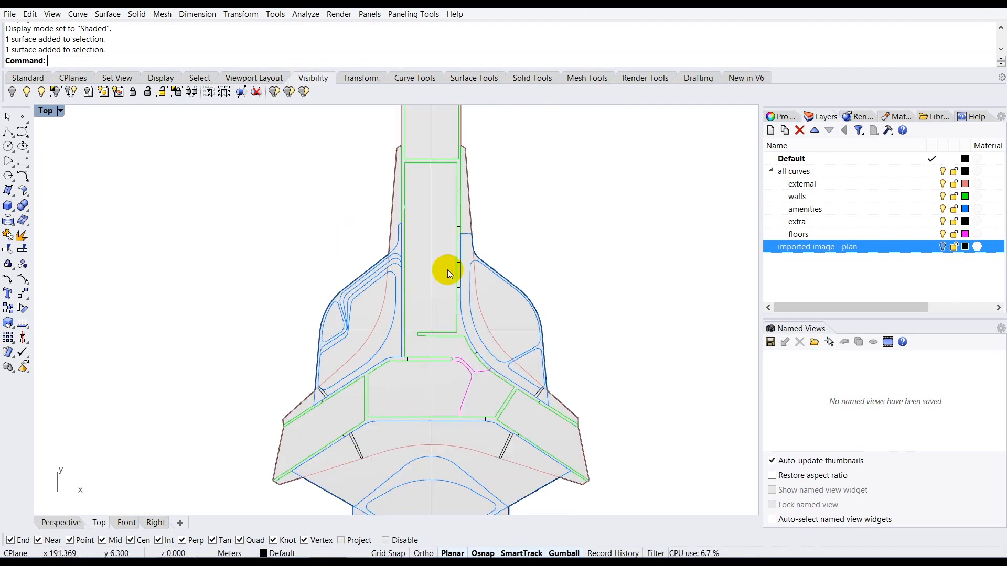
scroll(447, 268, down, 2)
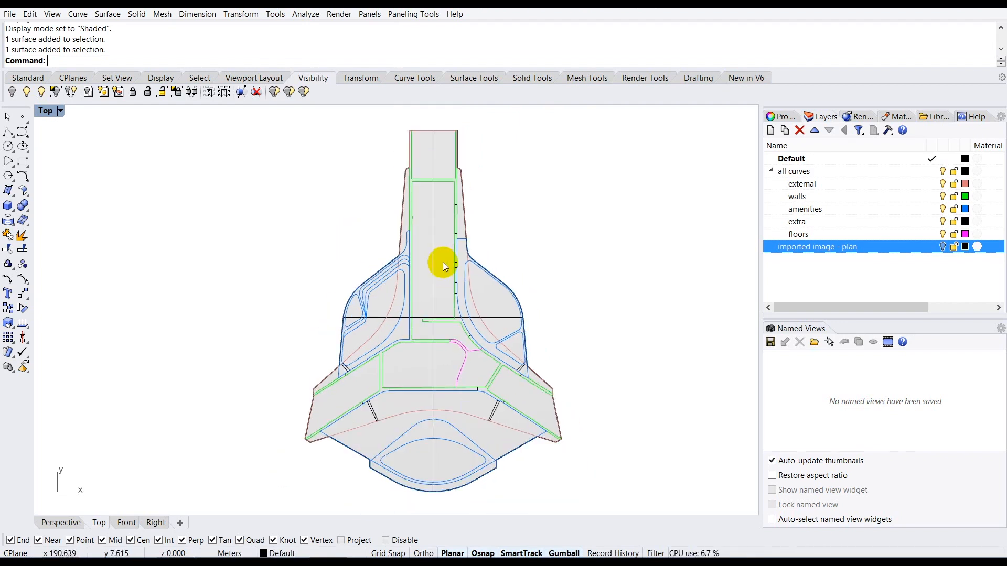
click(433, 209)
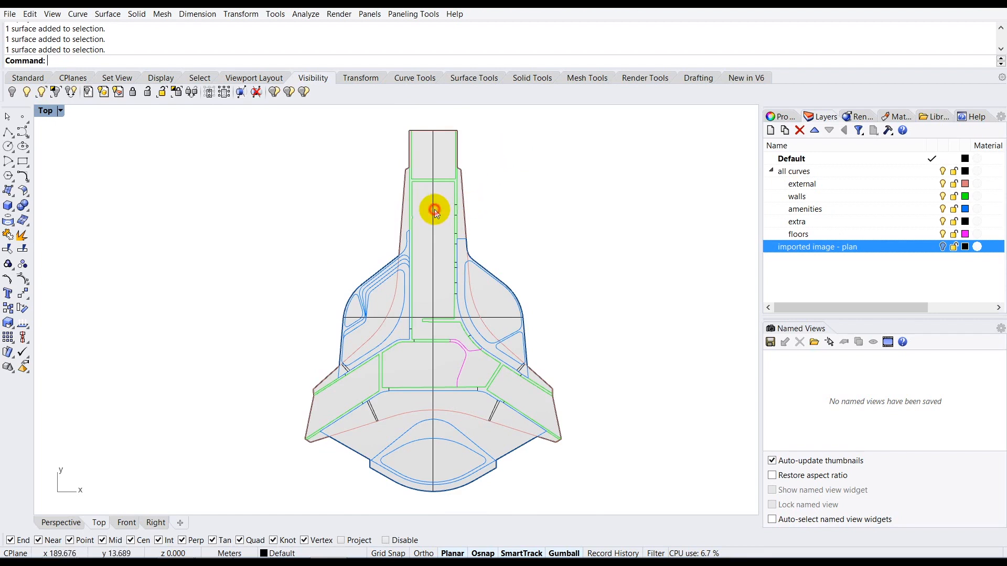
click(464, 199)
scroll(471, 184, up, 1)
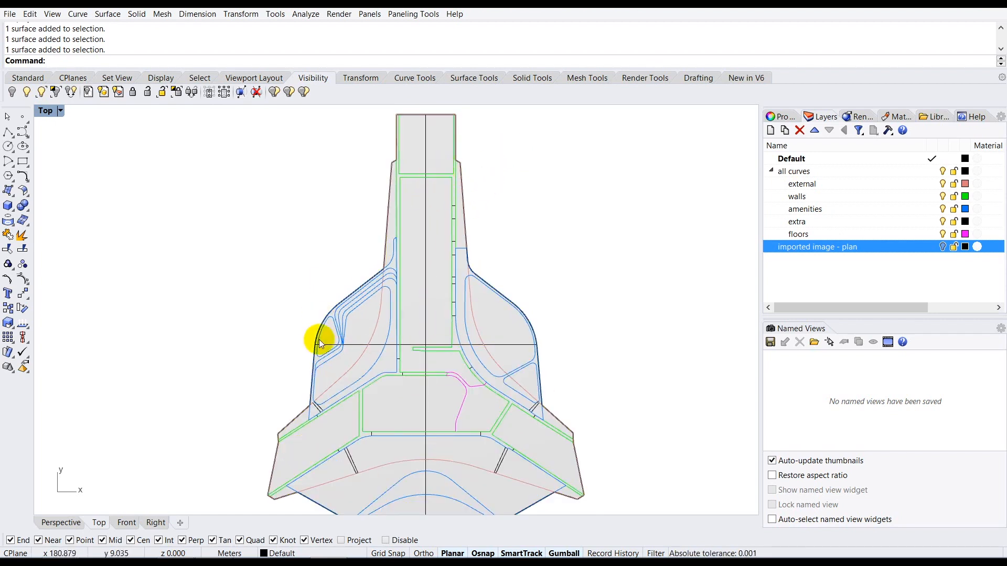
scroll(388, 283, down, 1)
Step: Split the planar surface using all the traced plan curves as cutting objects, and clear the selection
click(422, 242)
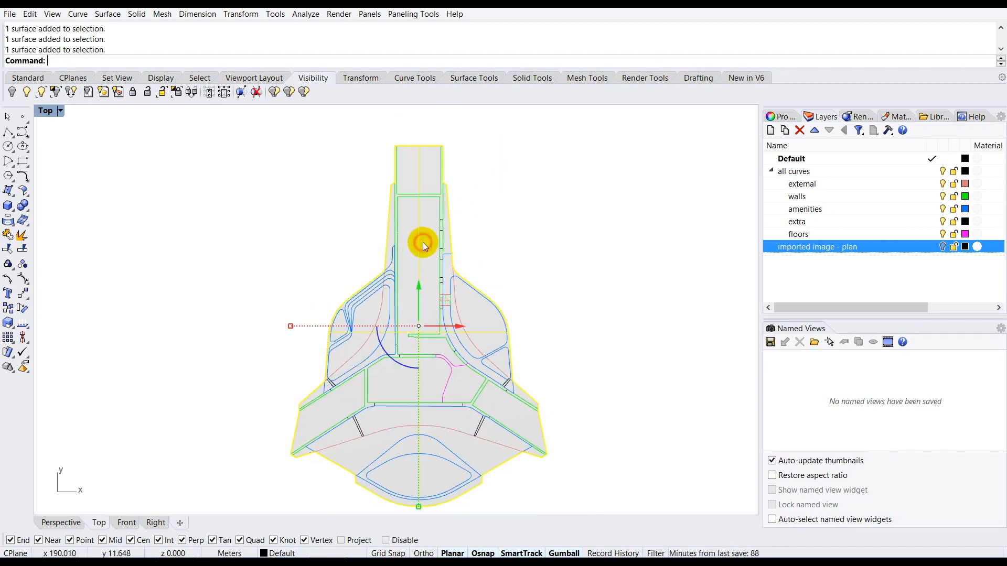
text(Split)
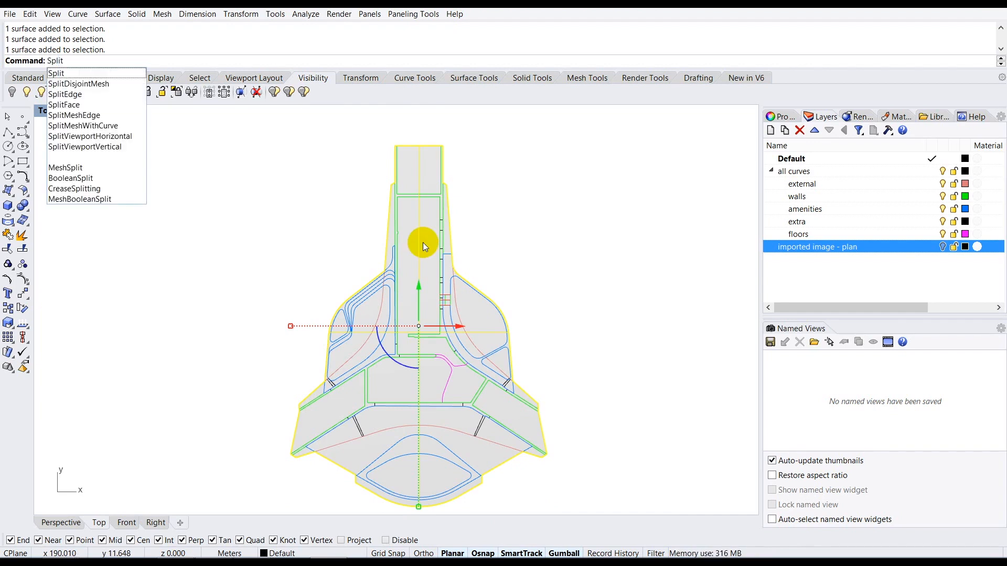
click(71, 77)
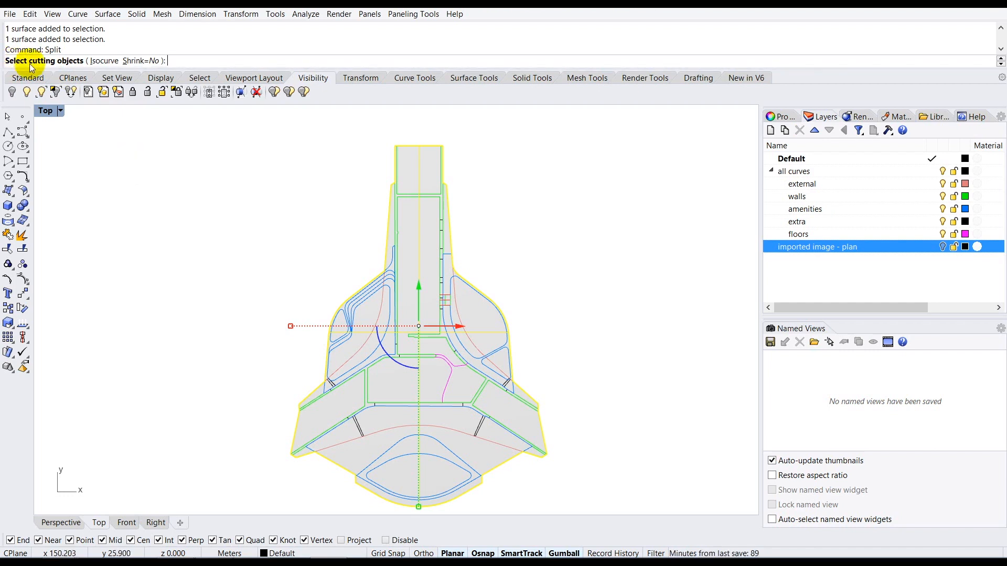
scroll(343, 219, down, 2)
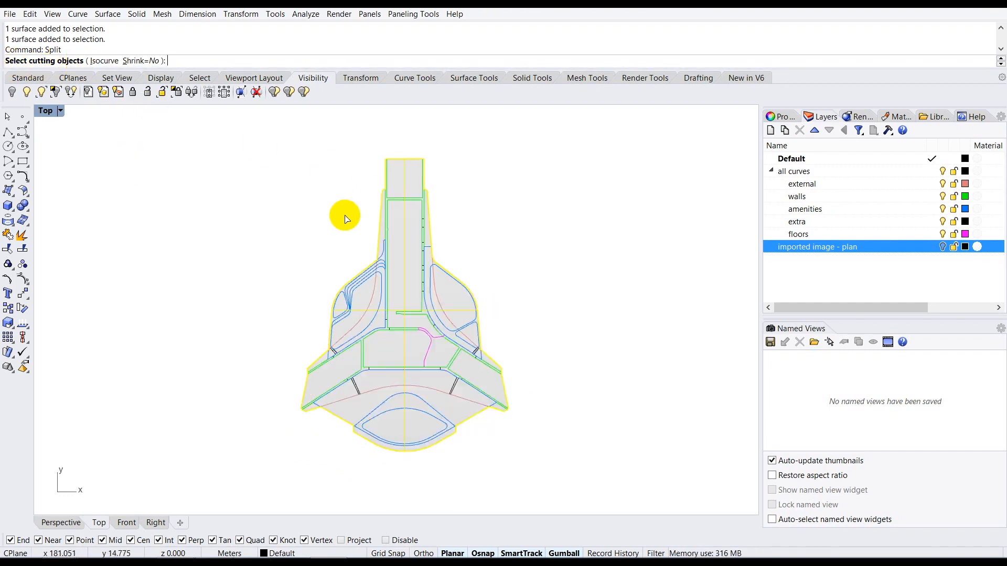
drag(524, 129, 254, 414)
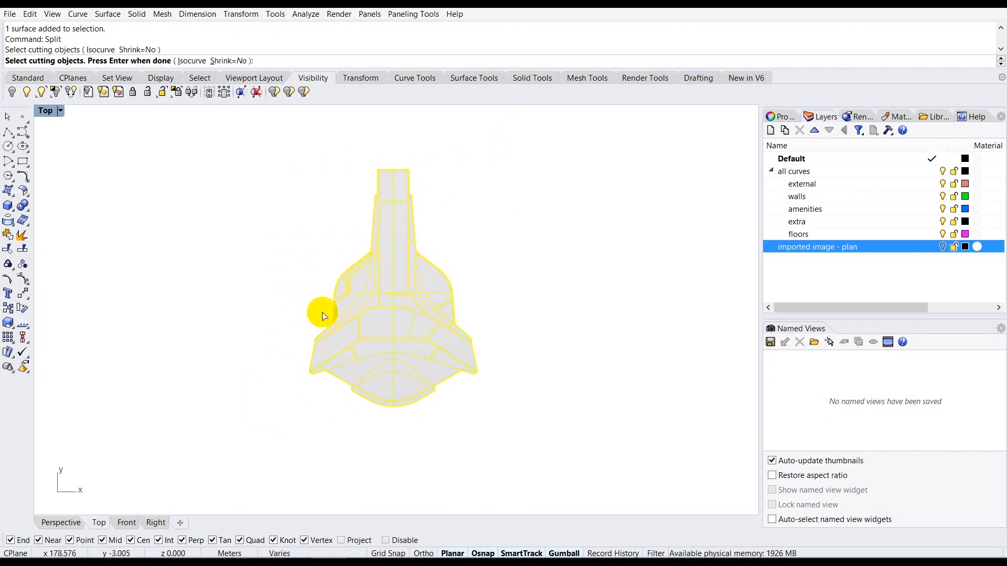
scroll(290, 256, up, 1)
key(Return)
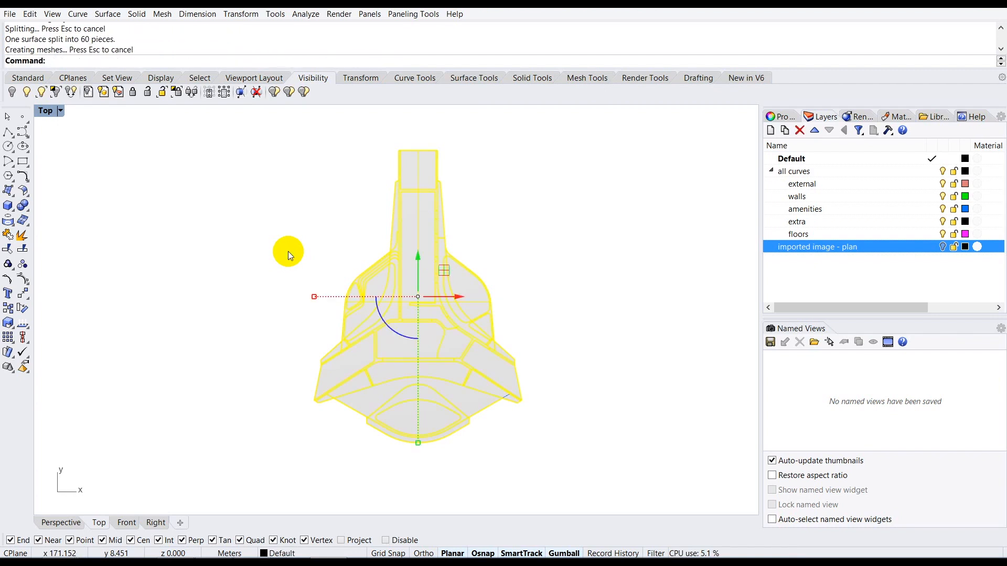
key(Escape)
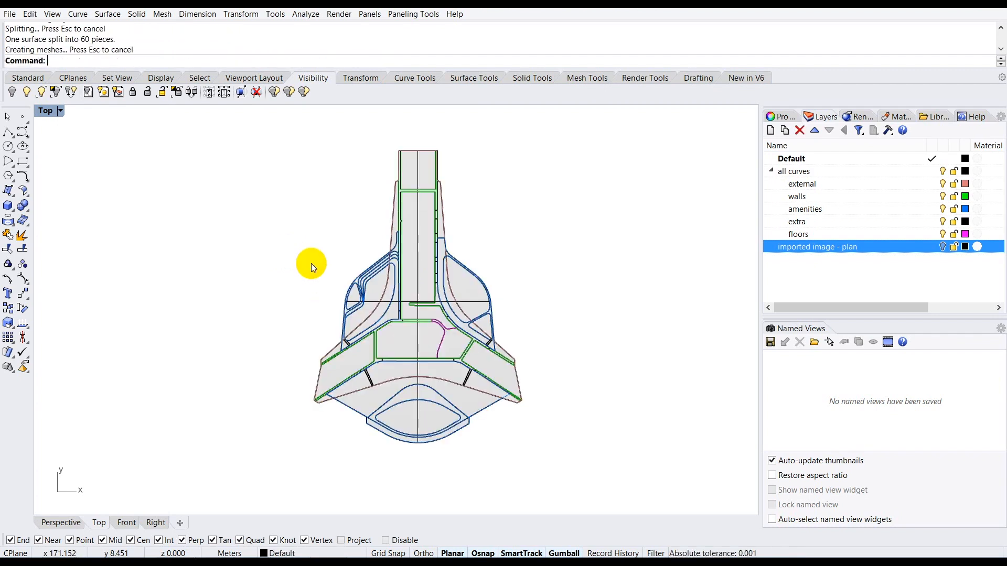
Step: Check the split pieces in the Top viewport by selecting individual plan regions, and leave everything deselected
scroll(389, 290, up, 5)
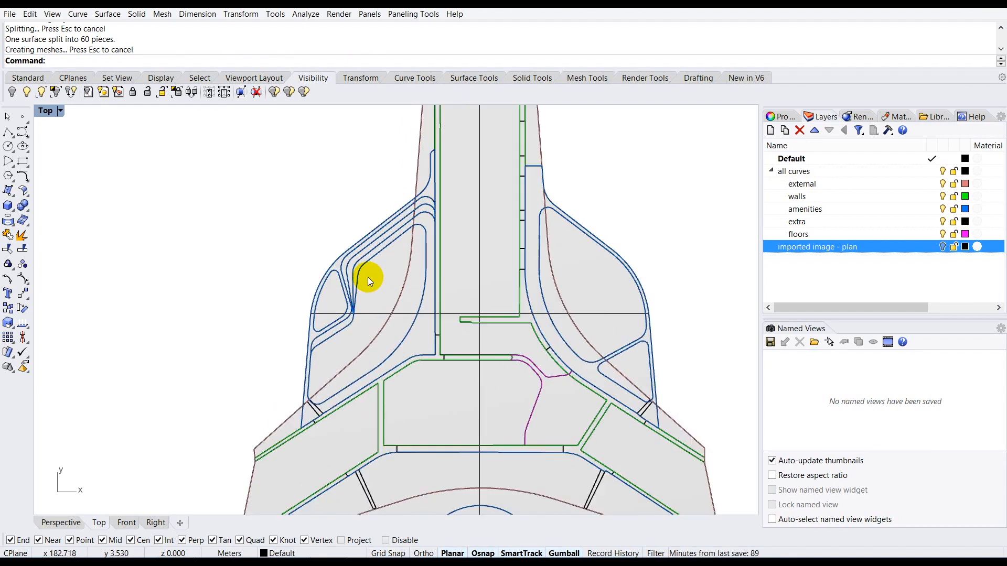
scroll(374, 304, up, 2)
click(385, 278)
click(300, 290)
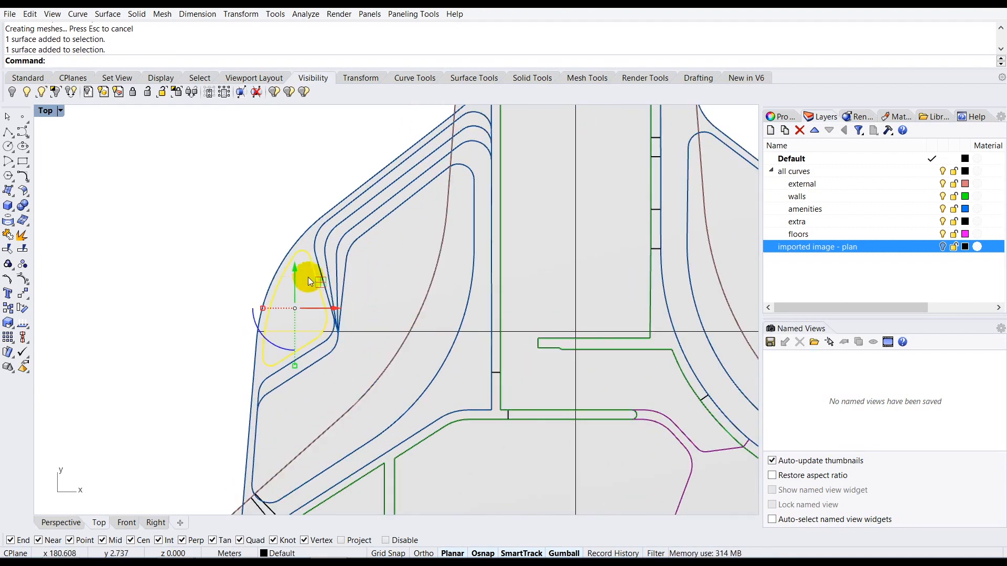
scroll(322, 243, up, 3)
click(326, 231)
scroll(287, 243, down, 3)
scroll(456, 271, down, 1)
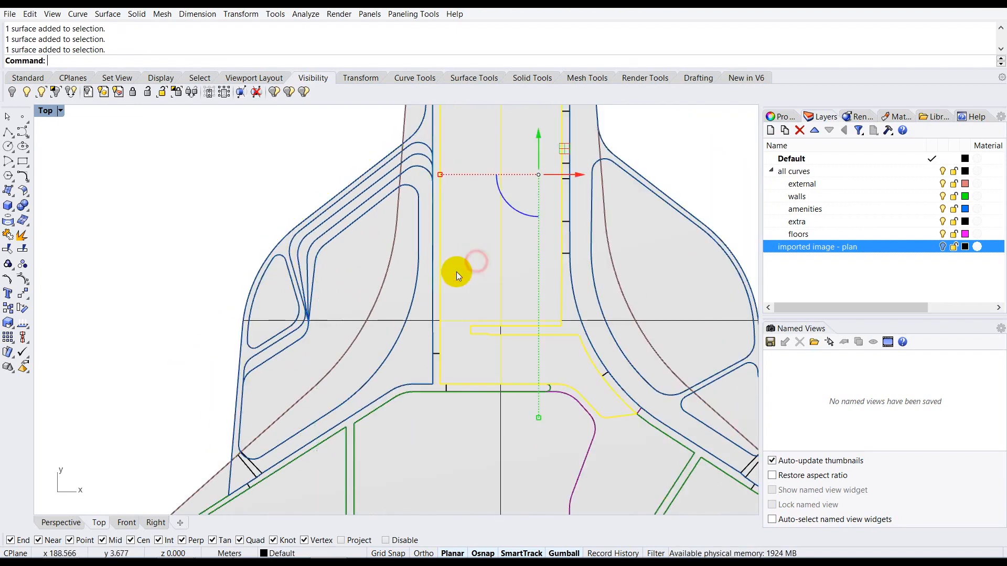
scroll(357, 331, down, 2)
scroll(492, 305, up, 2)
click(491, 305)
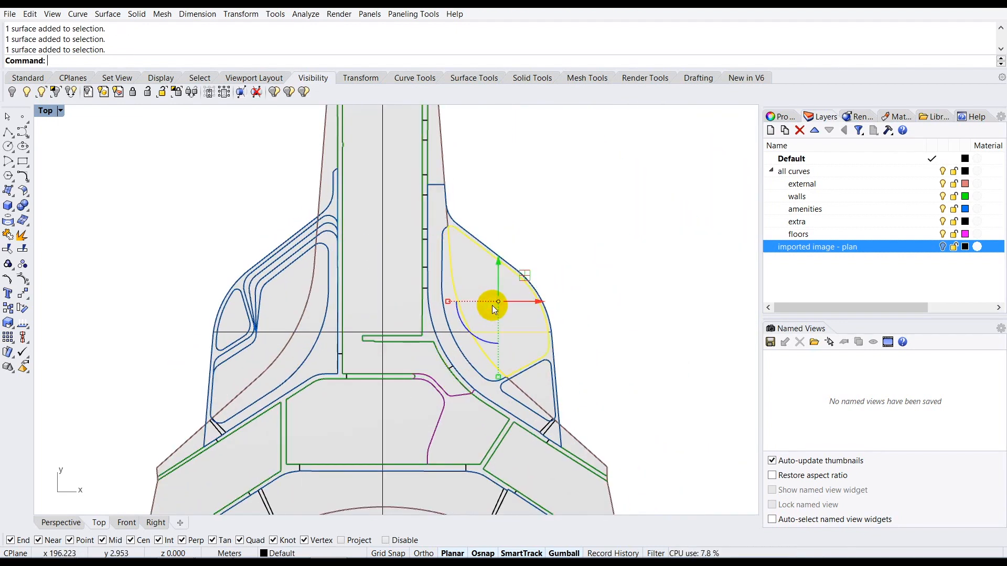
click(509, 242)
scroll(454, 291, down, 2)
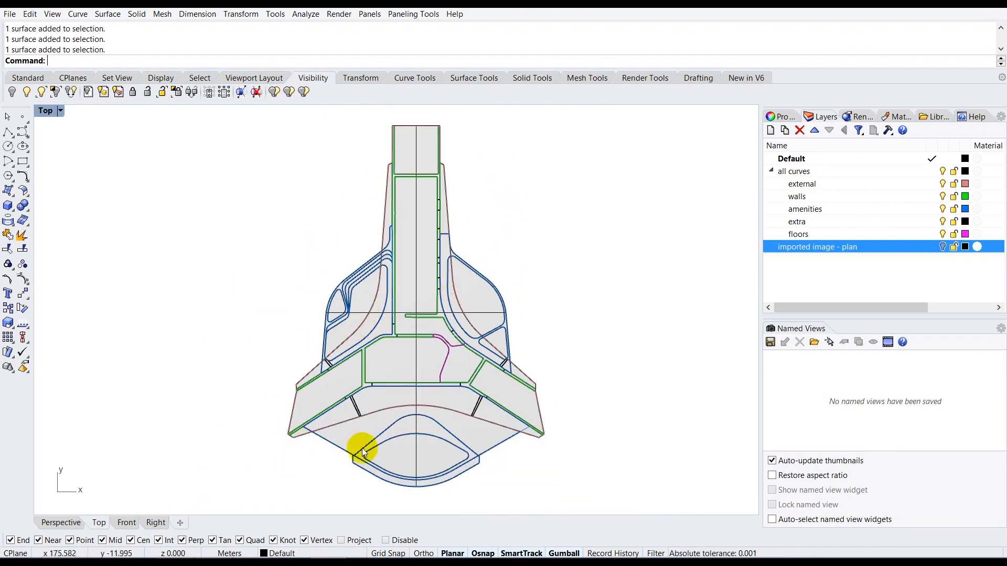
Step: Maximize the Perspective viewport, collapse the all curves layer group and hide it
double_click(52, 111)
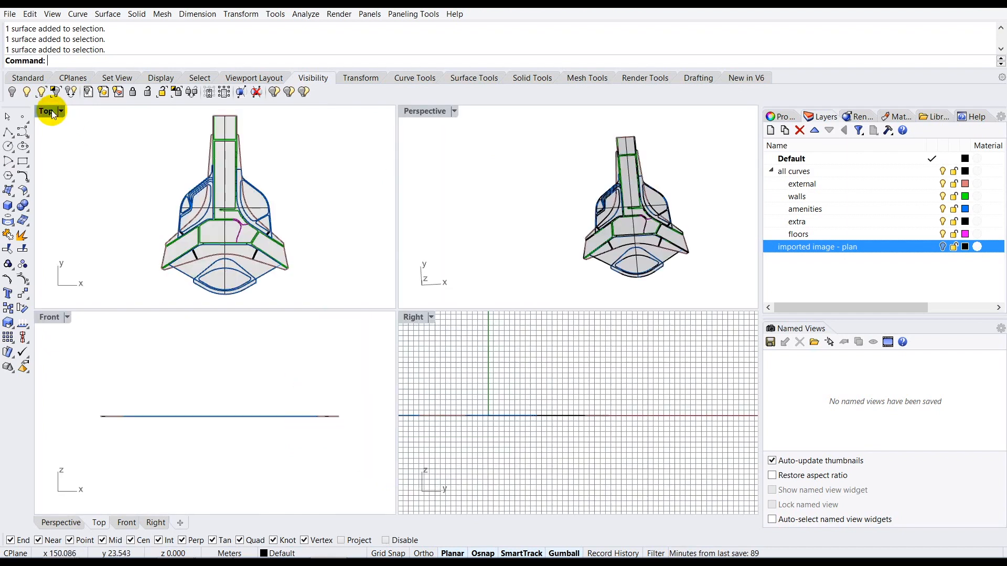
double_click(412, 111)
right_drag(448, 383, 401, 291)
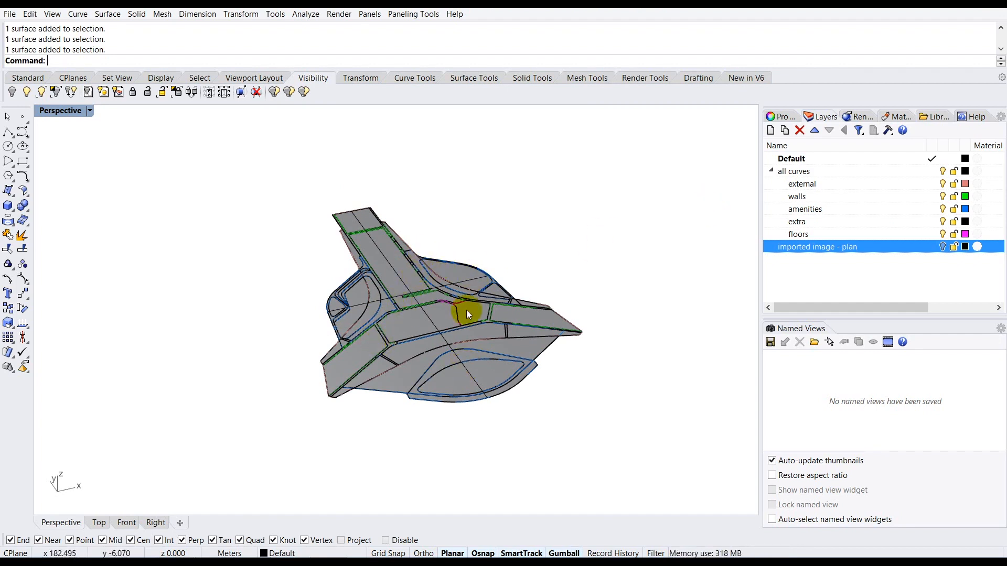
click(771, 172)
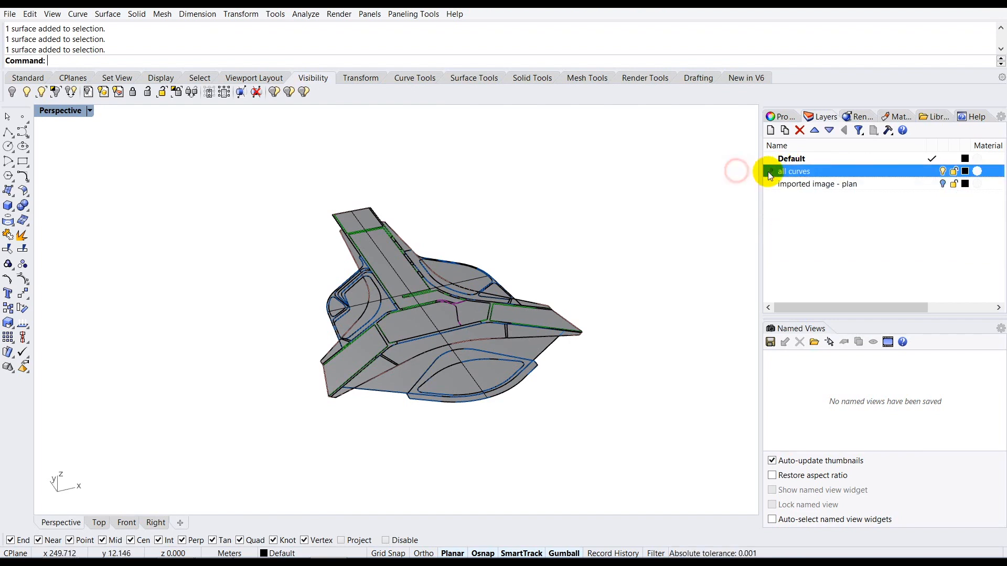
click(942, 170)
click(887, 222)
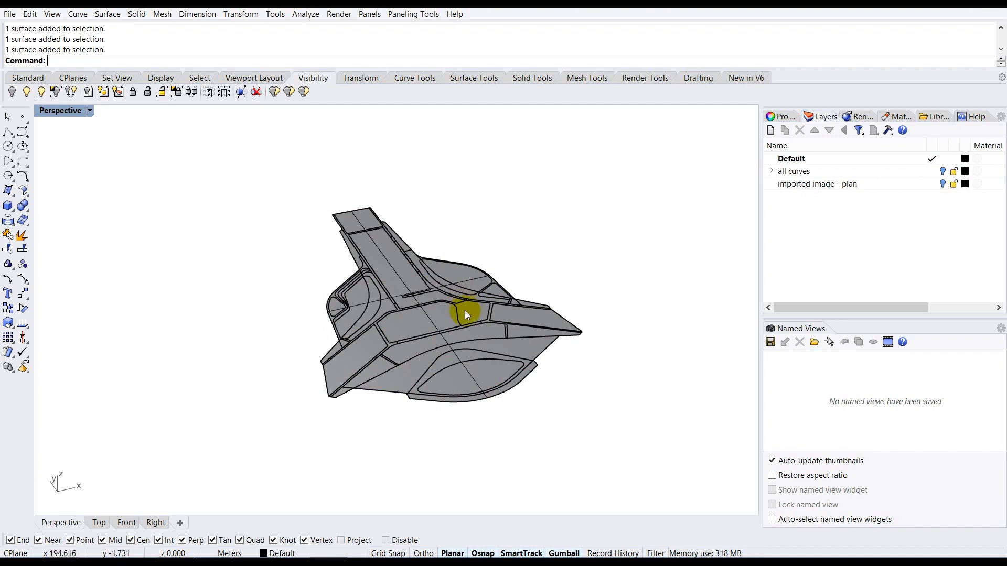
Step: Extrude all the split plan surfaces by 0.45 m with ExtrudeSrf, using Solid=Yes
right_drag(465, 314, 463, 322)
drag(649, 169, 253, 473)
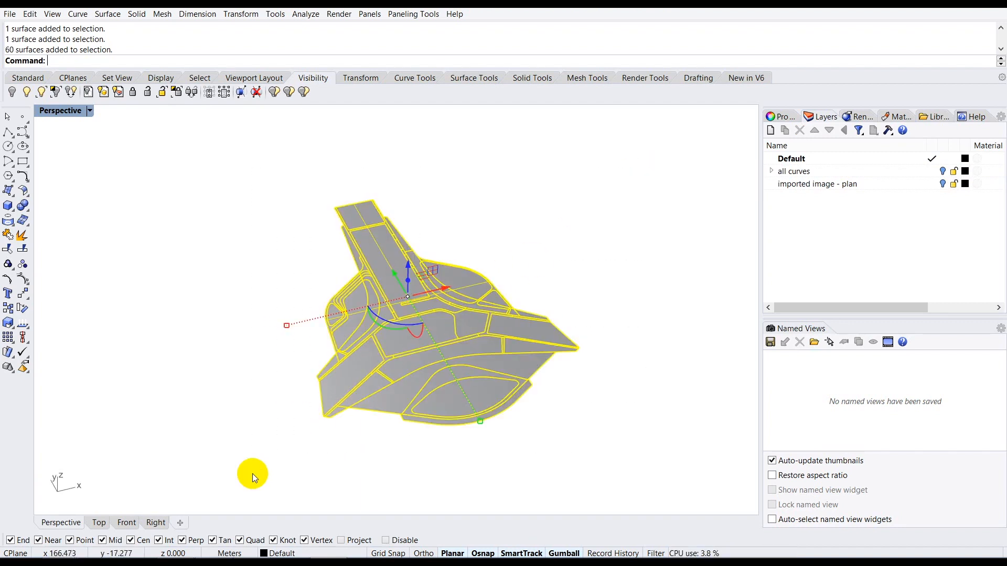
text(ExtrudeSrf)
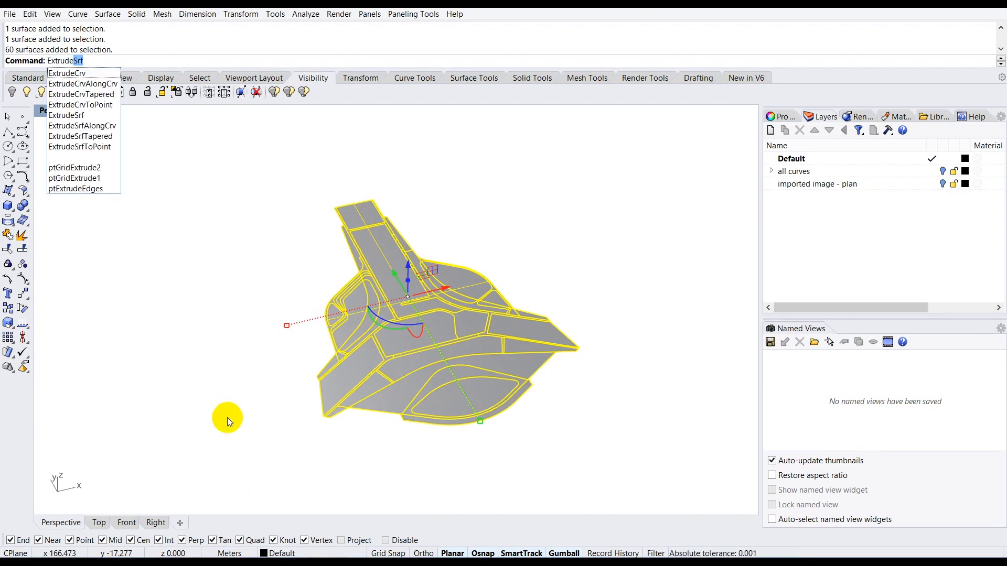
click(85, 115)
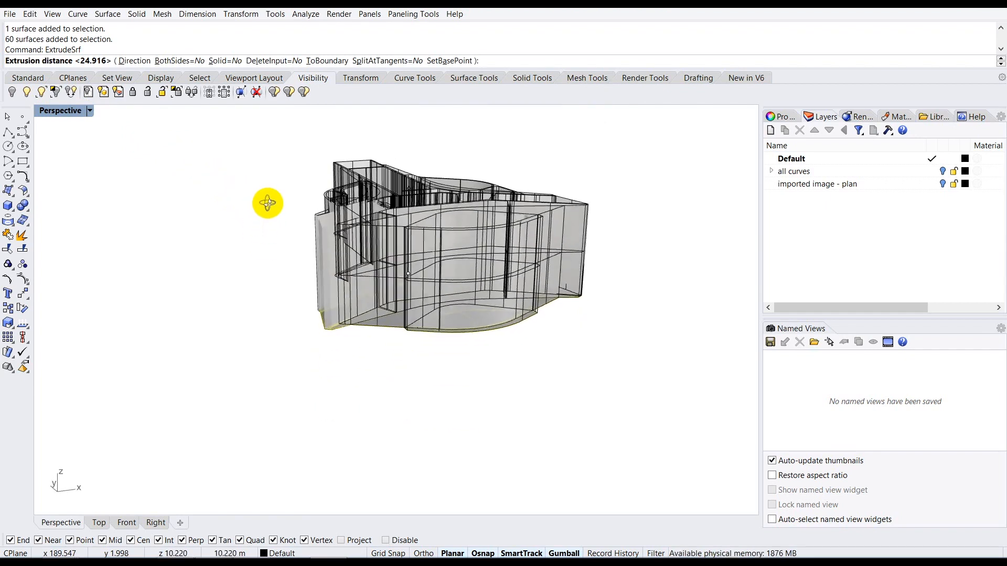
scroll(297, 187, up, 3)
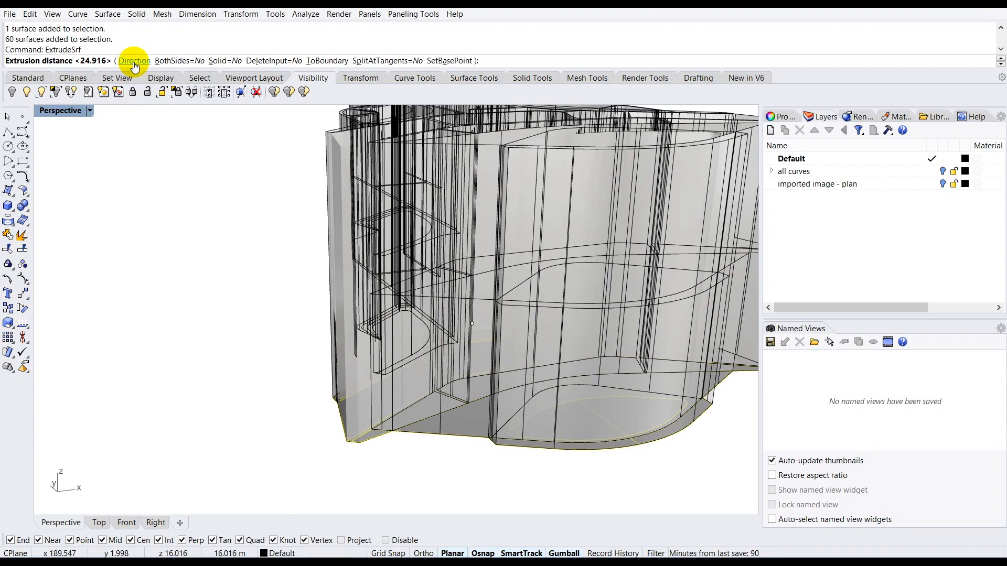
click(220, 62)
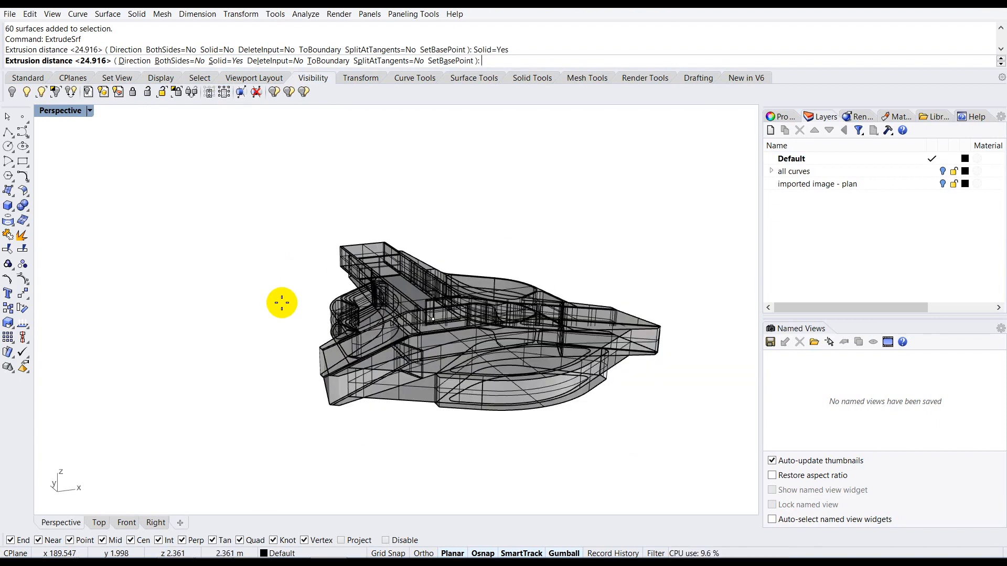
text(0.45)
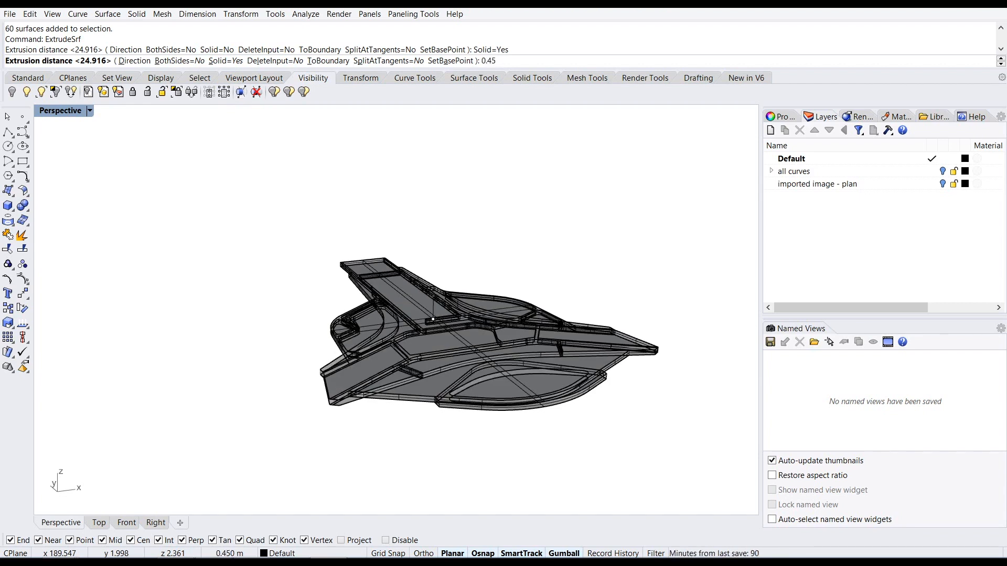
key(Return)
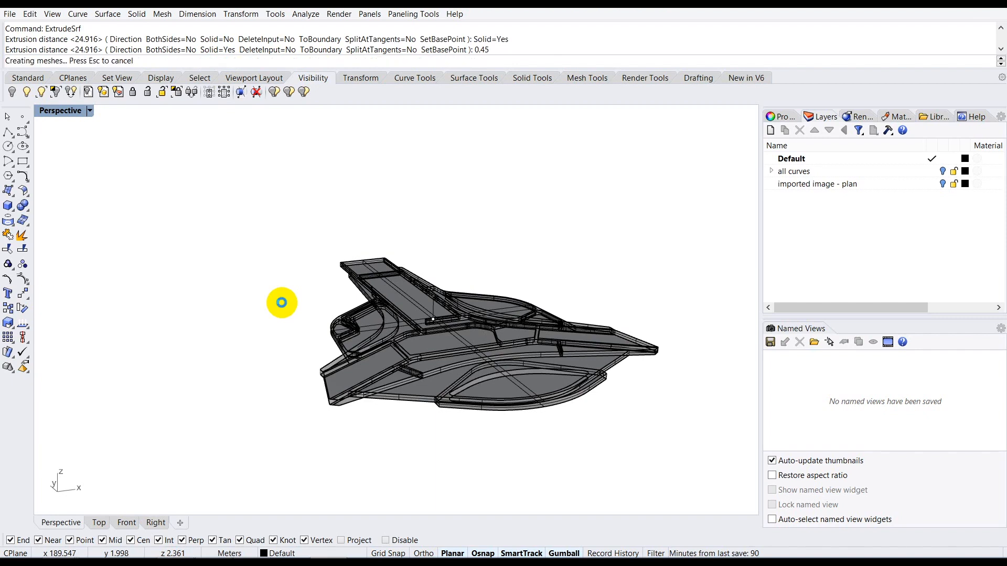
click(282, 303)
Step: Create a new top-level layer named plinth
right_drag(368, 371, 429, 369)
scroll(432, 371, up, 2)
mouse_move(347, 342)
right_down()
mouse_move(352, 355)
mouse_move(363, 347)
right_up()
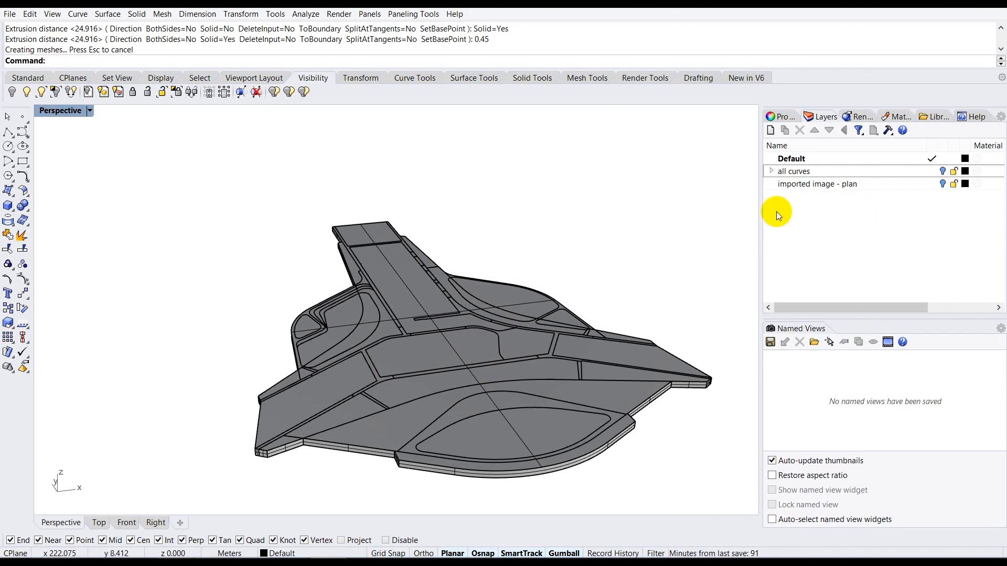
click(769, 132)
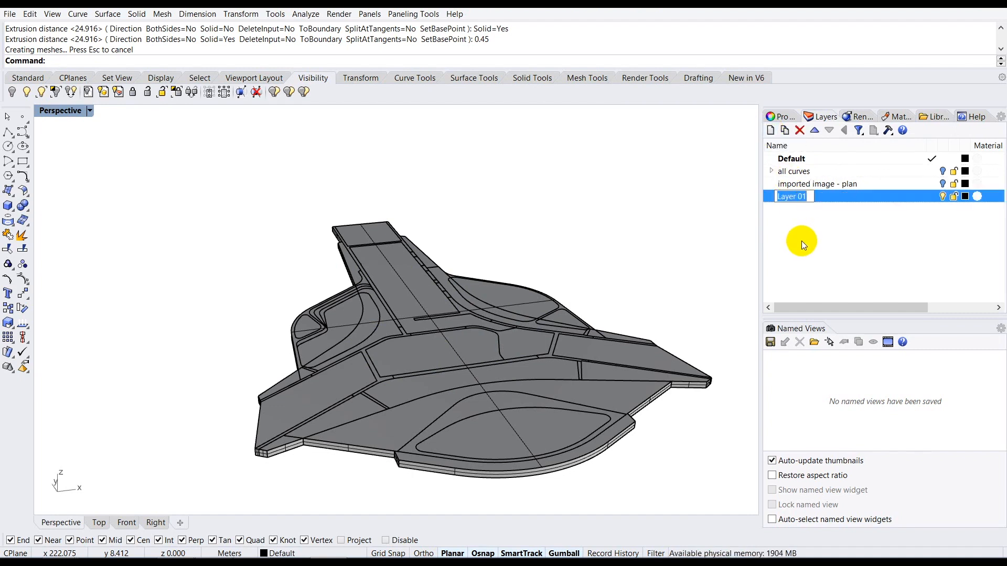
text(pl)
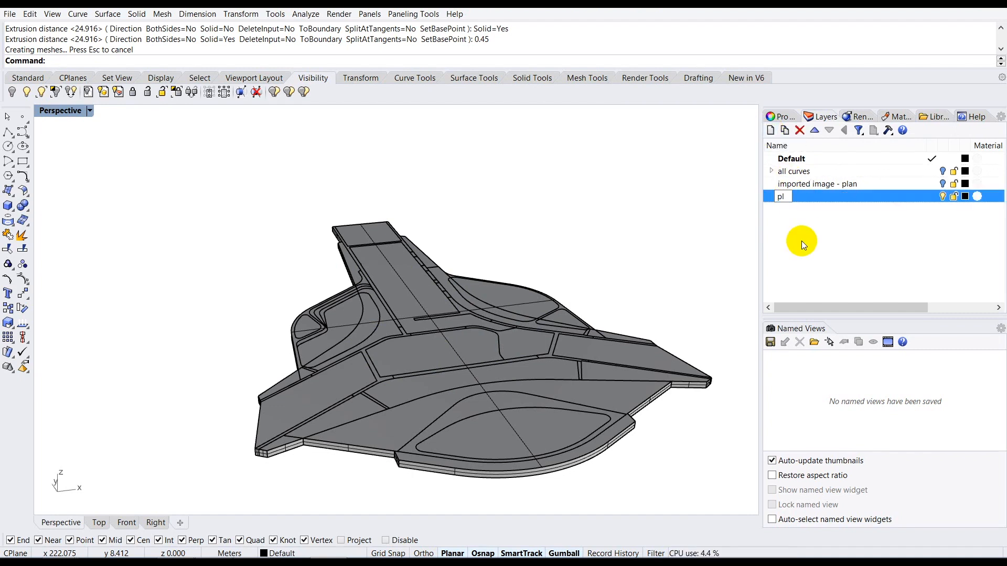
text(inth)
click(802, 242)
click(802, 244)
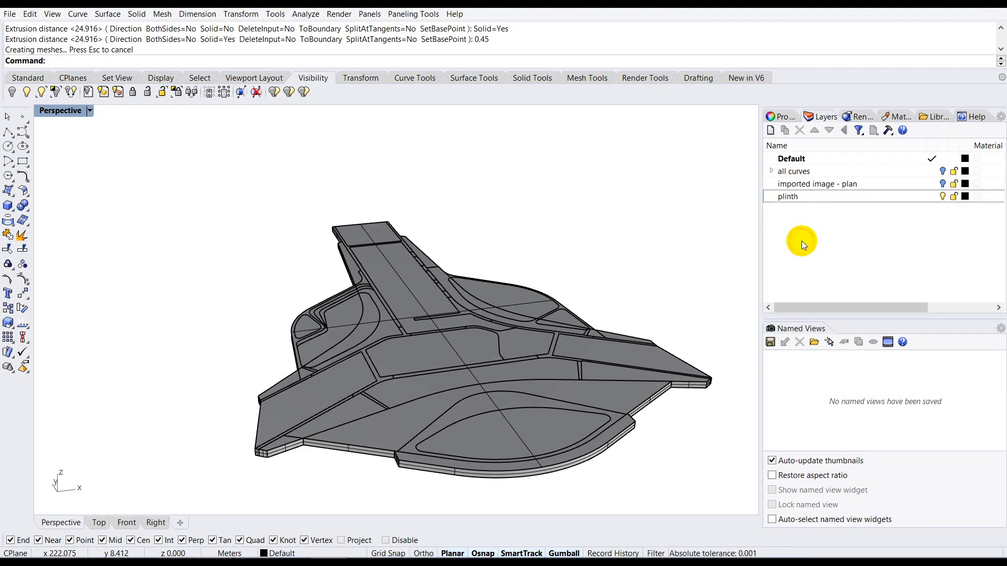
Step: Restrict the Selection Filter to polysurfaces only by excluding all other object types
right_drag(600, 329, 592, 307)
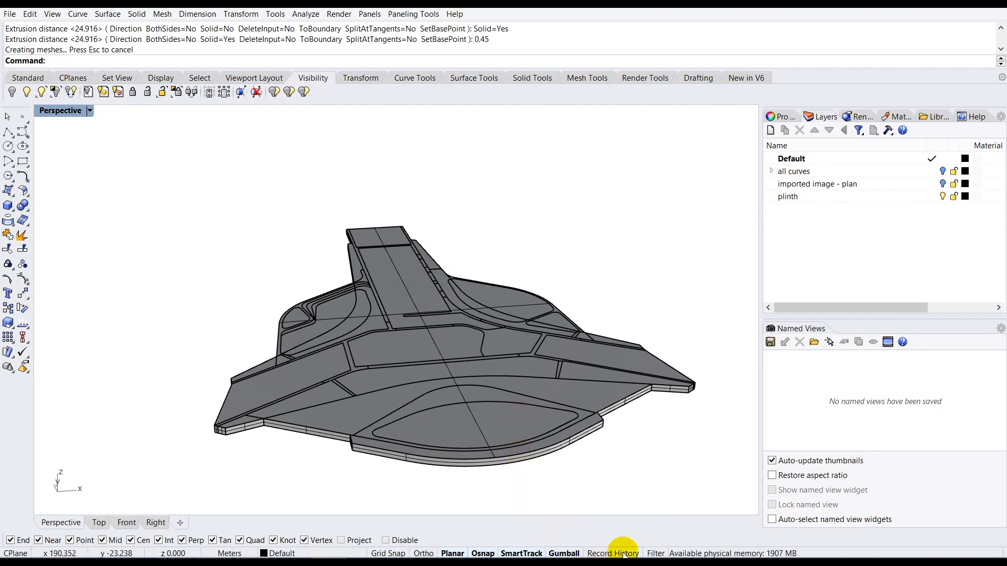
click(656, 555)
drag(257, 147, 642, 135)
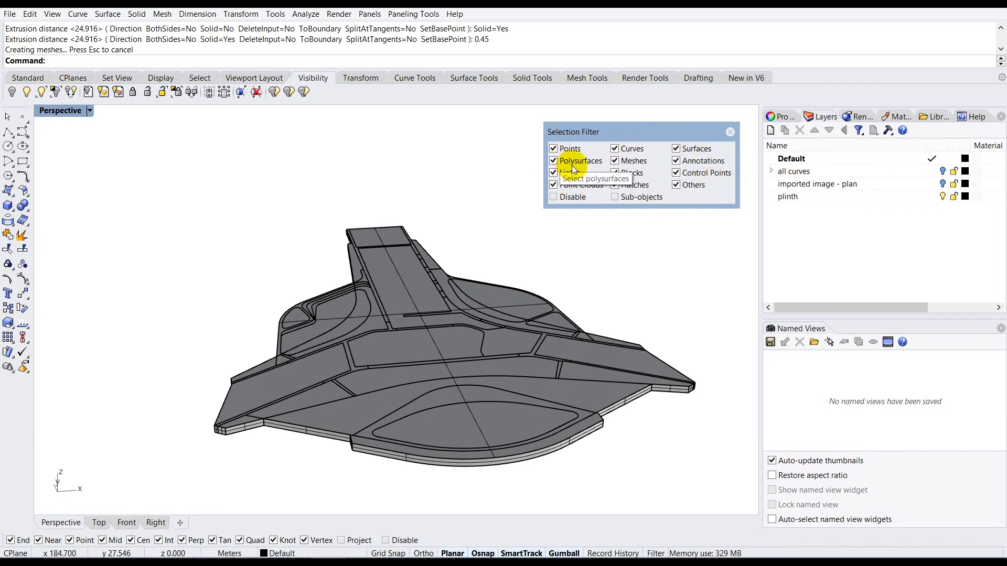
click(555, 148)
click(556, 172)
click(556, 185)
click(614, 149)
click(615, 160)
click(614, 173)
click(614, 185)
click(675, 148)
click(676, 160)
click(676, 172)
click(676, 185)
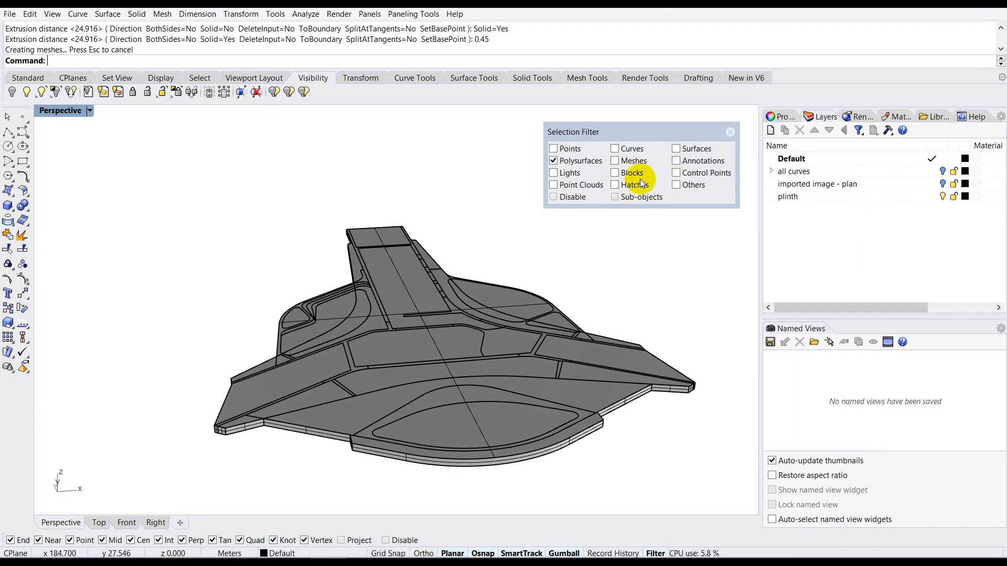
drag(642, 127, 650, 121)
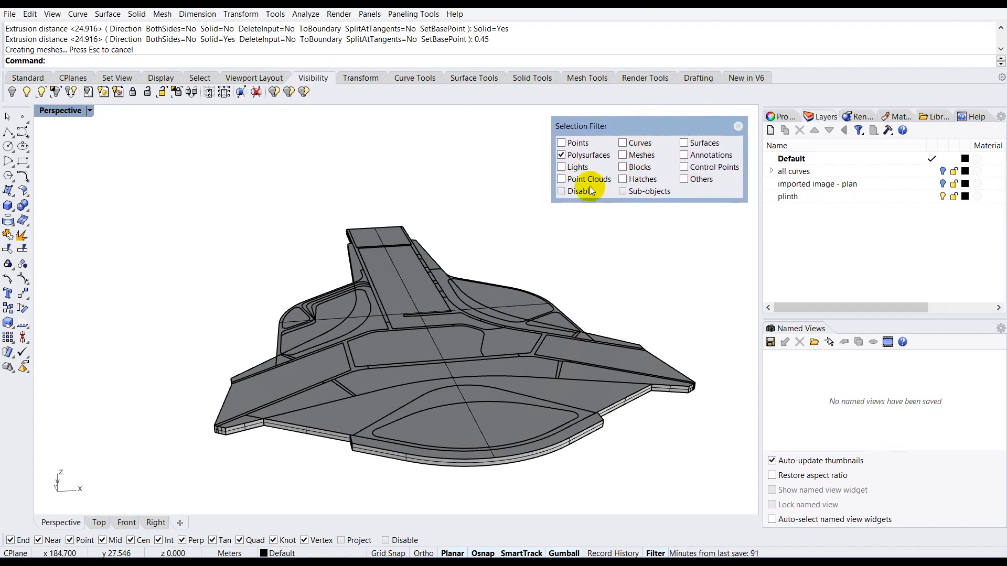
Step: Select all the extruded plinth polysurfaces, check the selection from above and below, and dismiss the Selection Filter
scroll(338, 283, down, 4)
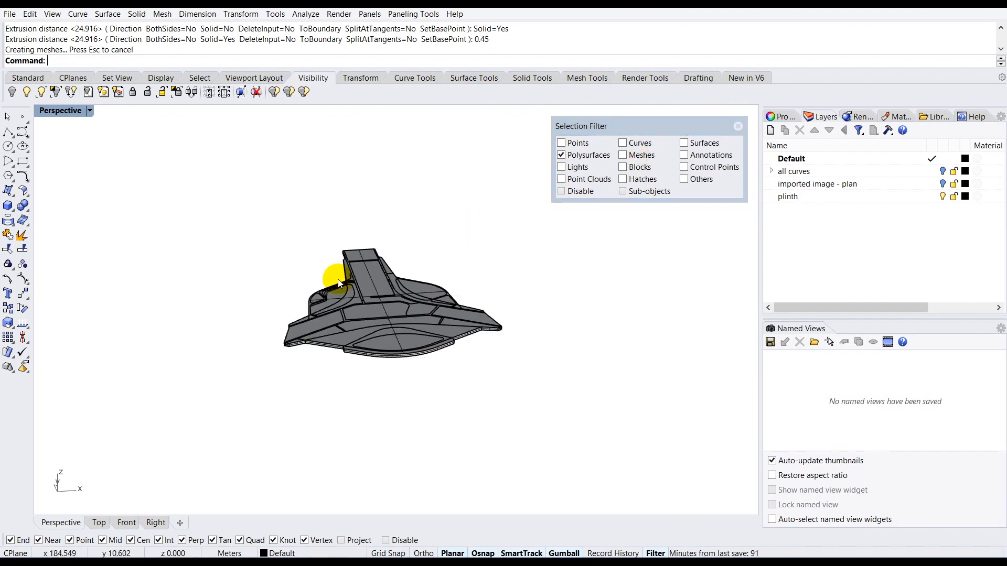
right_drag(356, 282, 367, 286)
drag(508, 205, 291, 374)
scroll(376, 294, up, 5)
right_drag(377, 294, 376, 244)
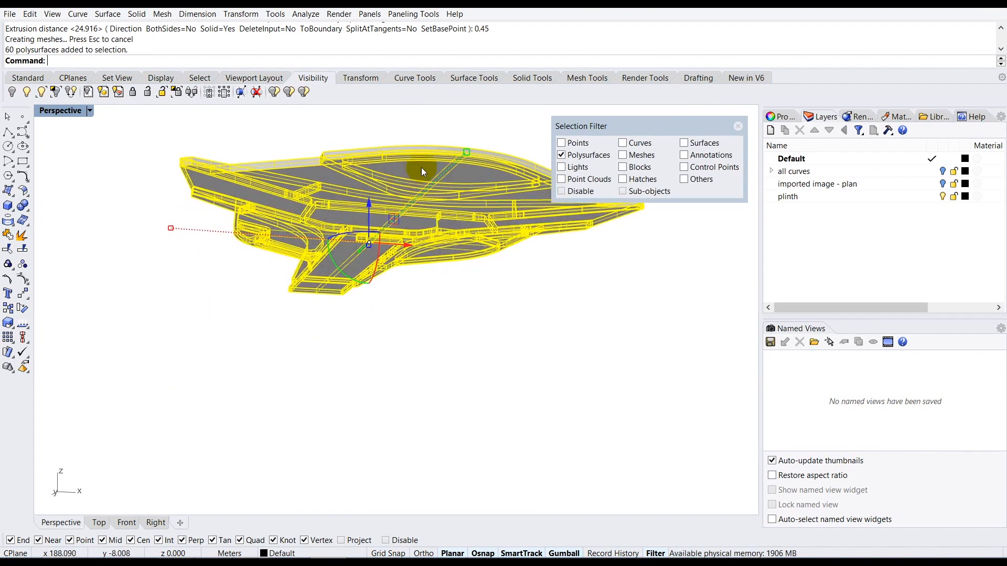
right_drag(400, 210, 440, 234)
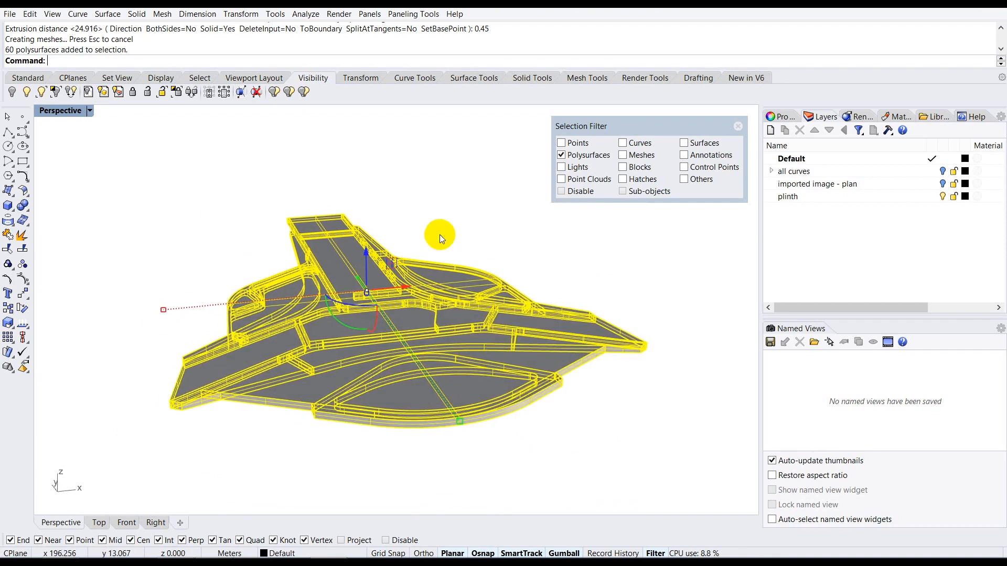
click(738, 127)
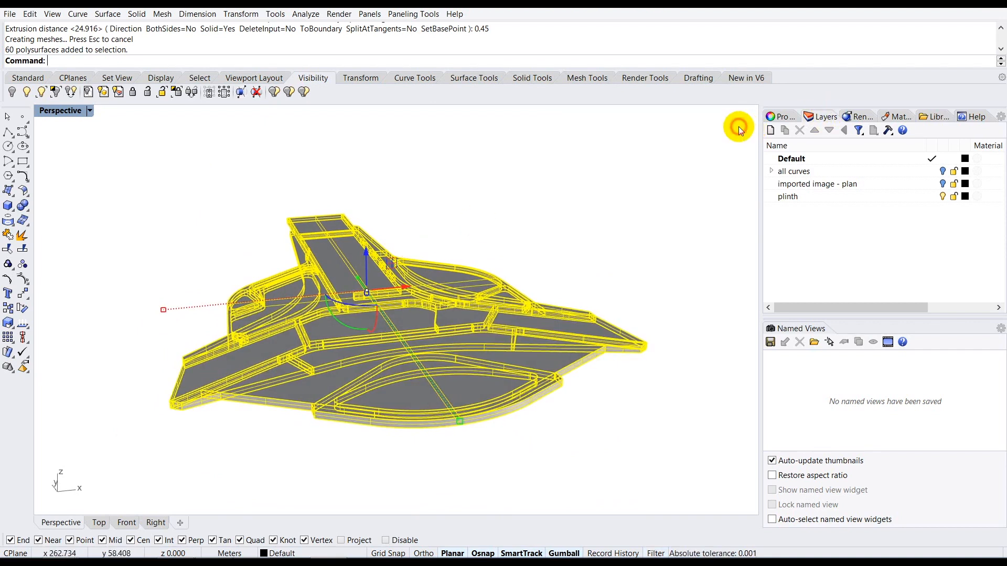
Step: Move the selected polysurfaces to the plinth layer, clear the selection and make Default the current layer
click(781, 203)
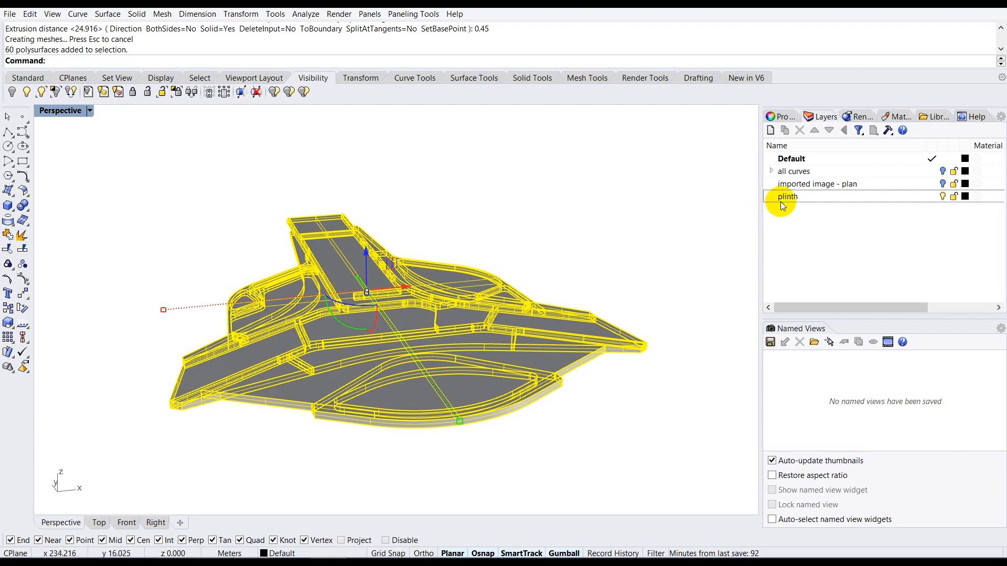
click(806, 197)
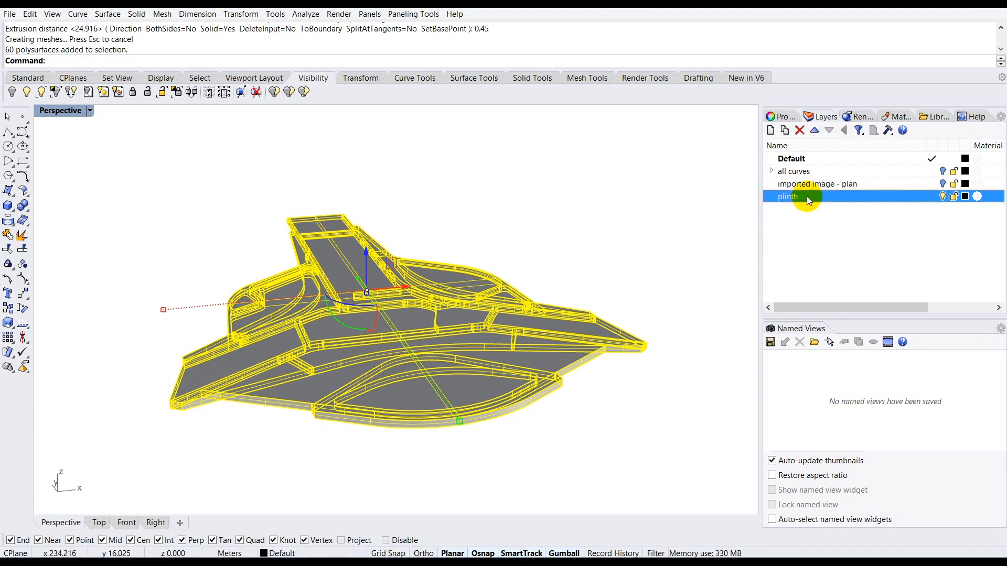
double_click(806, 196)
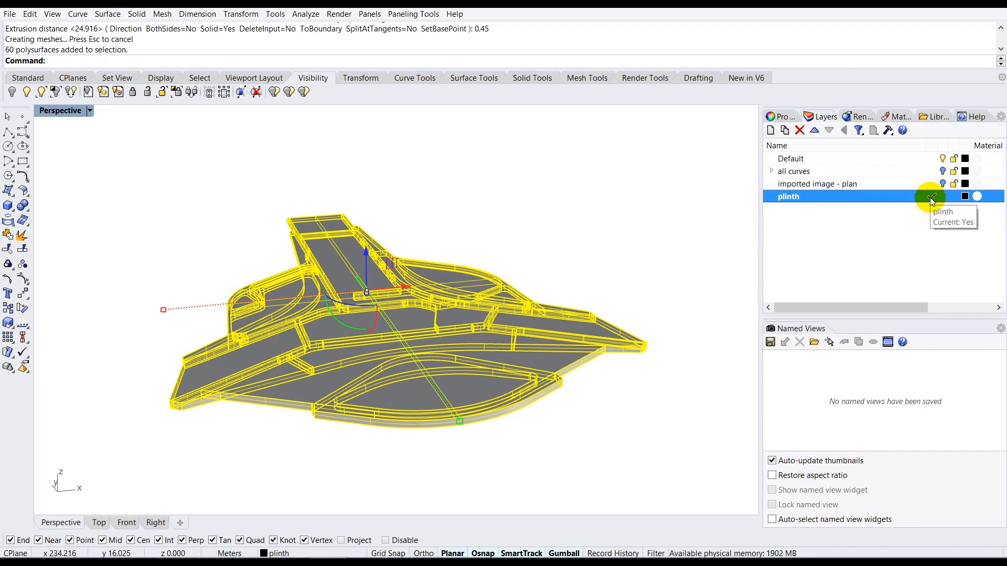
right_click(860, 195)
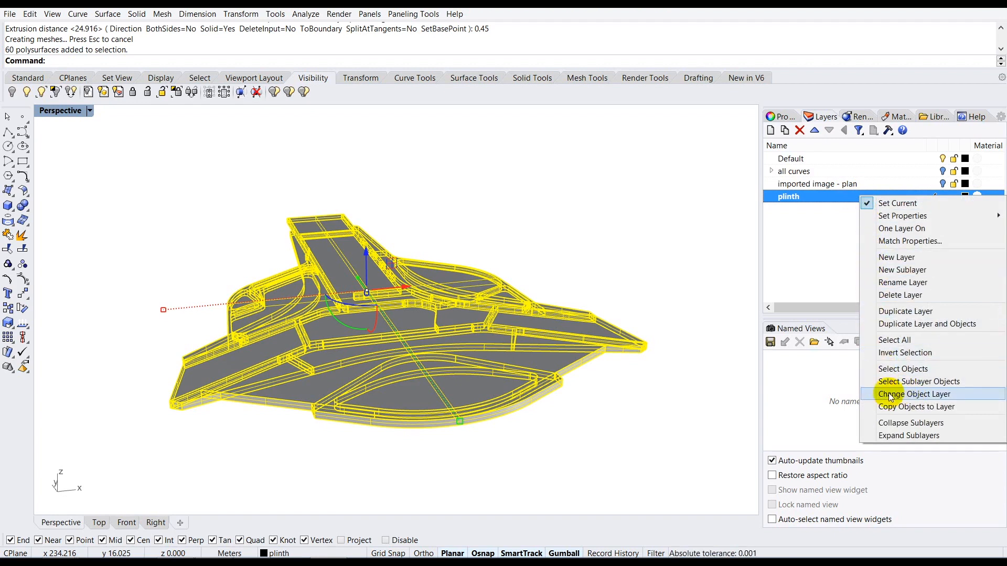
click(934, 395)
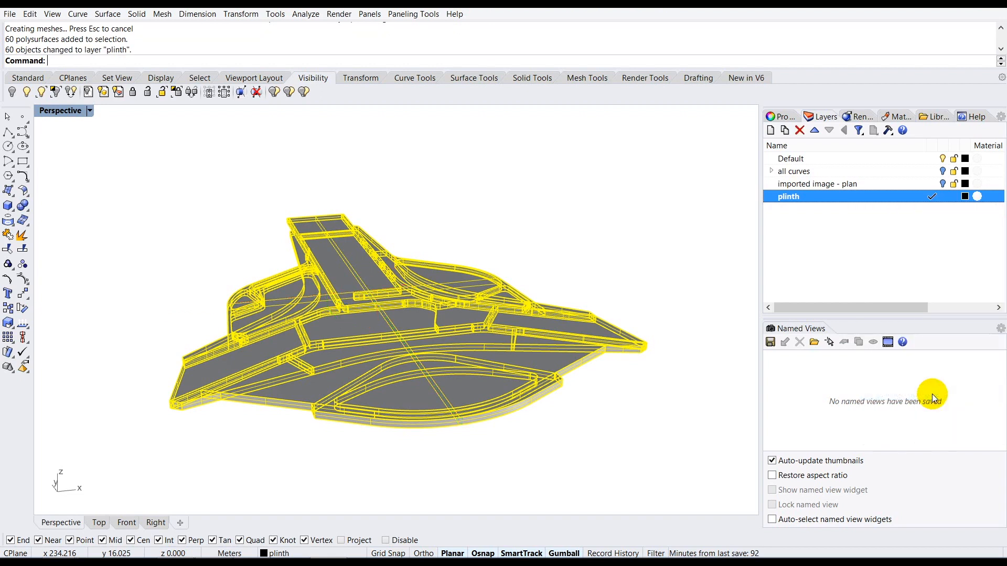
click(640, 250)
right_drag(474, 308, 487, 285)
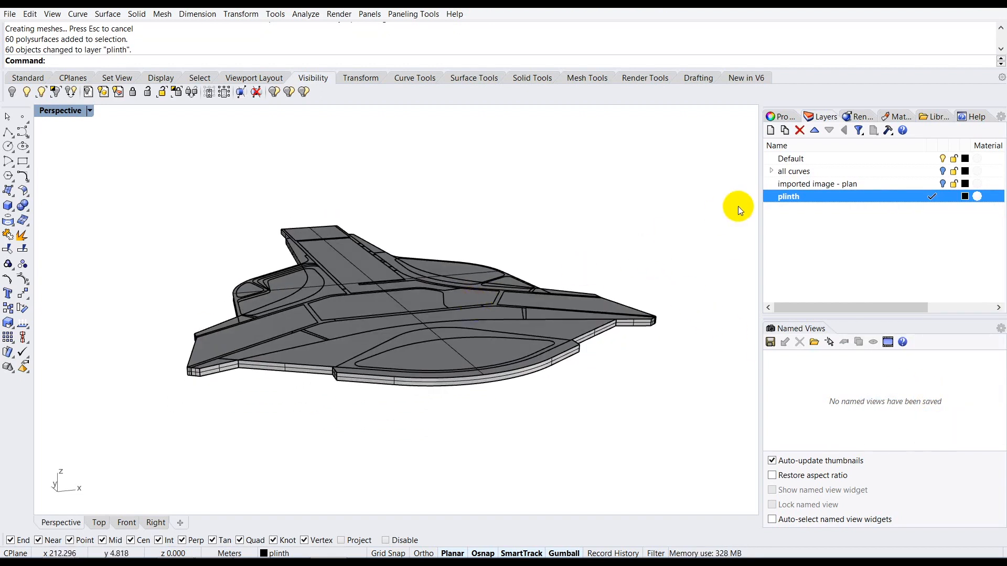
double_click(826, 160)
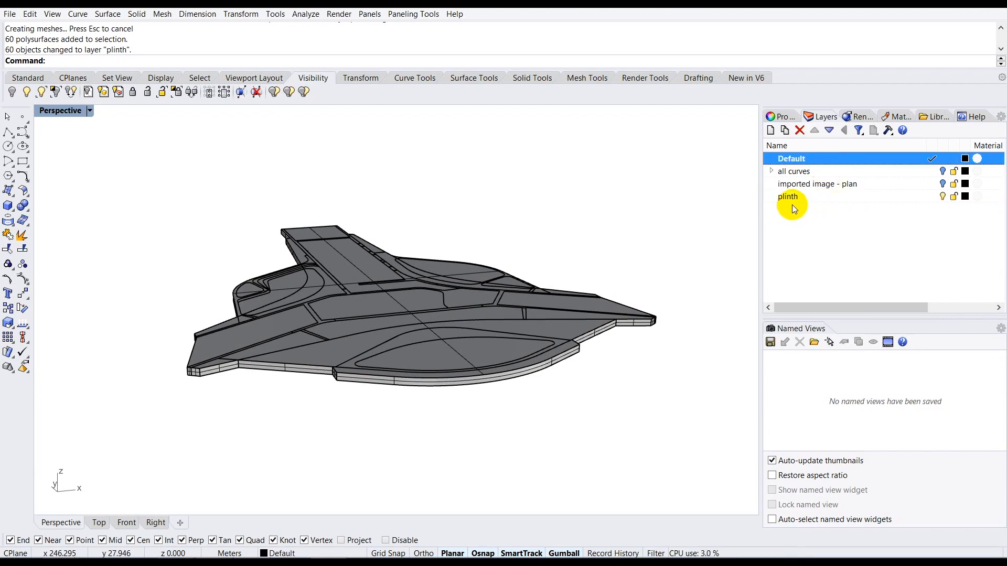
Step: Toggle the plinth layer's visibility to compare the solids with the flat surfaces beneath, and leave the plinth layer hidden
click(943, 196)
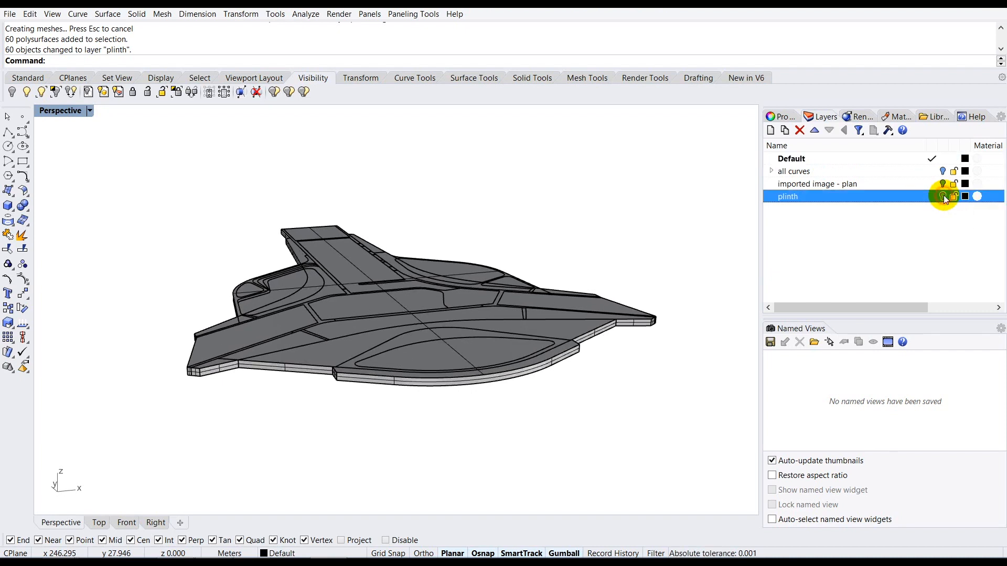
click(943, 196)
click(943, 196)
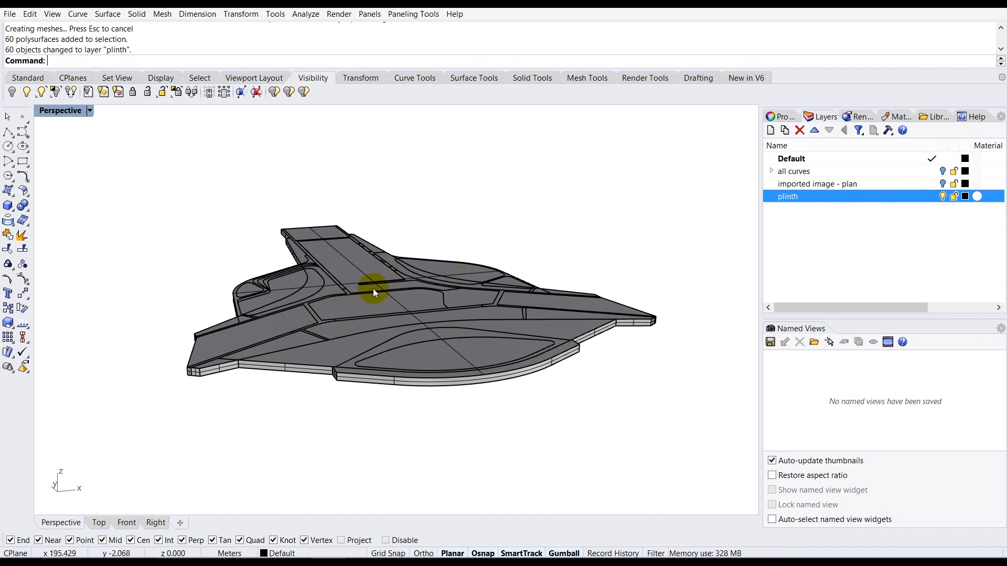
mouse_move(337, 304)
right_down()
mouse_move(387, 317)
mouse_move(330, 319)
mouse_move(338, 313)
right_up()
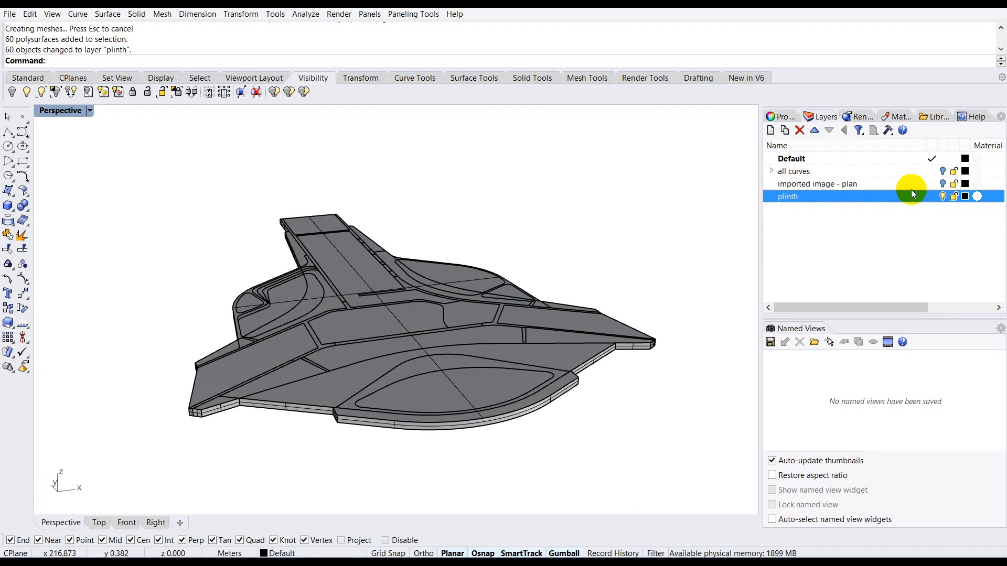
click(942, 197)
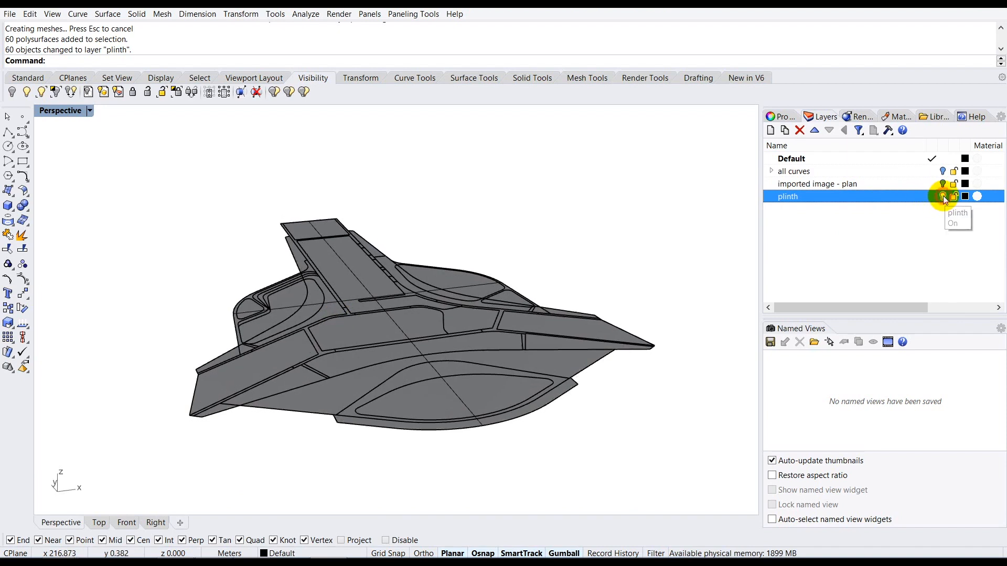
click(866, 226)
right_drag(385, 283, 369, 285)
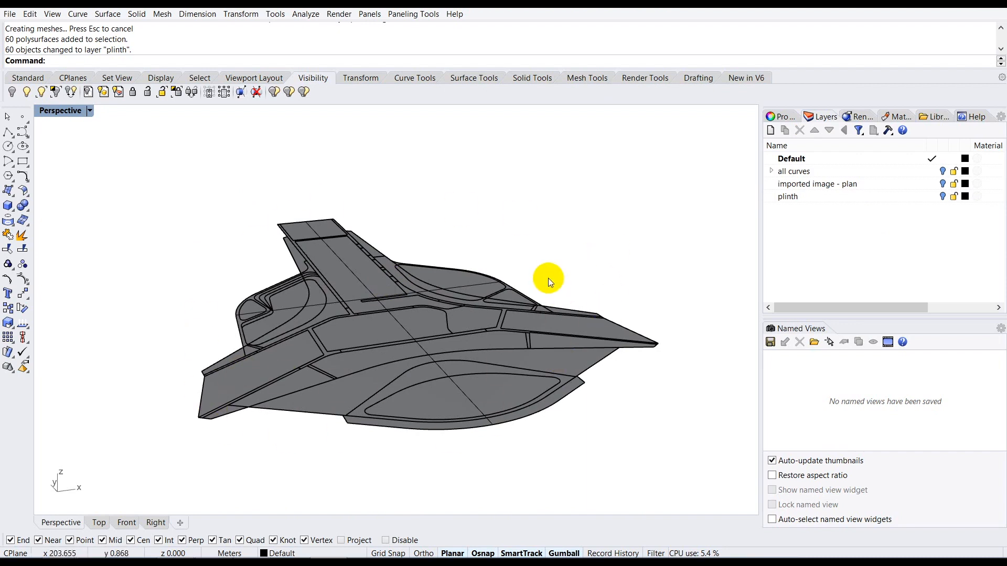
Step: Create a new top-level layer named base surfaces
click(770, 130)
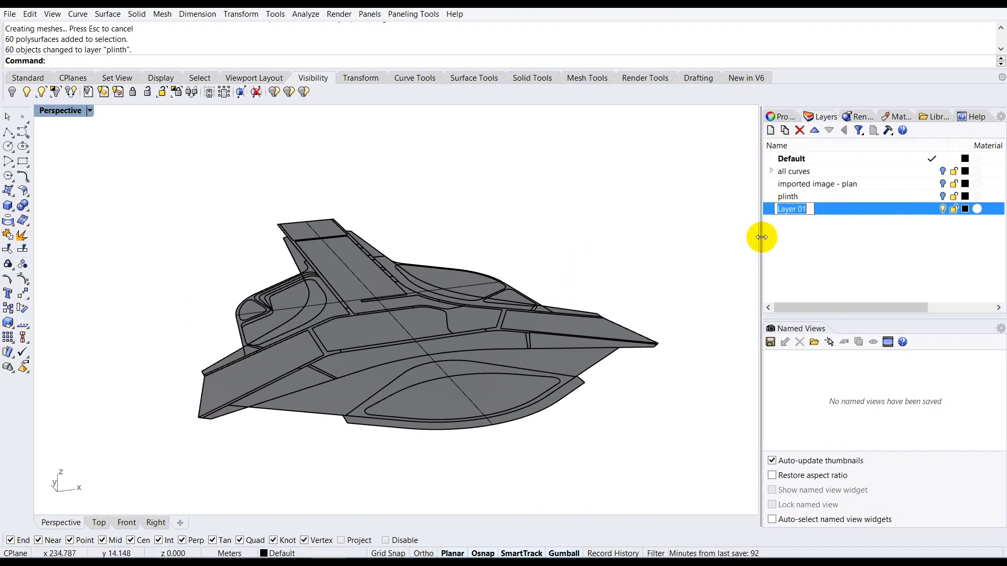
text(base surfaces)
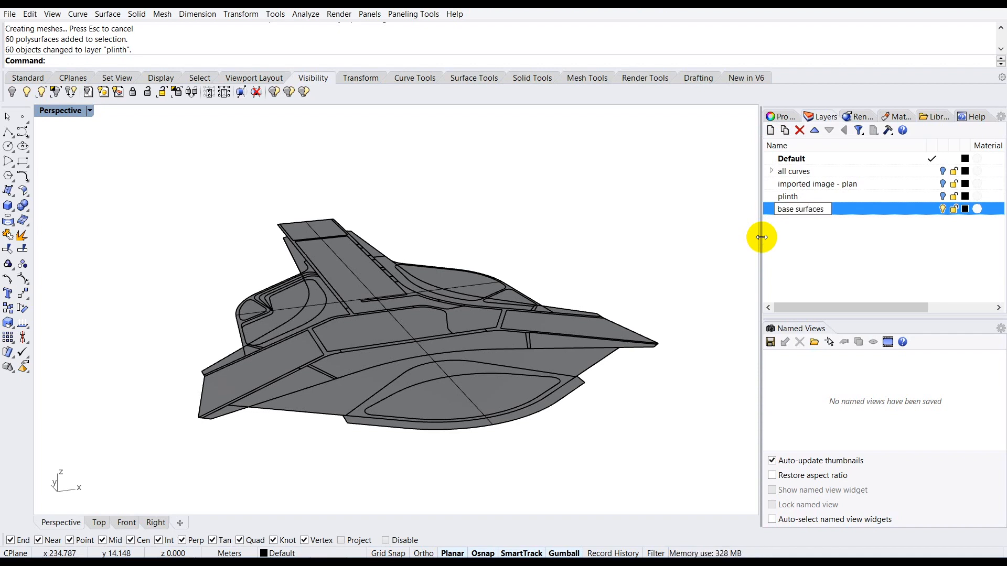
key(Return)
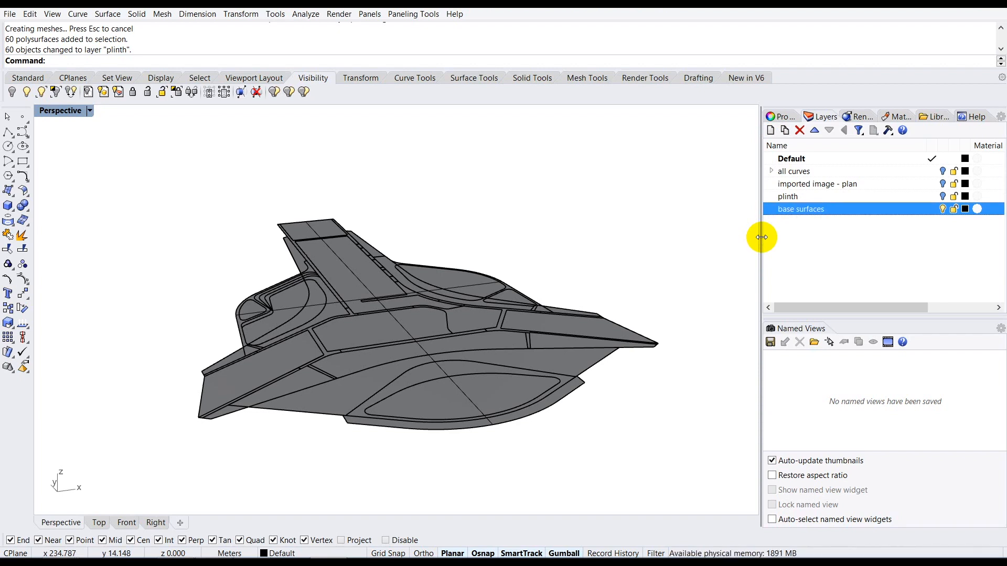
Step: Select all the flat plan surfaces, move them to the base surfaces layer, and make Default the current layer again
drag(666, 178, 152, 461)
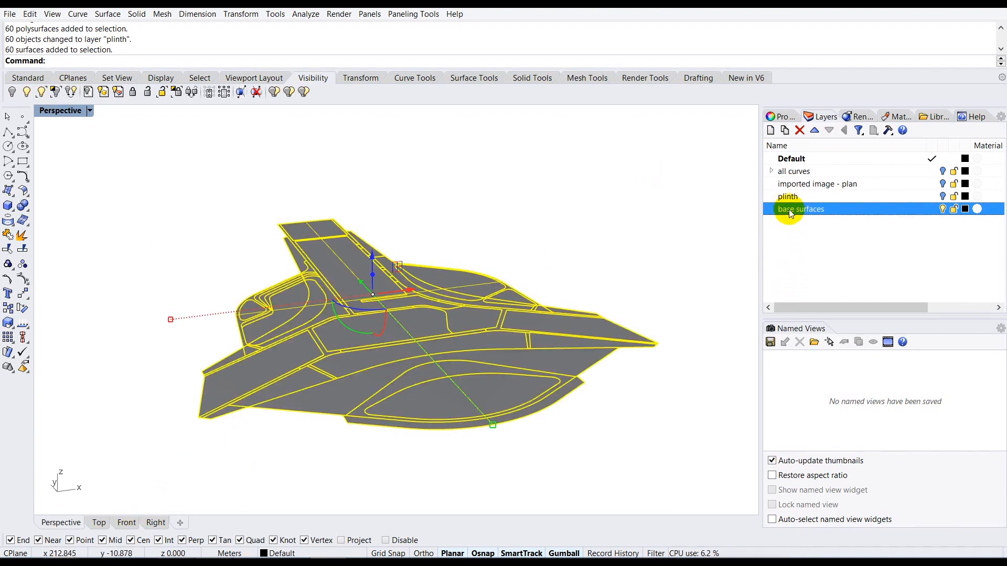
double_click(837, 211)
right_click(835, 209)
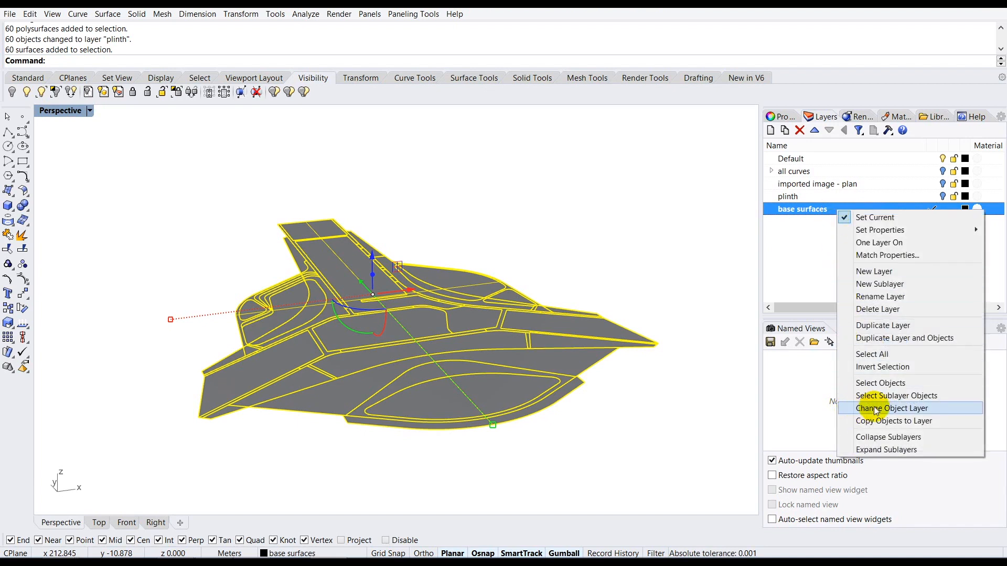
click(879, 412)
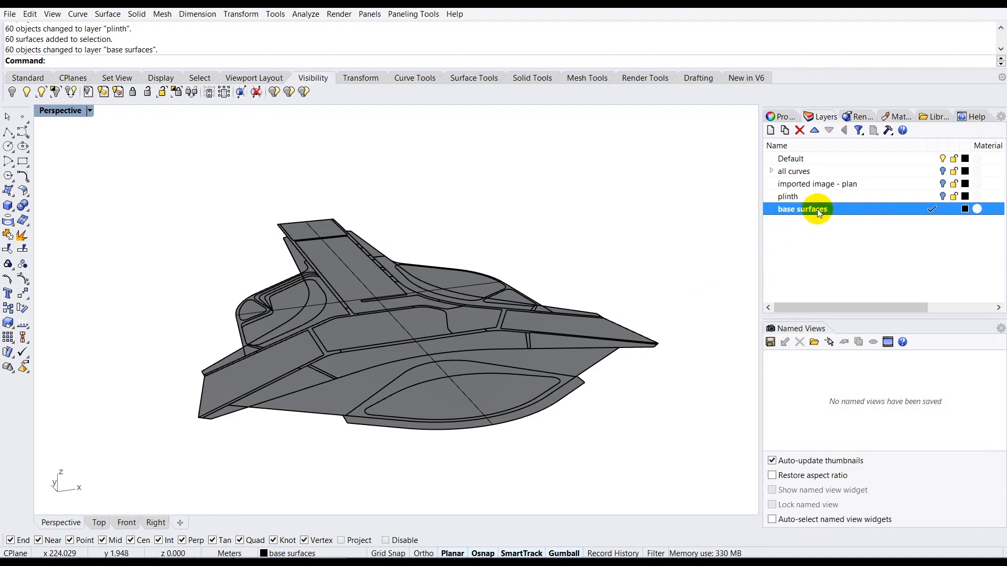
double_click(854, 156)
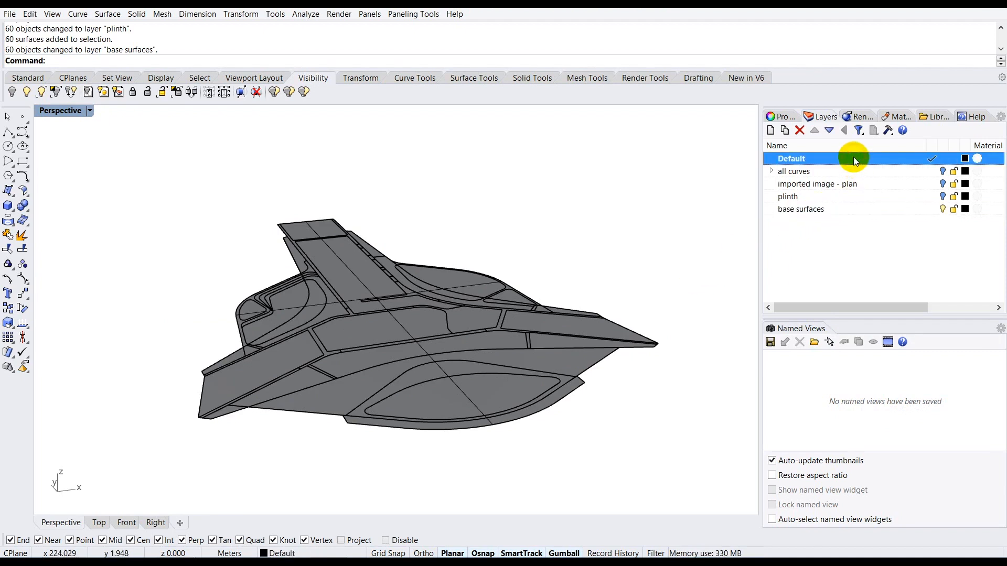
Step: Turn on the all curves layer and hide base surfaces, briefly toggling the plinth and base surfaces layers to check them against the curves
click(941, 209)
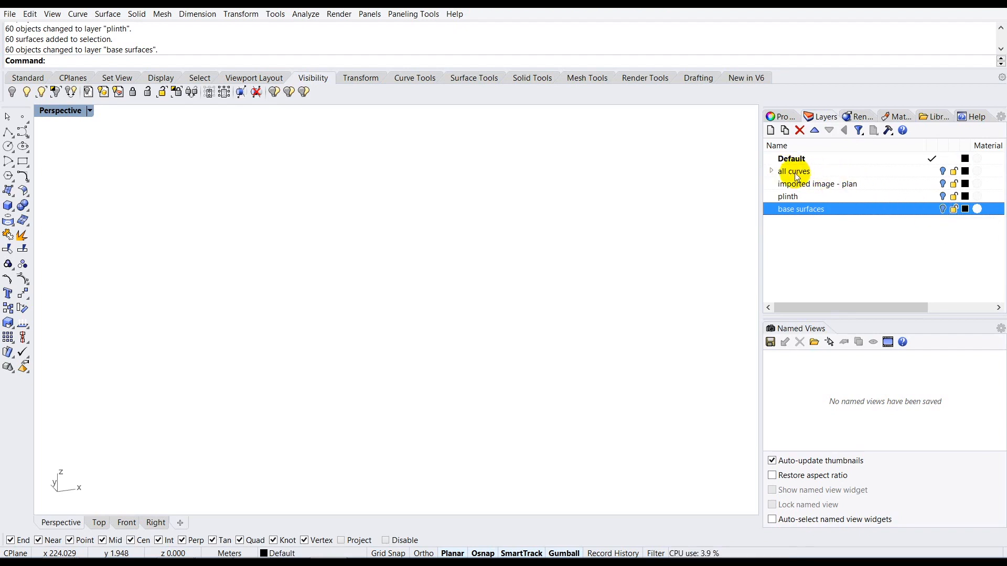
click(941, 172)
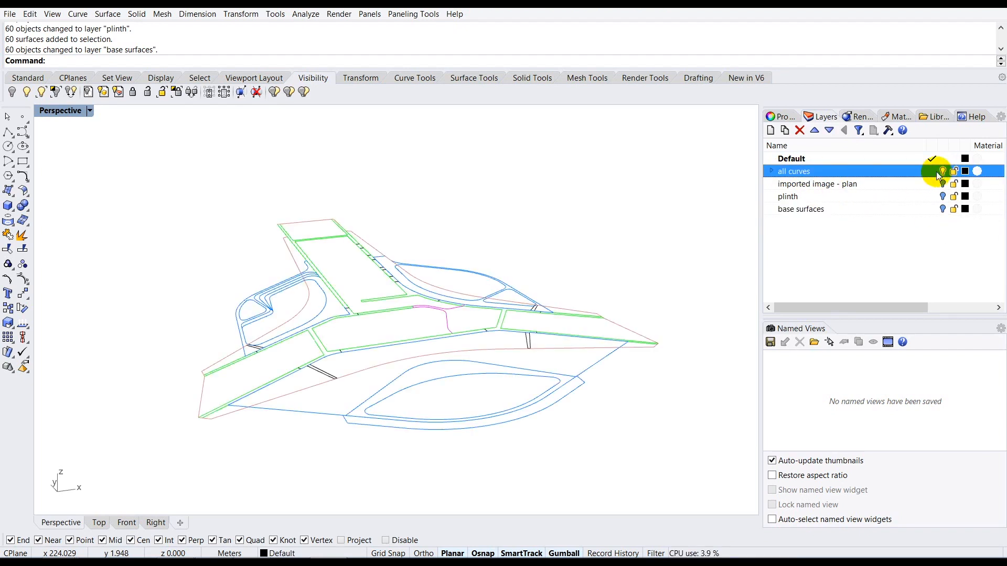
right_drag(429, 238, 429, 246)
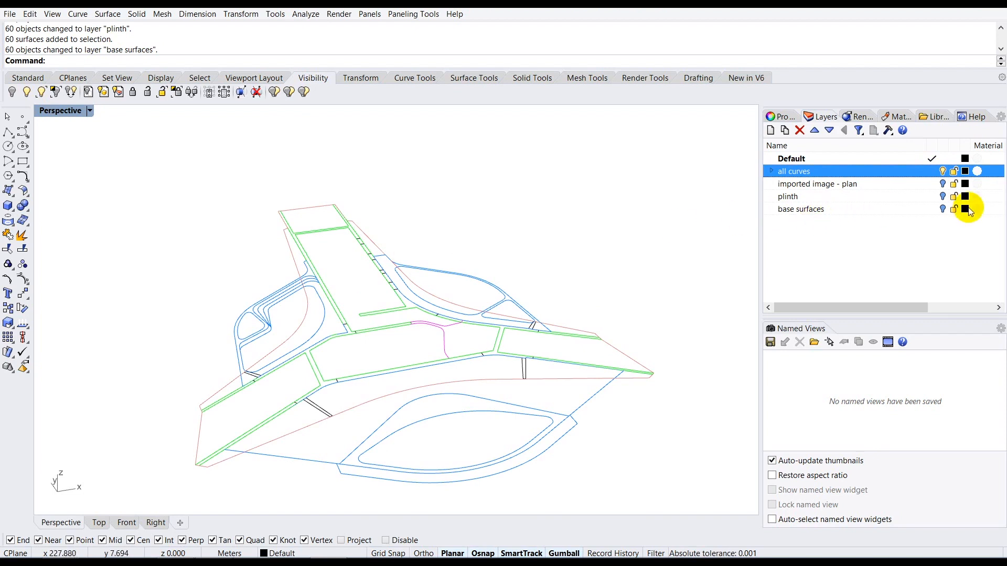
click(942, 196)
click(943, 195)
click(943, 210)
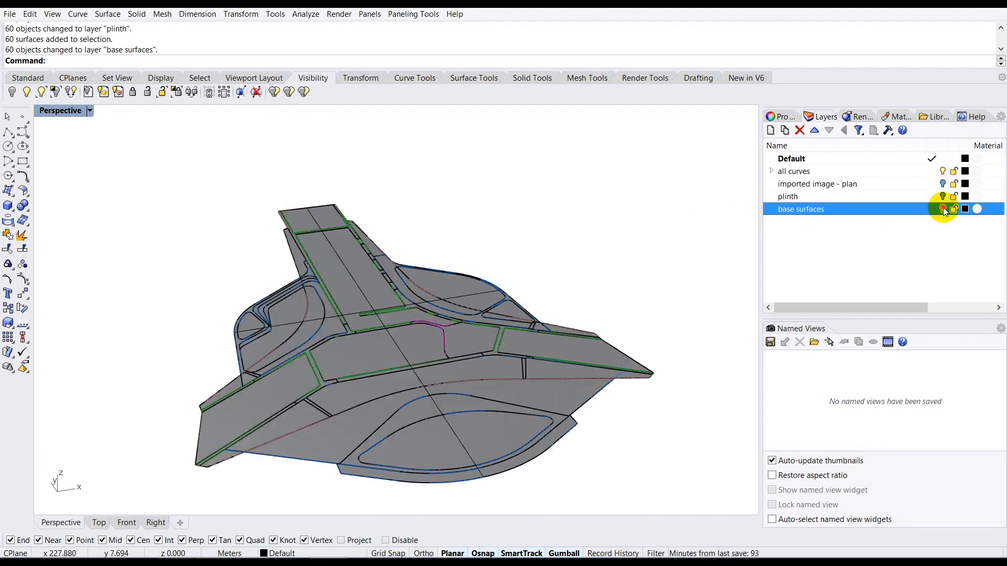
click(943, 210)
right_drag(432, 233, 524, 225)
Step: Maximize the Top viewport and turn on the imported image - plan layer
double_click(52, 117)
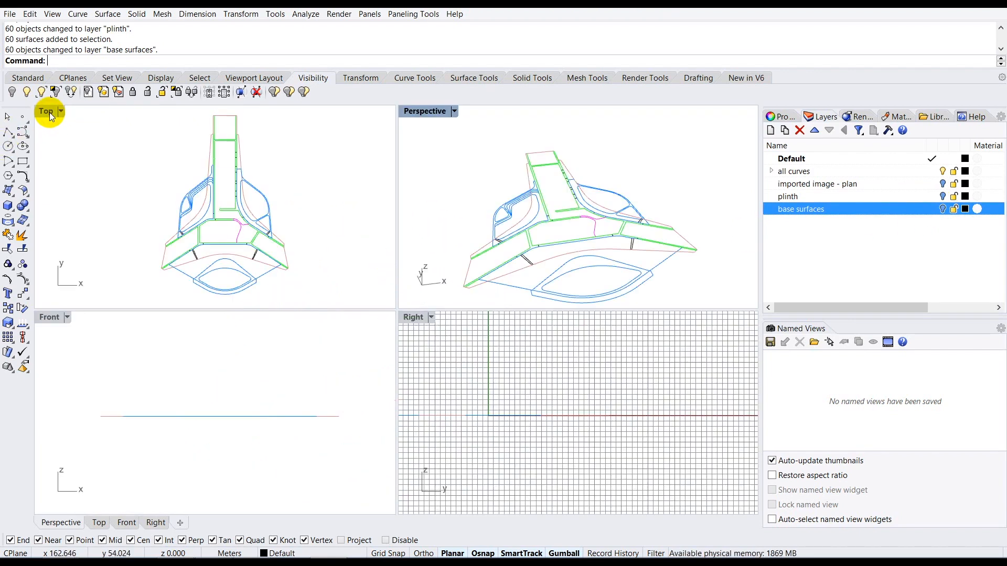
double_click(48, 114)
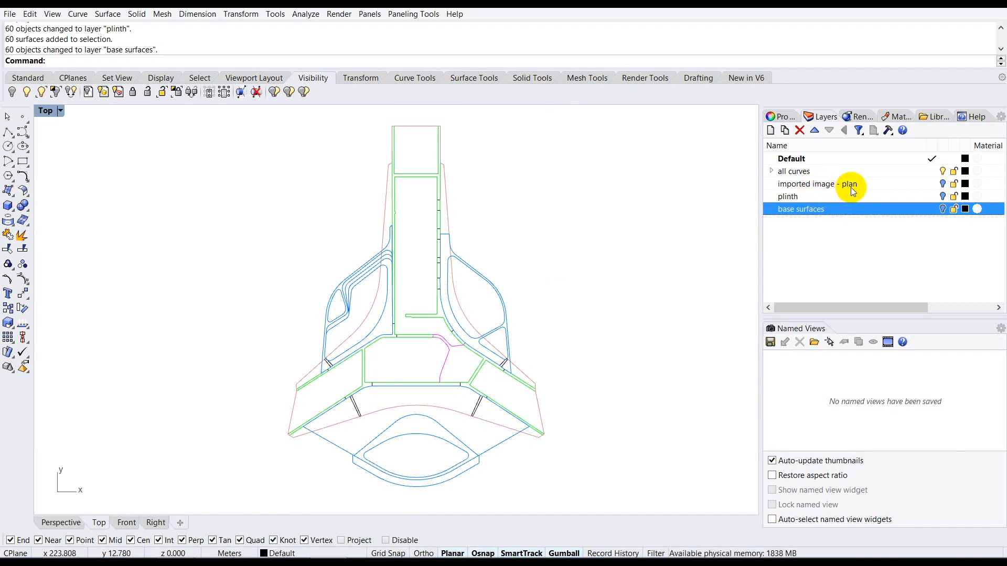
click(943, 183)
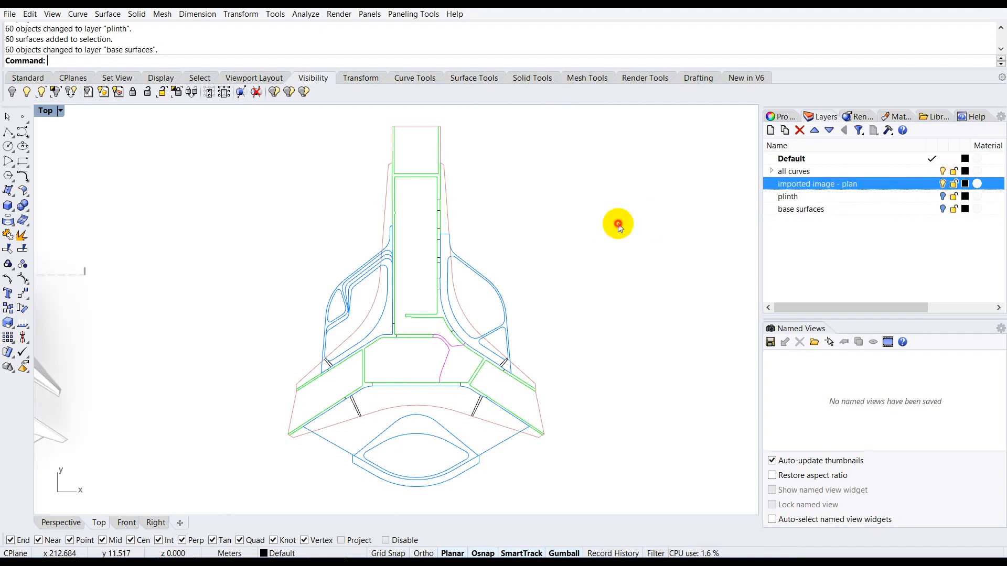
Step: Examine the walls and openings in the imported plan image and compare them with the traced curves
scroll(623, 226, down, 8)
scroll(316, 293, up, 14)
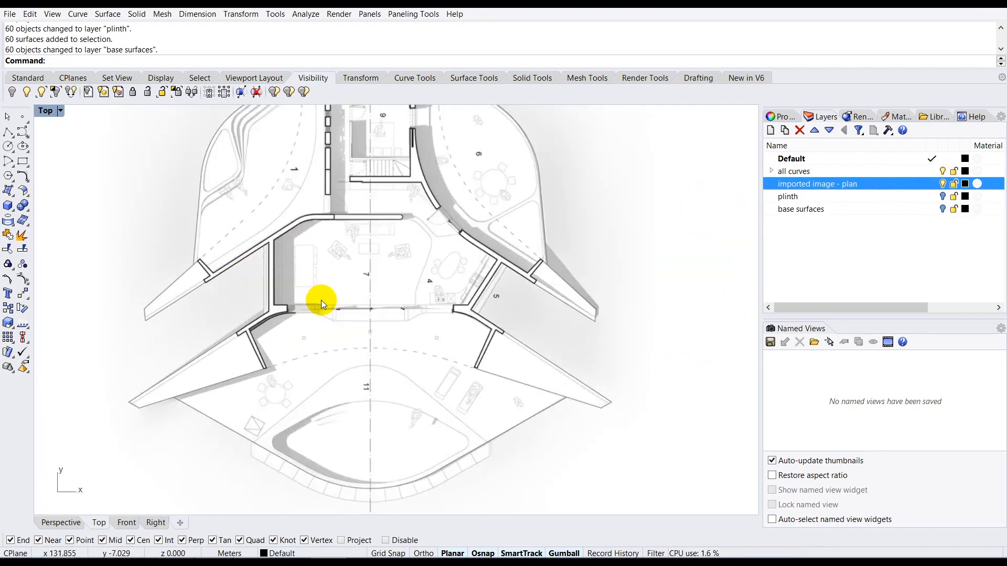
scroll(320, 300, up, 2)
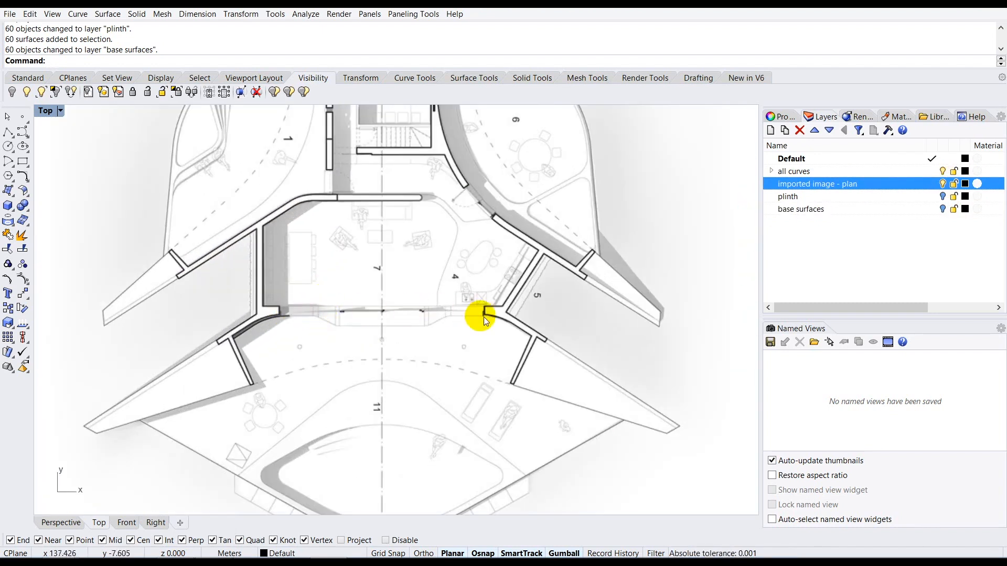
scroll(378, 342, down, 10)
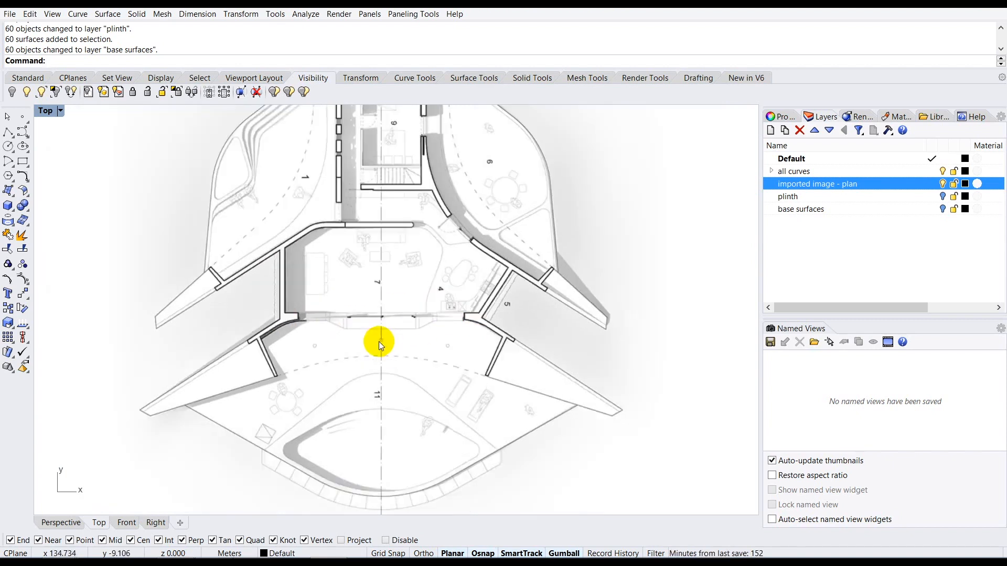
scroll(376, 274, up, 8)
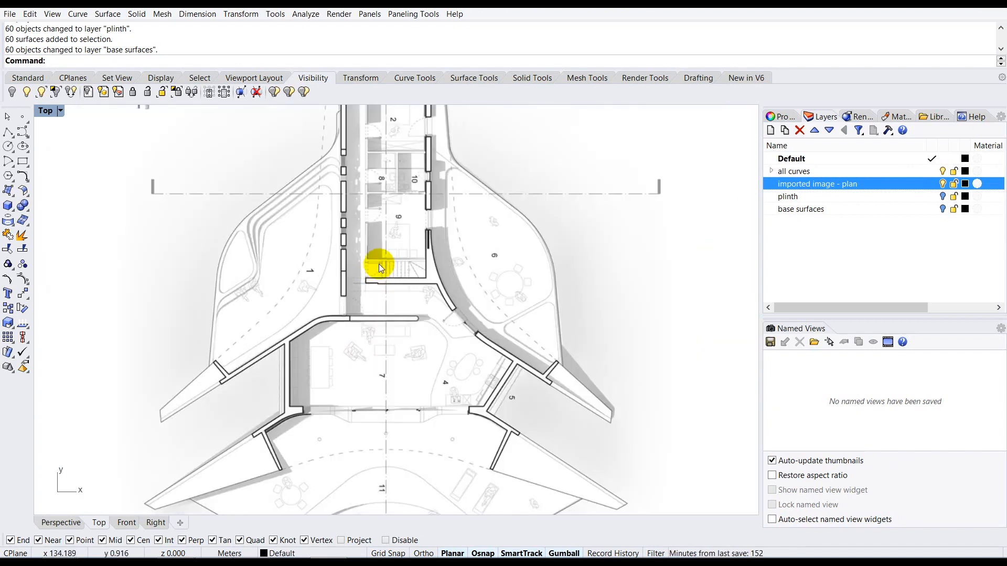
scroll(411, 235, down, 4)
scroll(392, 190, up, 6)
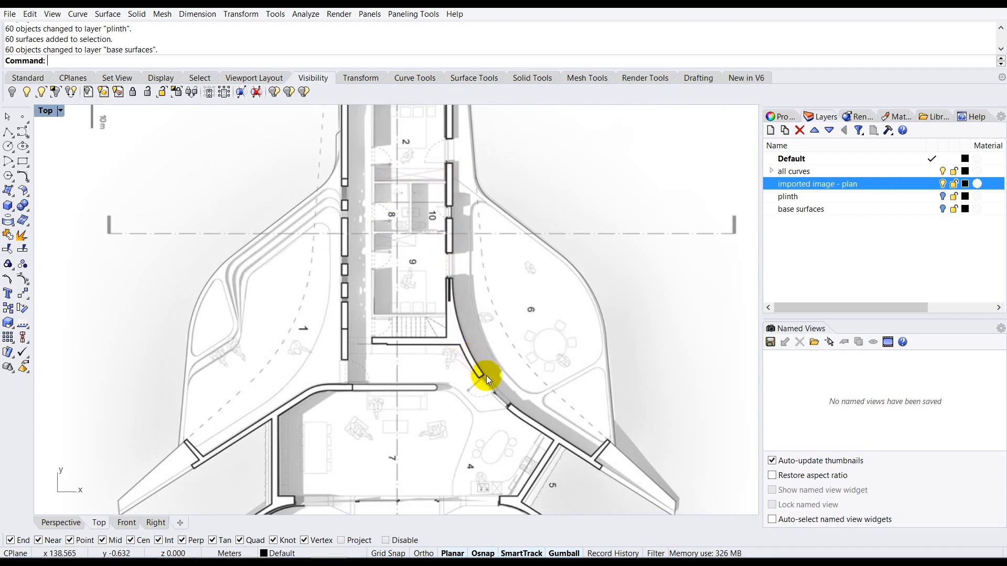
scroll(429, 269, down, 4)
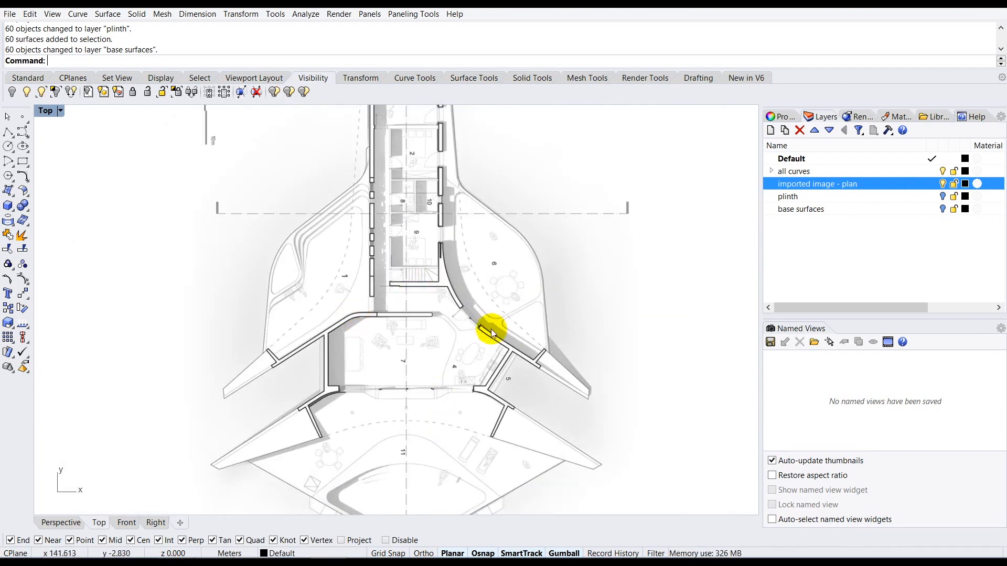
scroll(360, 329, down, 10)
scroll(571, 367, up, 3)
scroll(571, 367, up, 6)
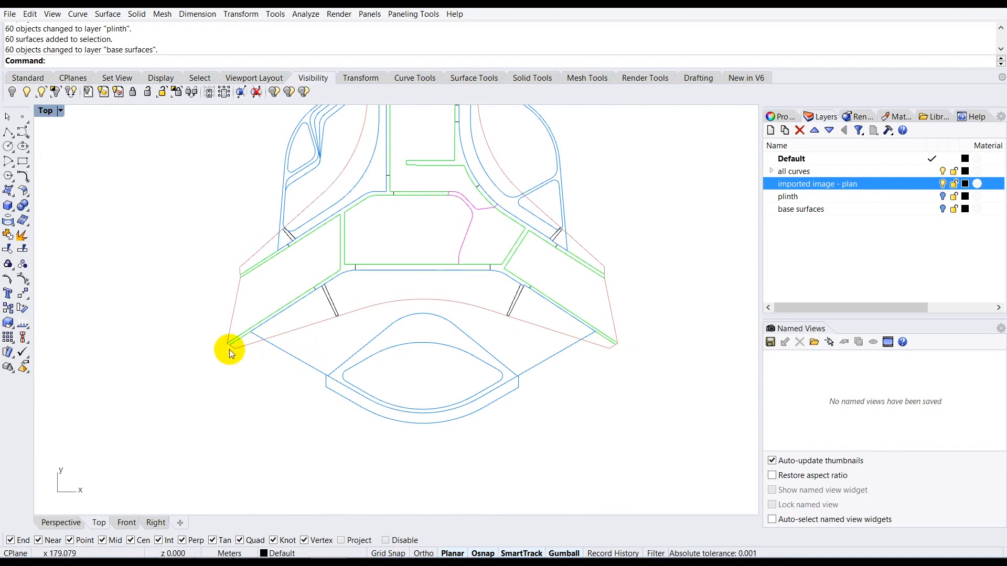
scroll(508, 221, down, 5)
scroll(414, 177, up, 3)
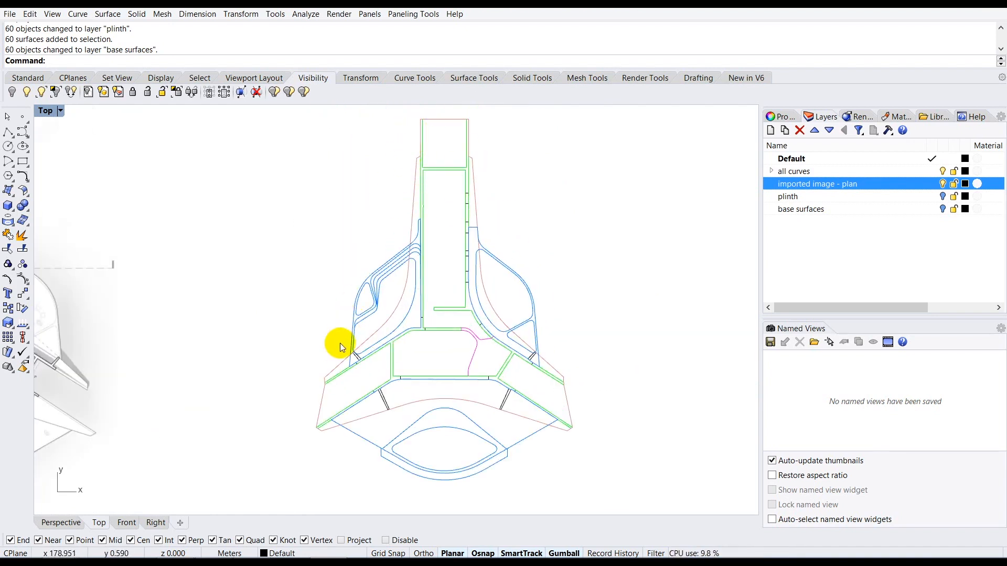
scroll(464, 504, up, 3)
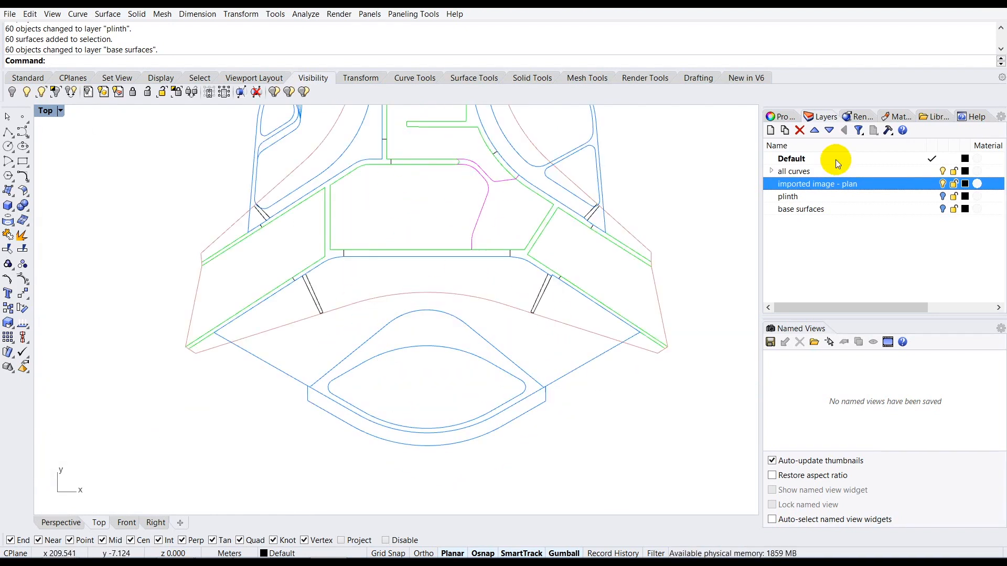
Step: Draw a straight polyline about 29 m long joining the outer tips of the two lower wing walls at the plan's front
click(836, 160)
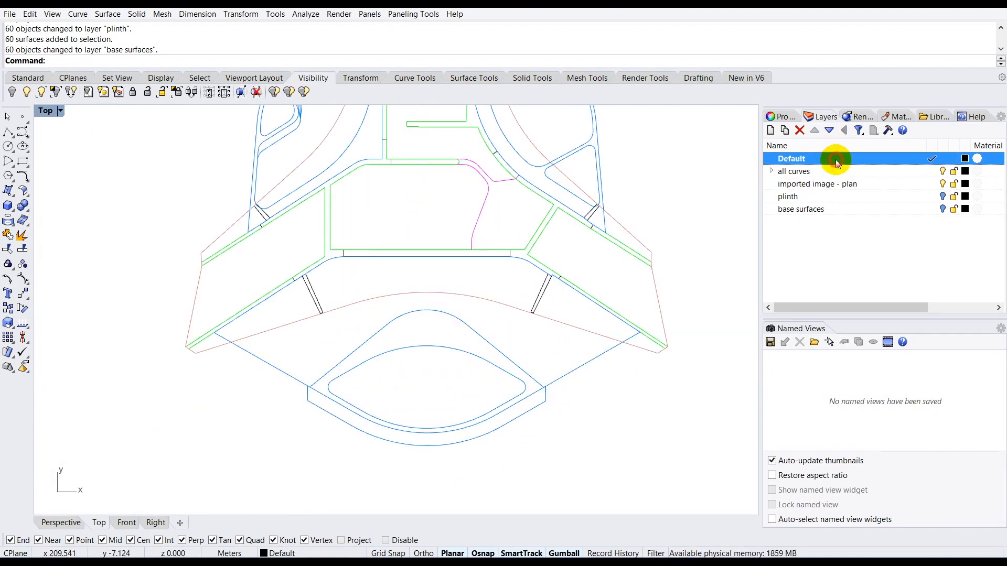
click(7, 131)
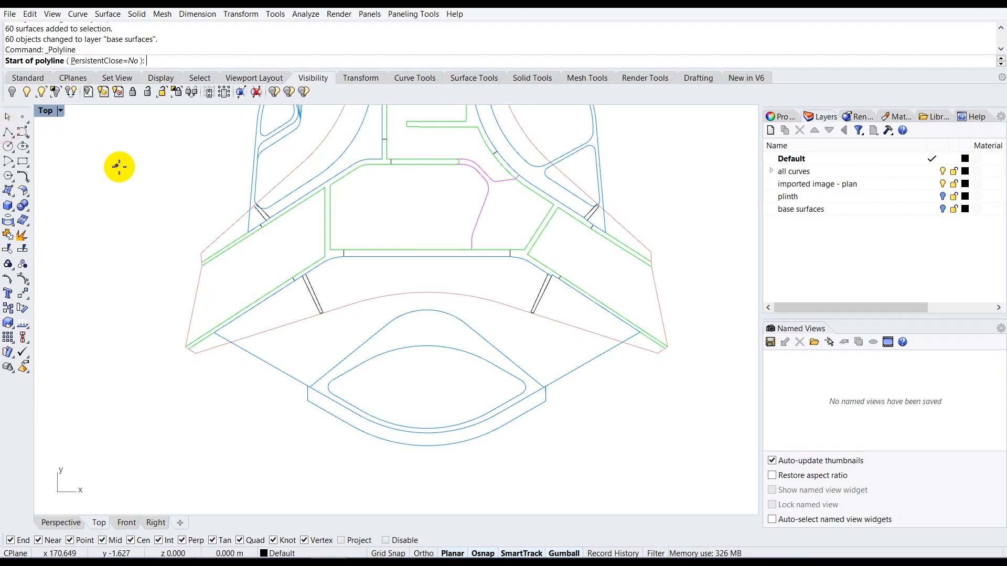
scroll(118, 183, up, 2)
scroll(132, 299, down, 2)
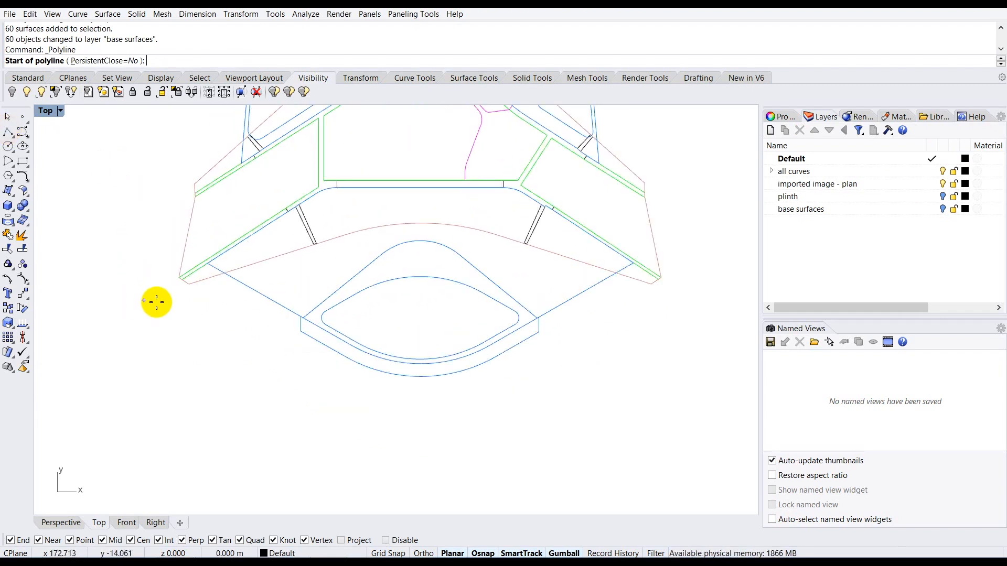
scroll(159, 301, up, 2)
scroll(192, 276, up, 3)
scroll(192, 276, up, 3)
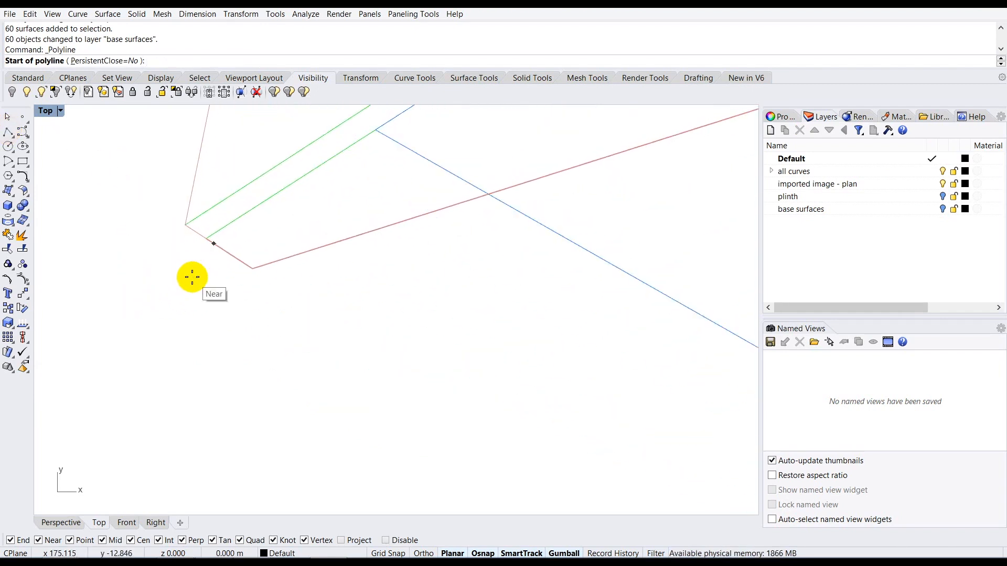
click(210, 221)
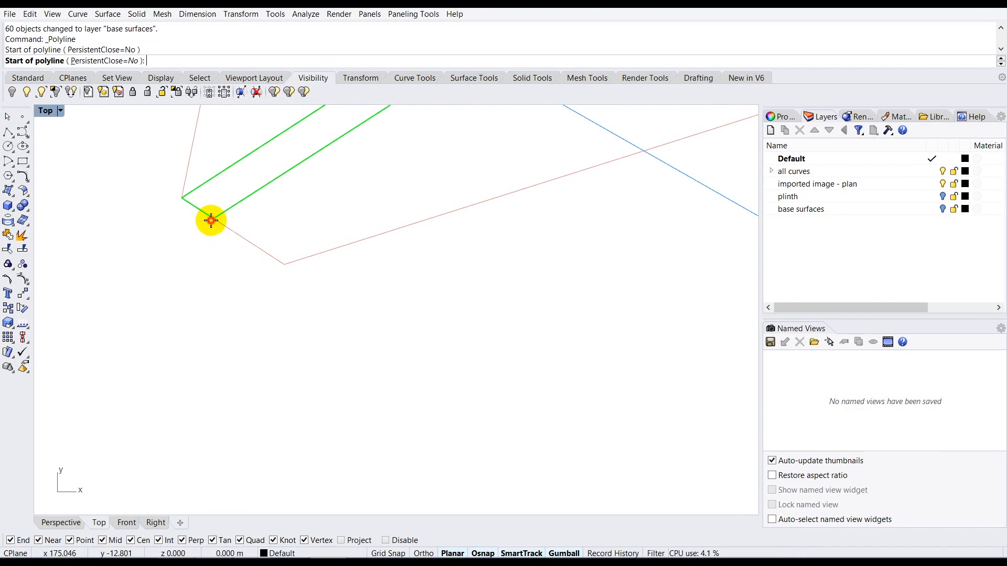
scroll(148, 291, down, 4)
scroll(158, 288, down, 4)
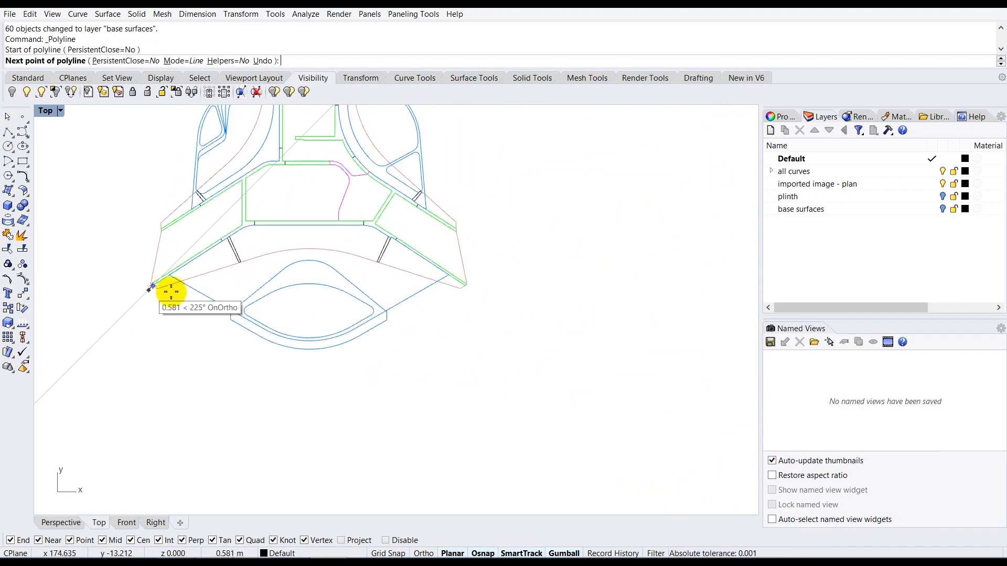
scroll(465, 287, up, 8)
scroll(466, 287, up, 2)
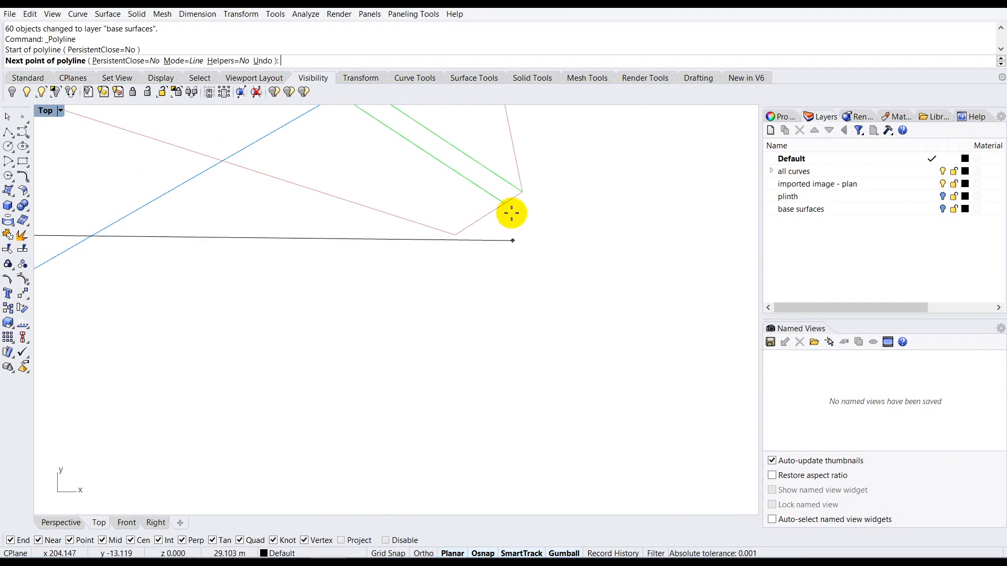
click(505, 204)
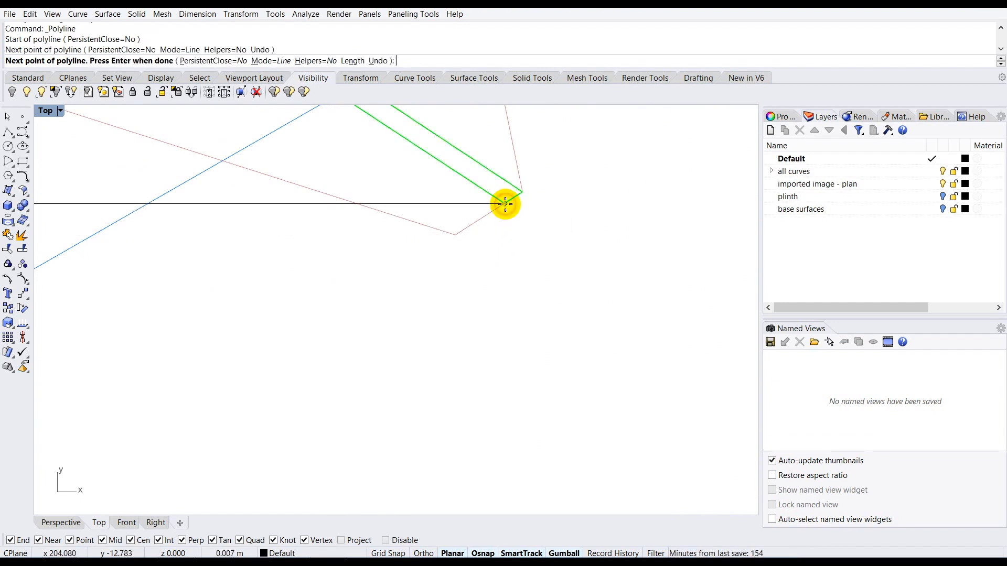
key(Return)
Step: Draw a straight polyline from the outer end of the left upper wing wall to the top-left corner of the narrow rear wing
scroll(513, 243, down, 5)
scroll(512, 243, down, 3)
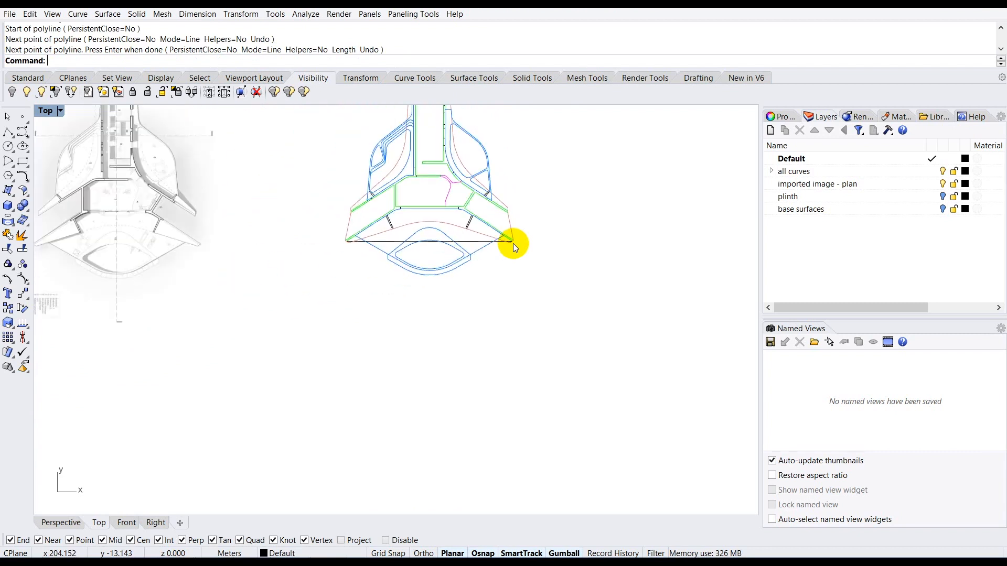
scroll(479, 168, up, 3)
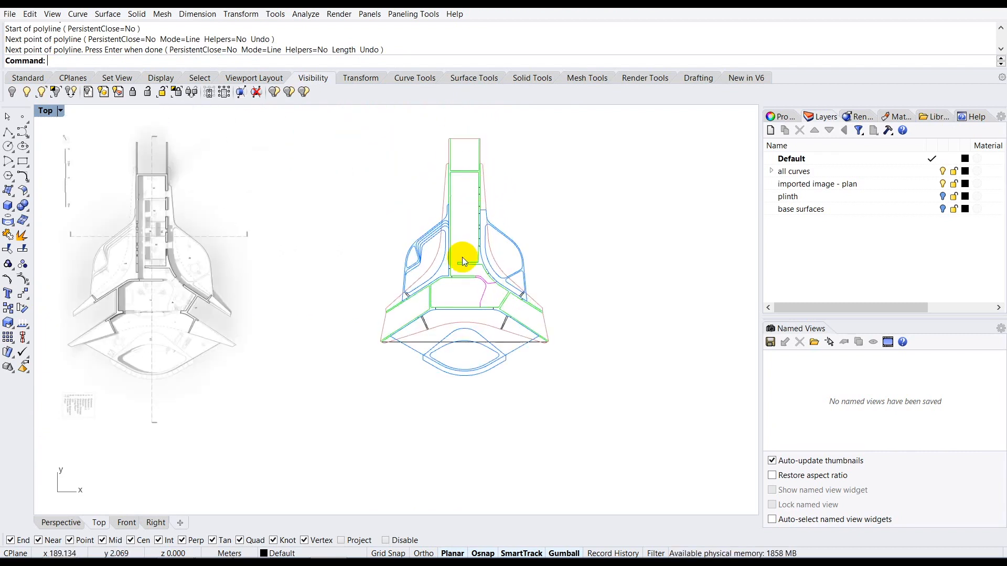
scroll(436, 195, up, 2)
click(5, 131)
click(6, 131)
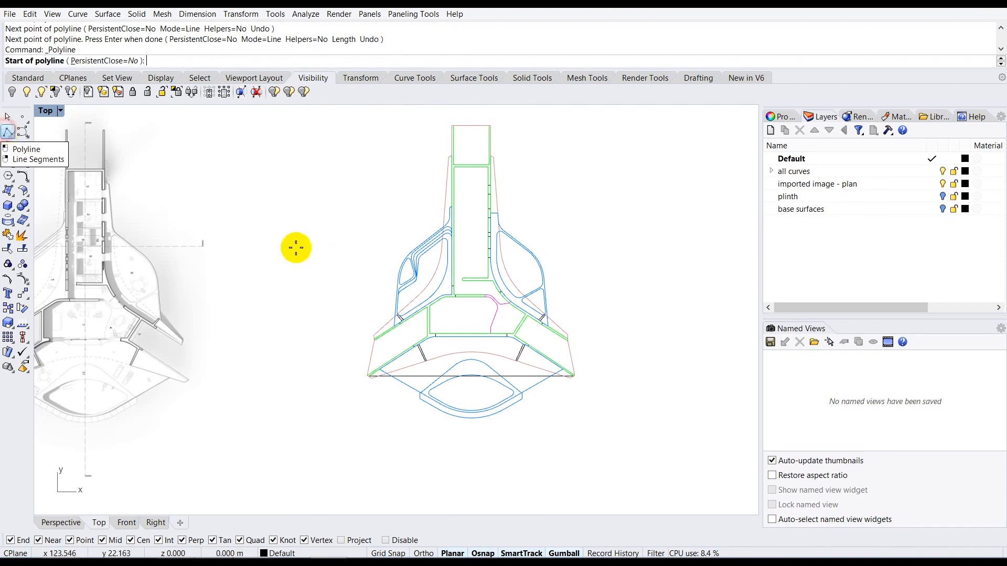
scroll(372, 341, up, 1)
scroll(371, 341, up, 5)
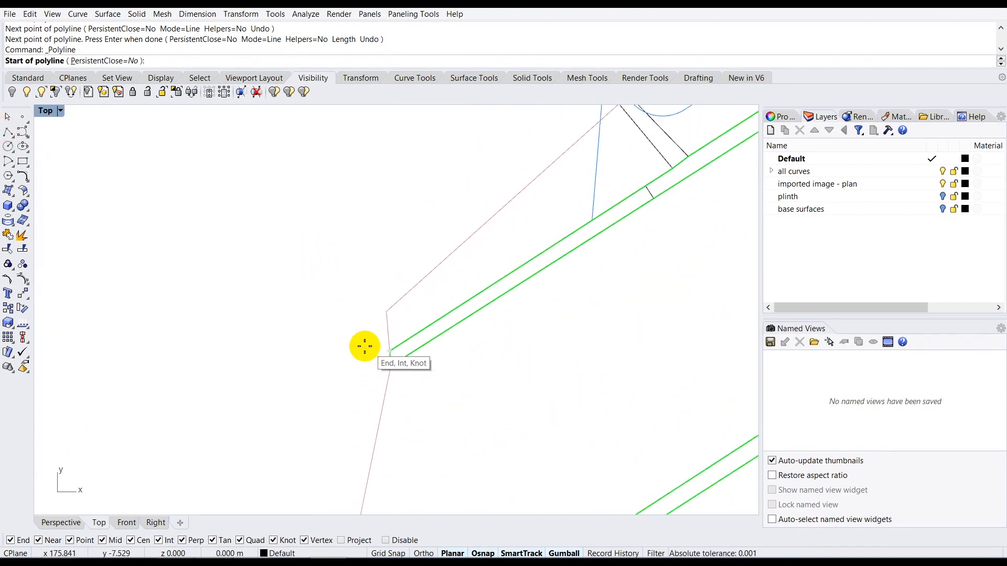
click(389, 350)
scroll(313, 398, down, 6)
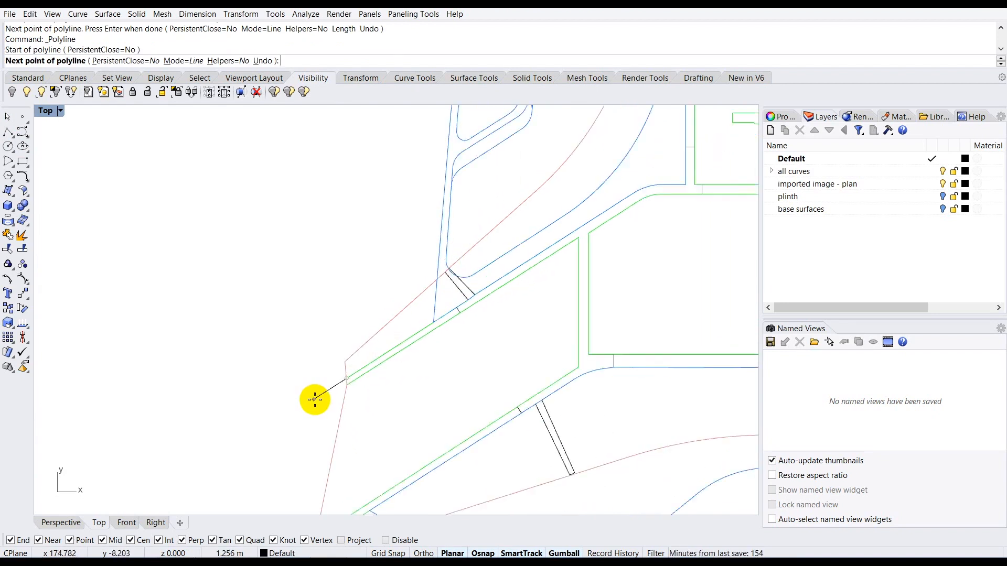
scroll(369, 260, up, 6)
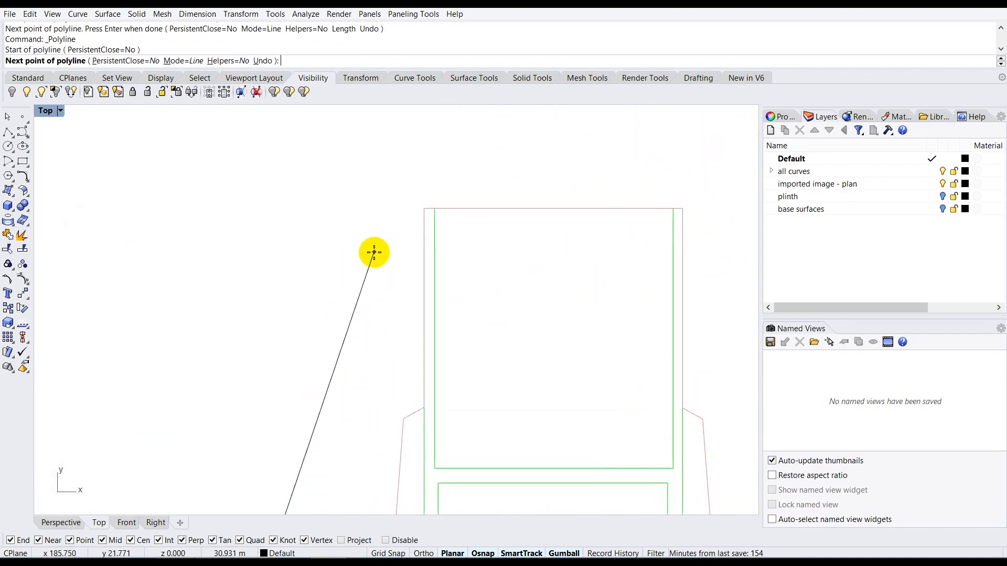
click(420, 206)
key(Return)
Step: Draw a matching polyline from the rear wing's top-right corner to the outer end of the right upper wing wall
scroll(354, 192, down, 3)
scroll(442, 189, up, 5)
key(Return)
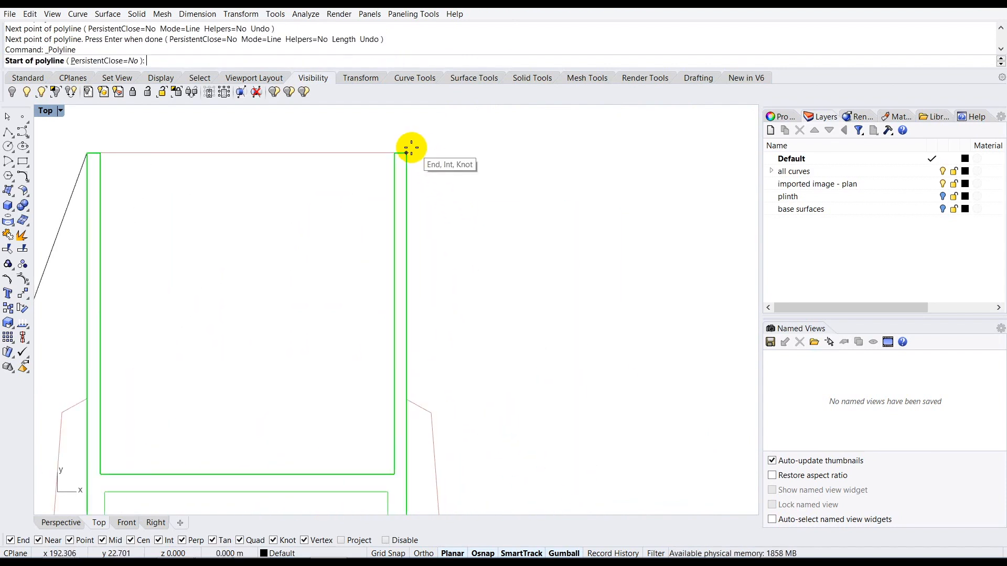
click(411, 147)
scroll(412, 147, down, 6)
scroll(519, 408, up, 6)
scroll(446, 393, down, 1)
click(433, 391)
key(Return)
Step: Create a new layer named construction geometry
scroll(459, 347, down, 3)
scroll(460, 342, down, 3)
scroll(427, 325, down, 1)
scroll(341, 277, up, 1)
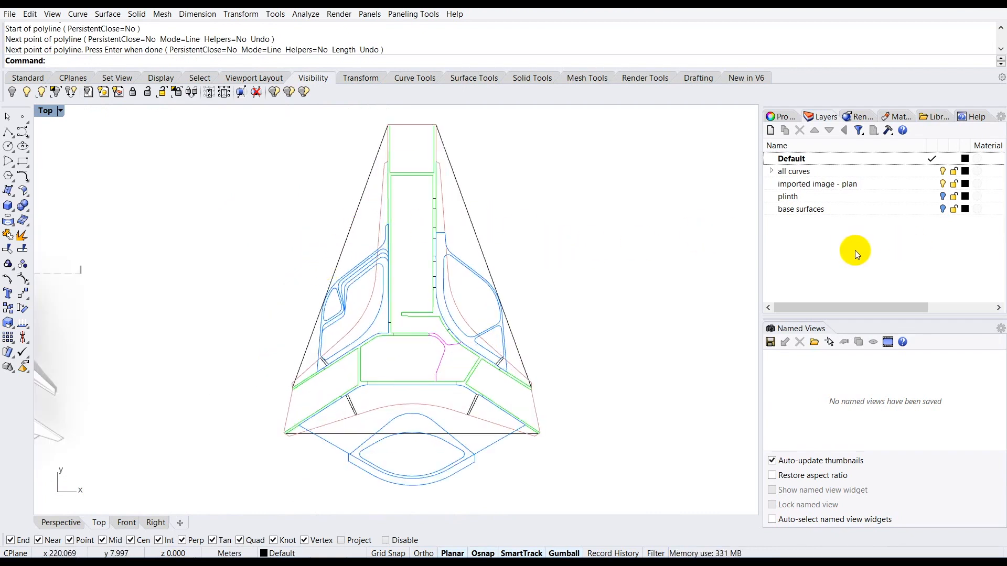
click(770, 130)
text(co)
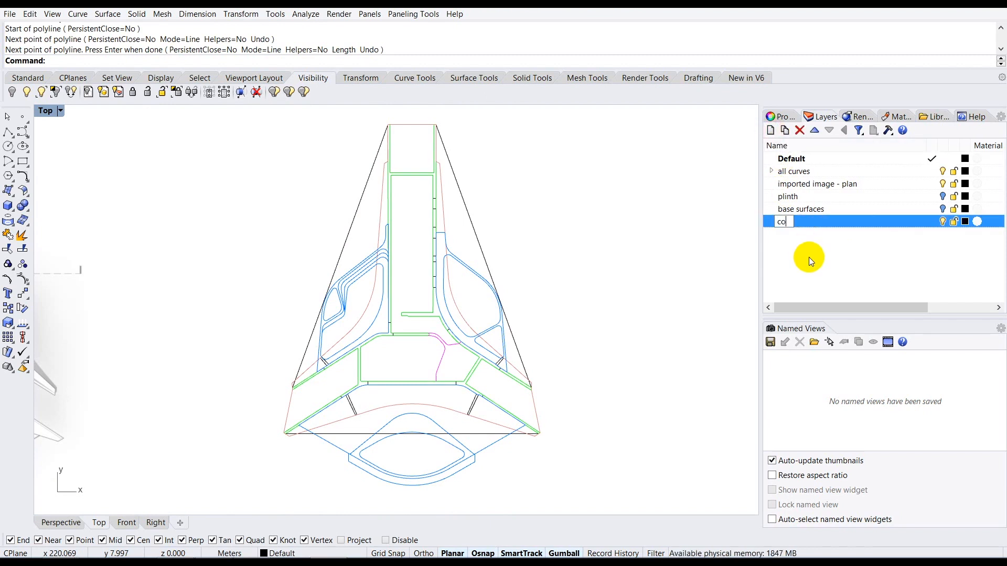
text(nstructio)
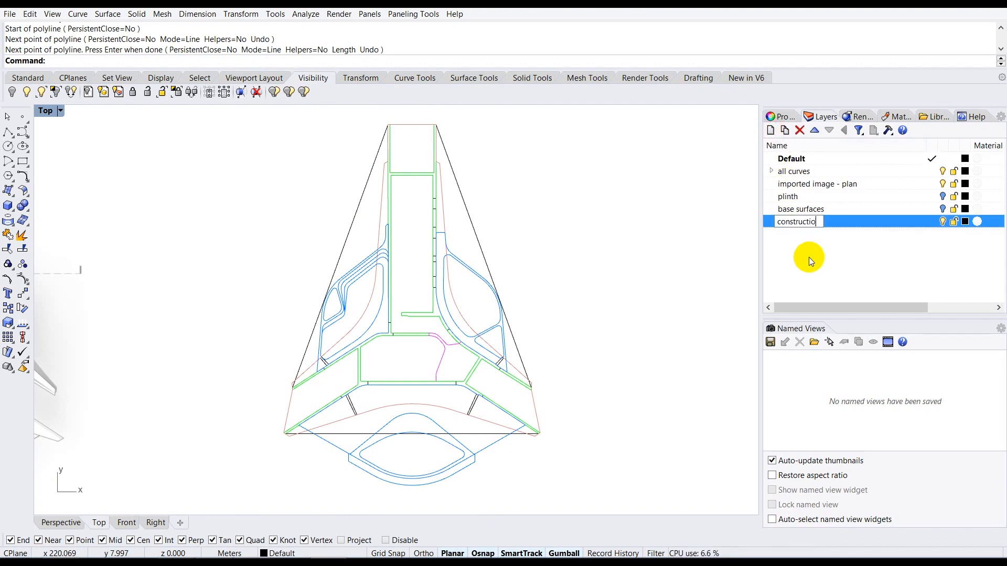
text(n geometry)
key(Return)
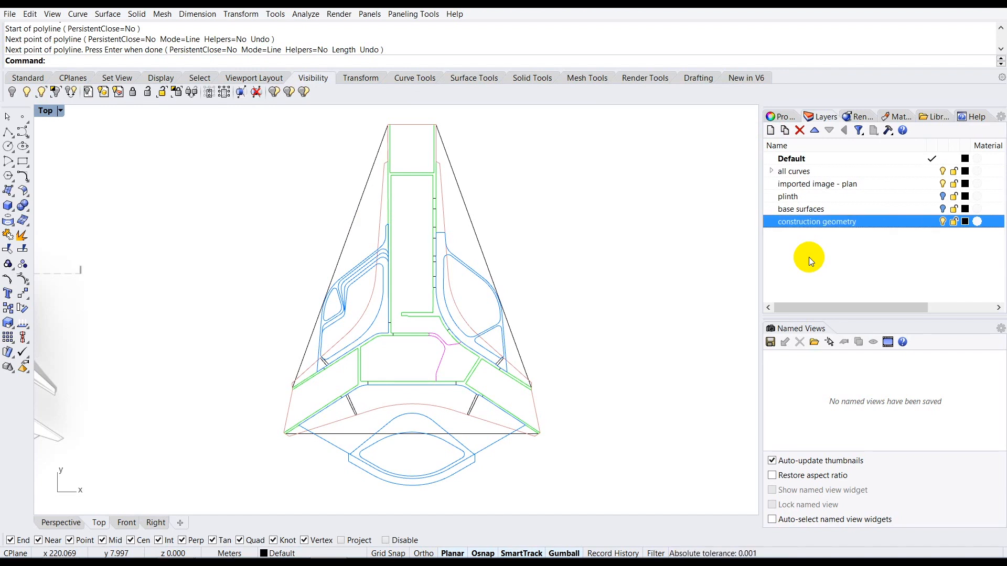
Step: Select the three straight lines around the plan, move them to the construction geometry layer and deselect them
click(470, 187)
click(458, 193)
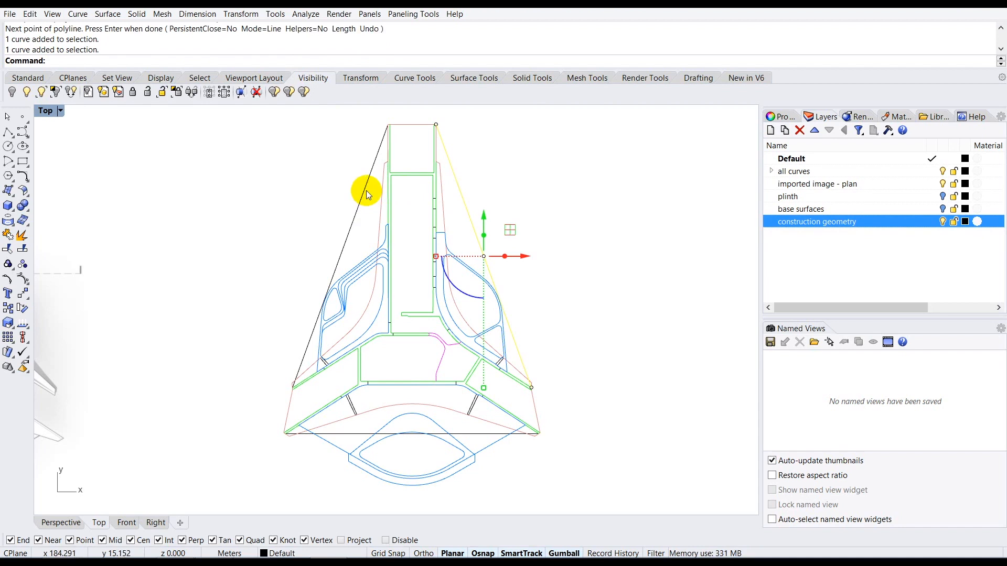
click(367, 195)
shift+click(487, 433)
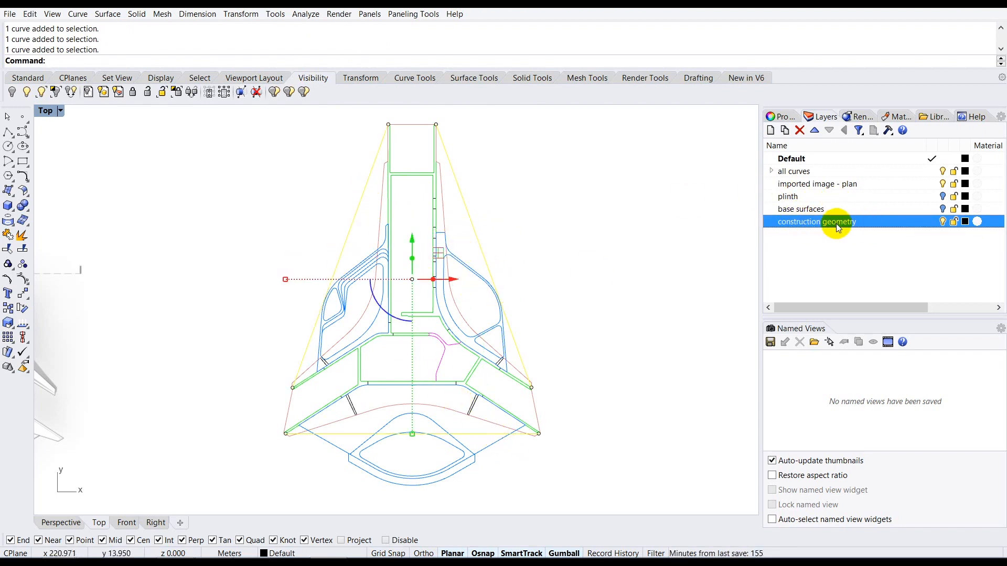
right_click(866, 226)
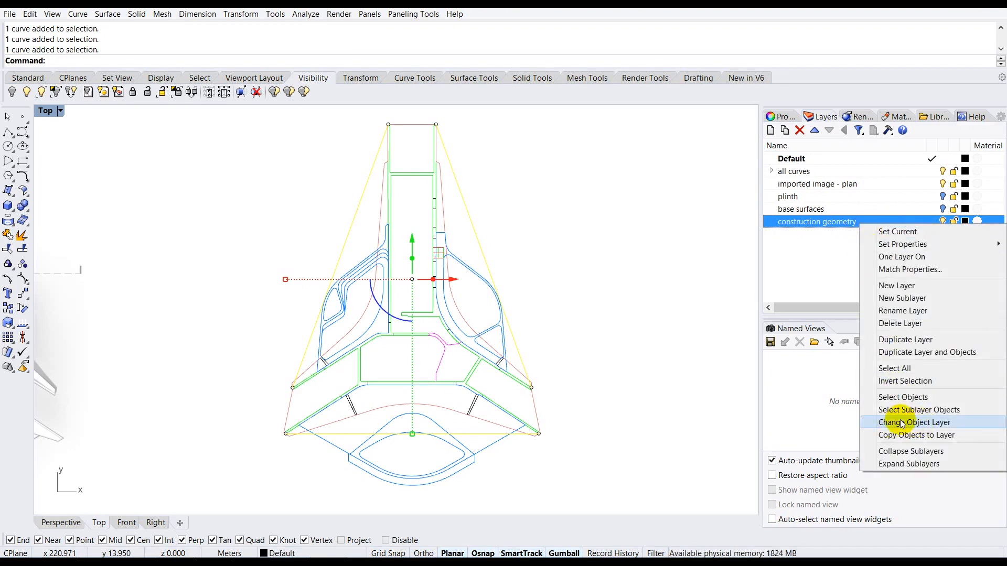
click(925, 424)
click(564, 304)
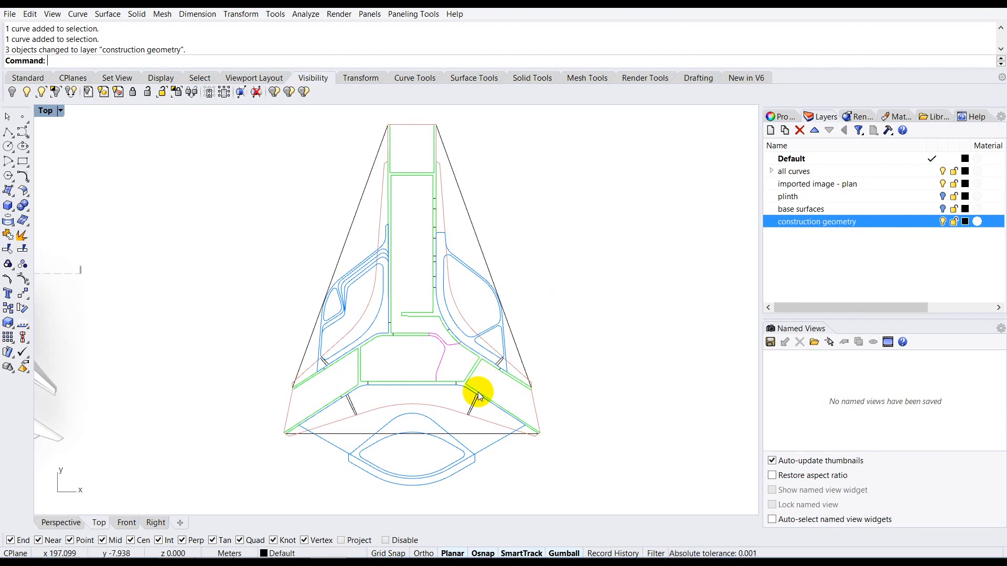
Step: Examine how the three construction lines relate to the amenity curves, wing walls and external outline
scroll(480, 397, down, 3)
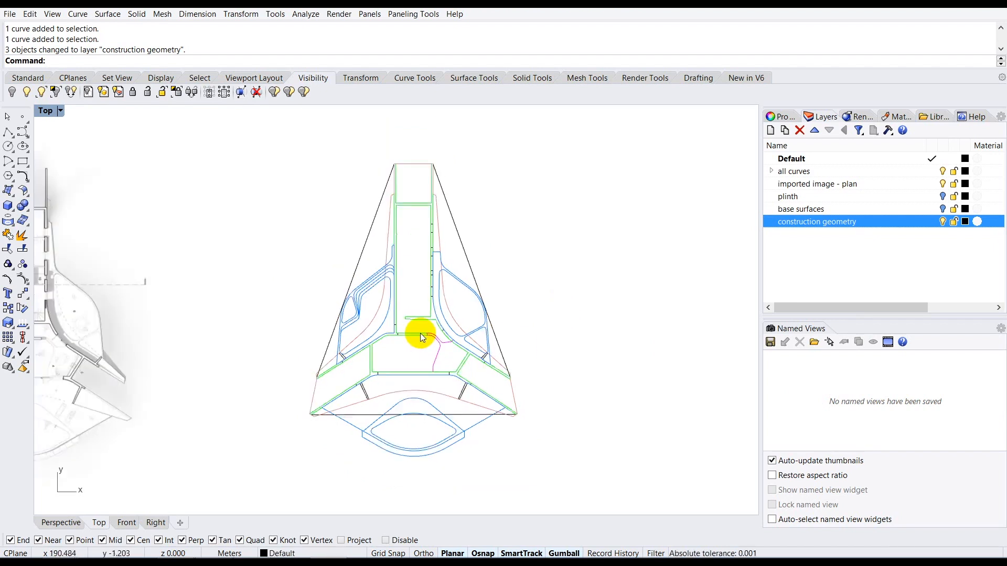
scroll(406, 442, up, 4)
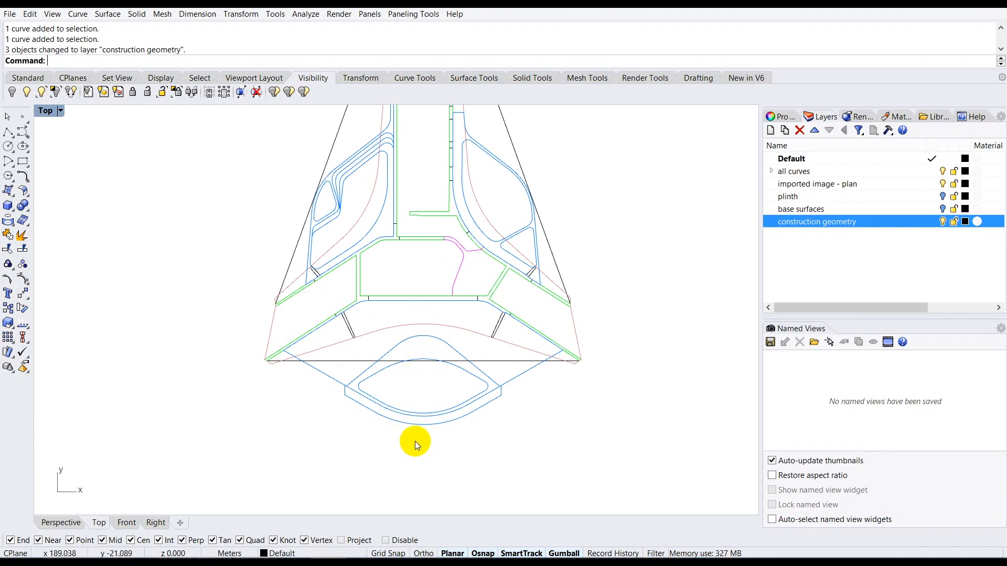
scroll(338, 215, up, 4)
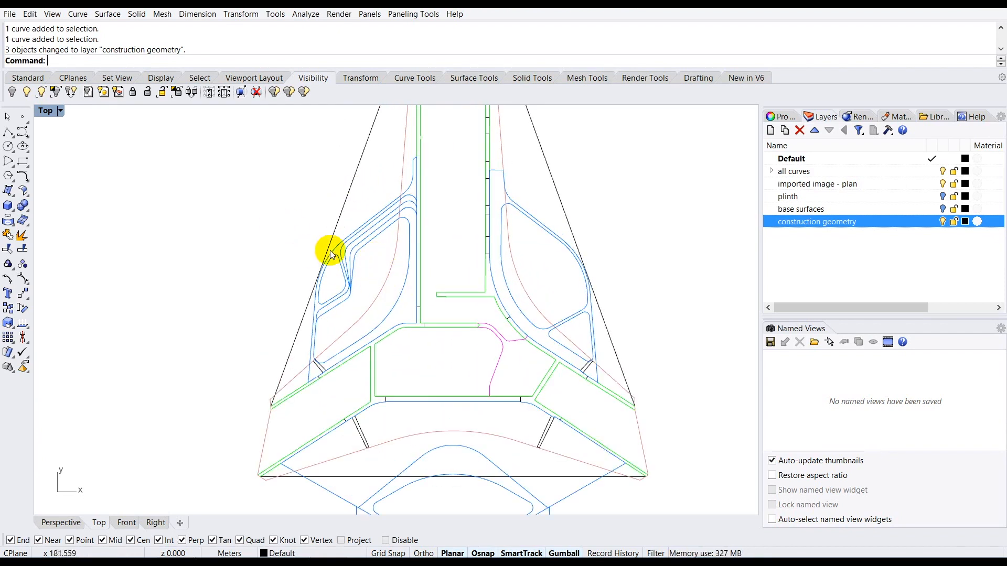
scroll(426, 278, down, 4)
scroll(424, 281, up, 5)
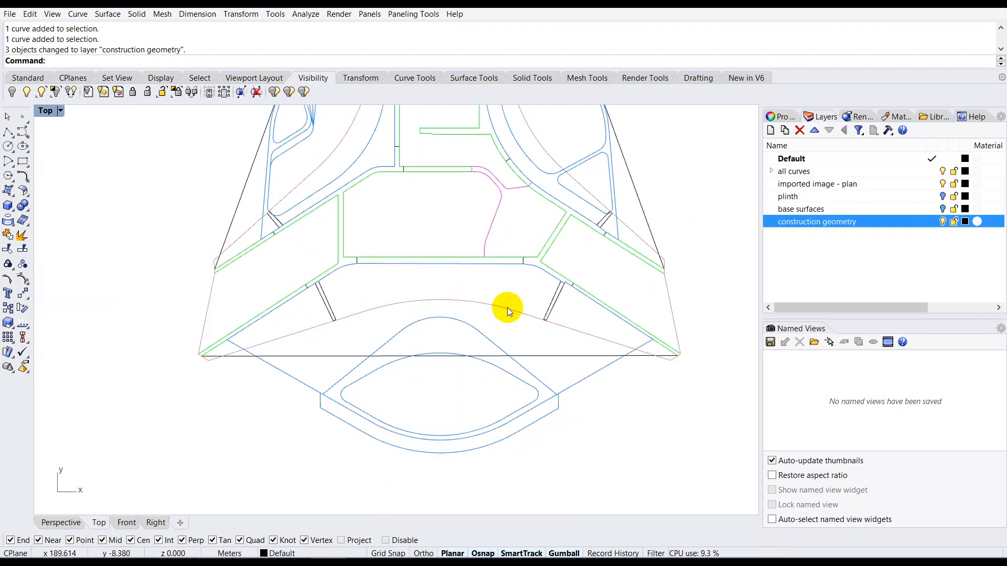
scroll(508, 309, up, 1)
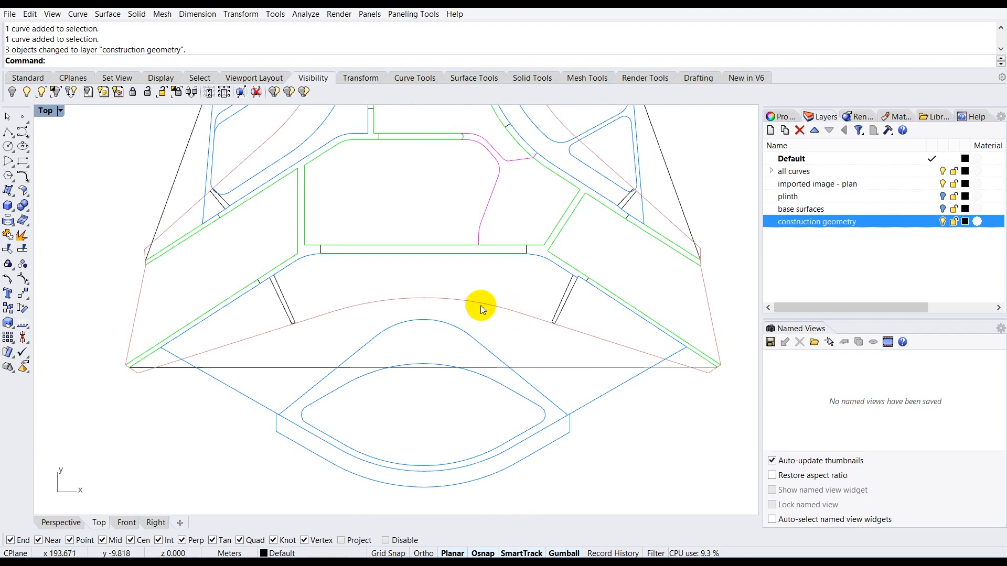
scroll(473, 303, down, 2)
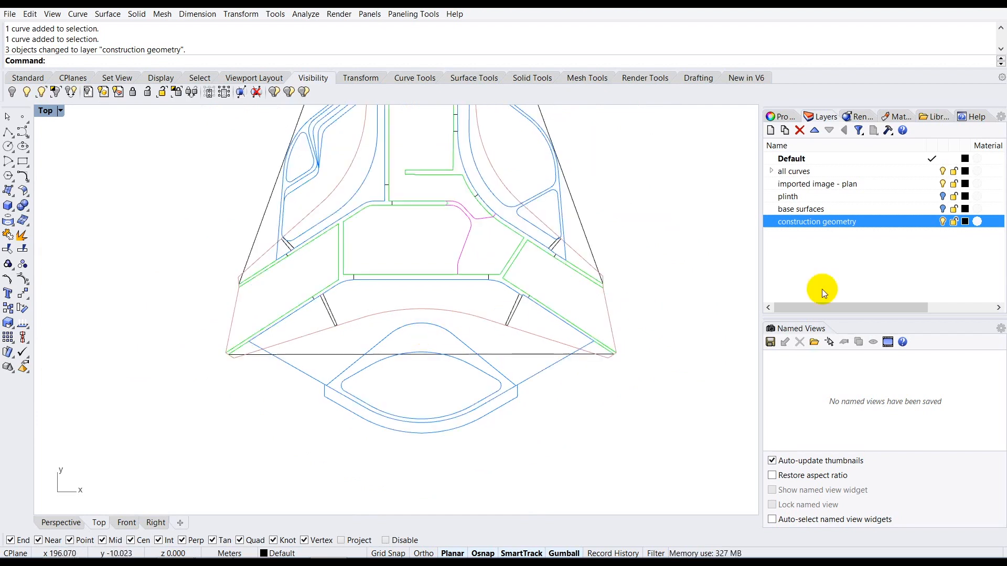
Step: Expand the all curves sublayers and briefly hide the external layer to check the plan without its outline
click(771, 171)
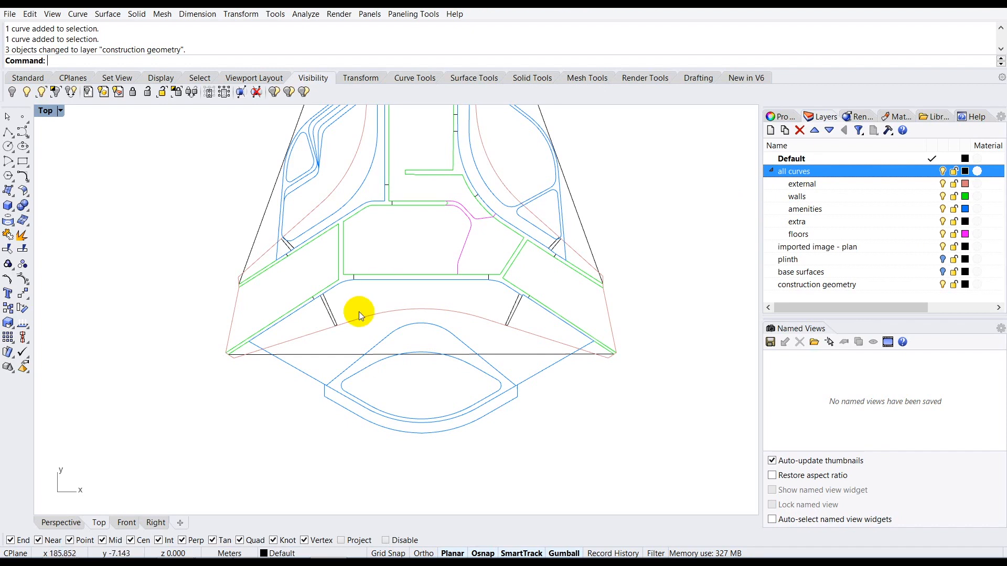
click(376, 313)
click(225, 402)
click(943, 183)
scroll(359, 436, down, 4)
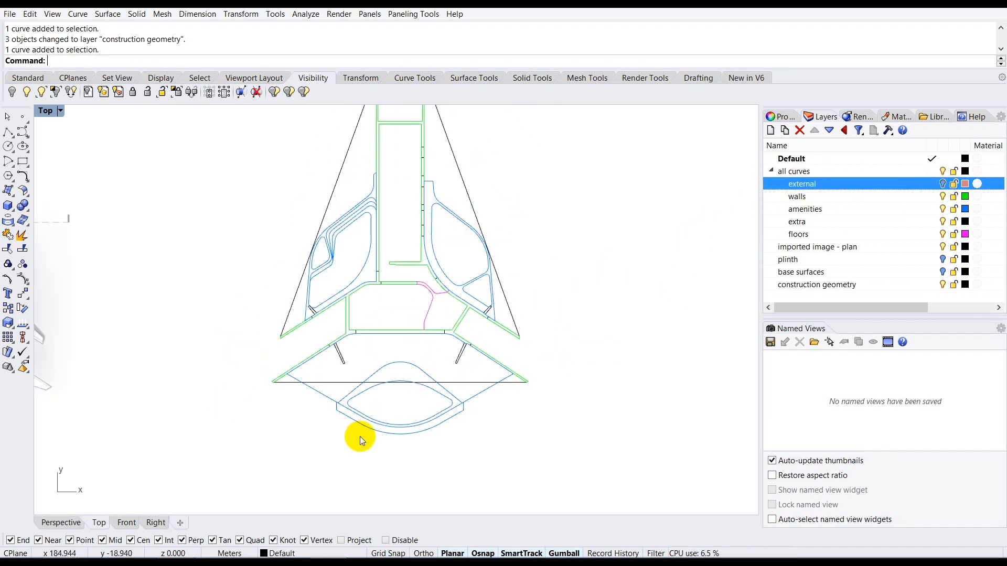
scroll(360, 436, down, 2)
scroll(367, 311, up, 2)
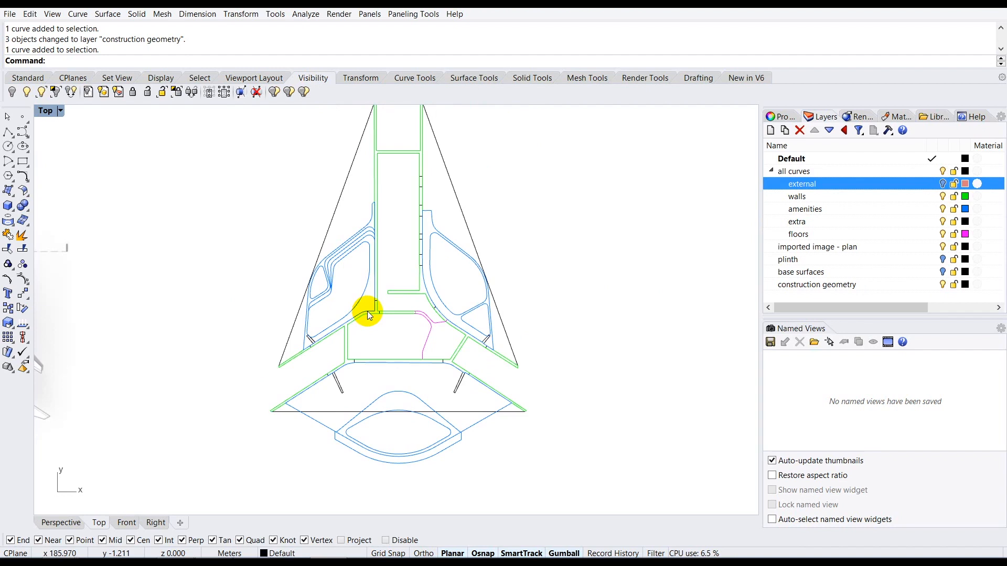
click(942, 184)
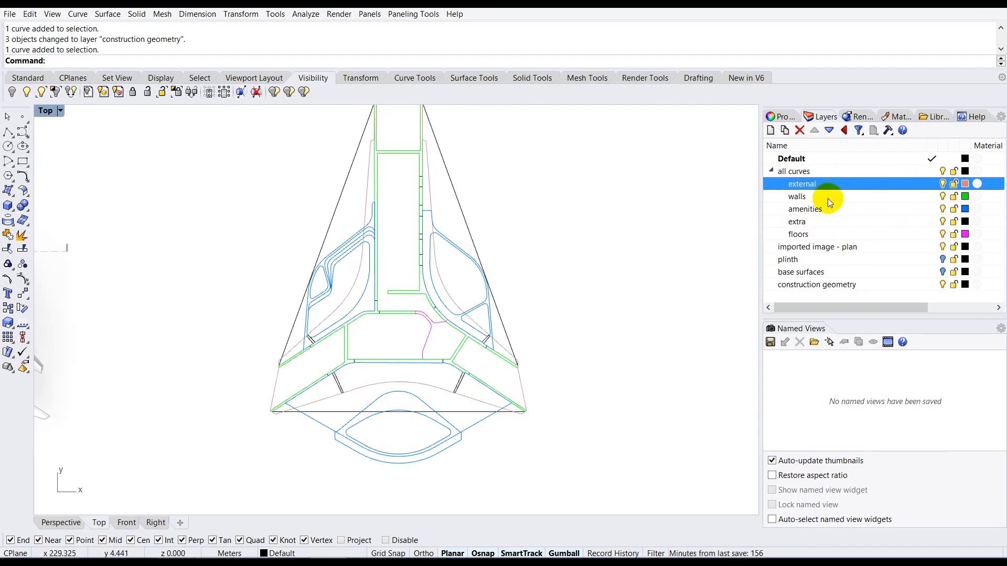
Step: Hide the walls, amenities, extra and floors layers, leaving the external outline and construction lines displayed
click(942, 197)
click(943, 209)
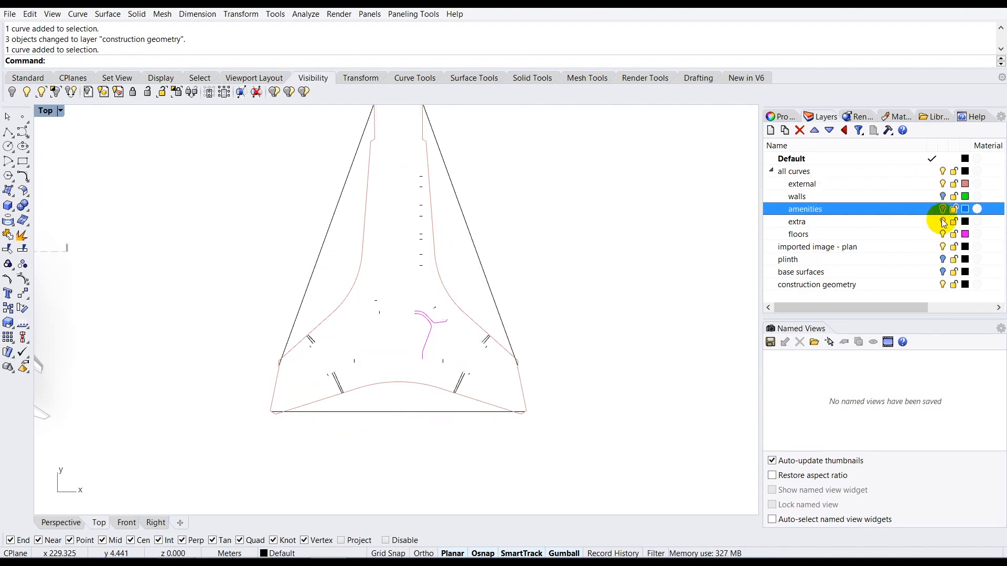
click(943, 222)
click(943, 235)
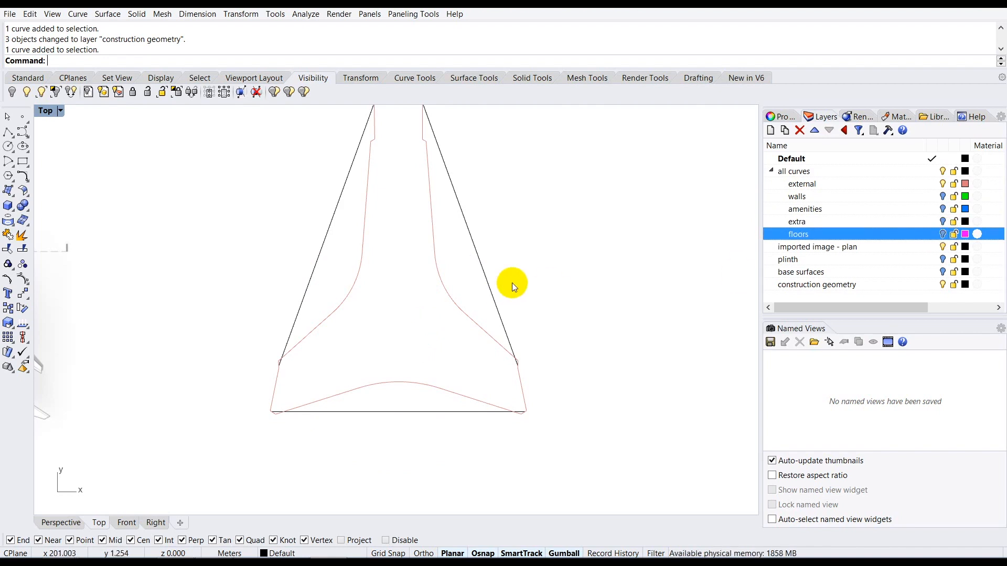
Step: Examine the curved edge at the wide end of the external outline against the straight construction line beside it
scroll(507, 310, down, 4)
scroll(443, 391, up, 4)
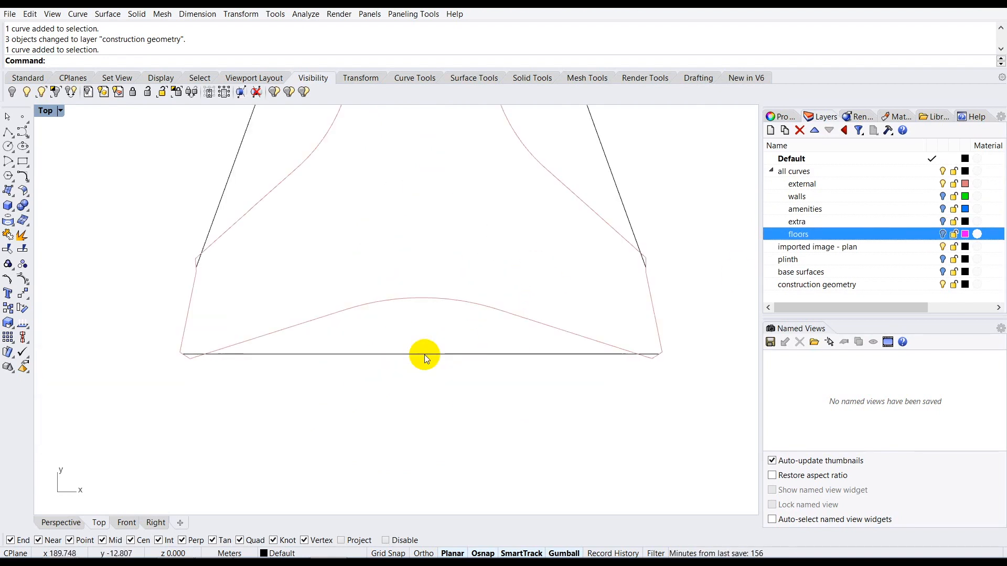
click(417, 301)
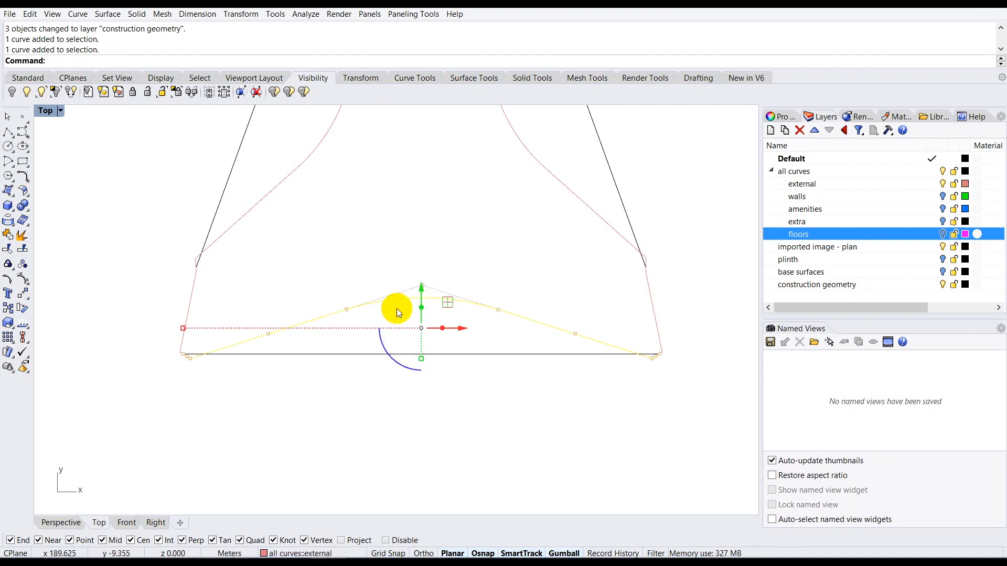
click(438, 251)
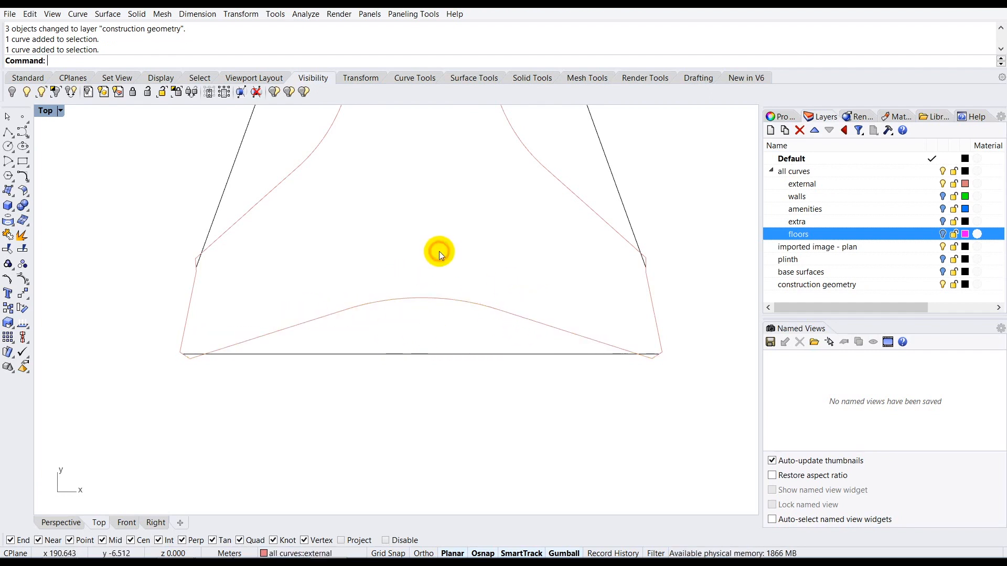
click(424, 352)
click(445, 388)
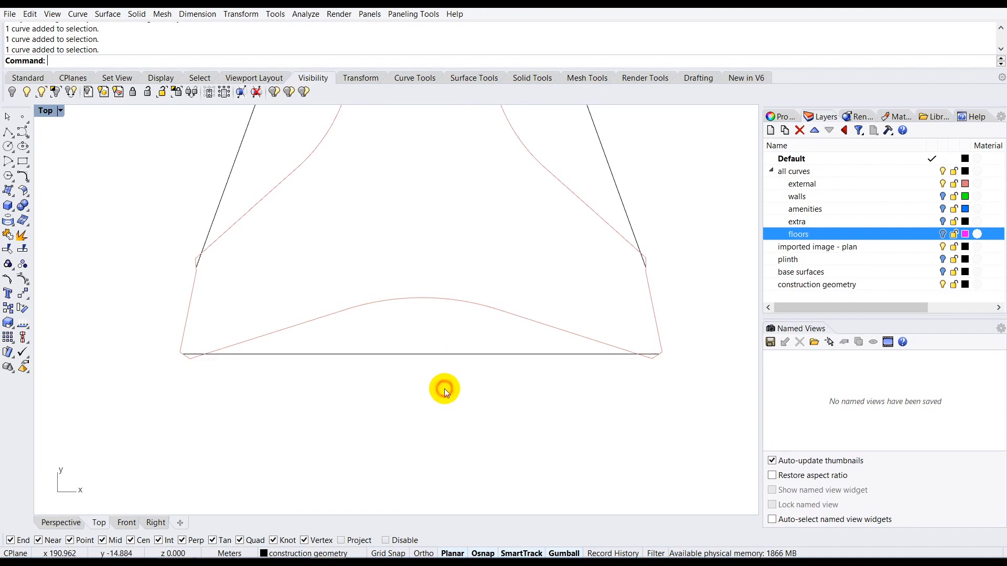
scroll(464, 308, up, 1)
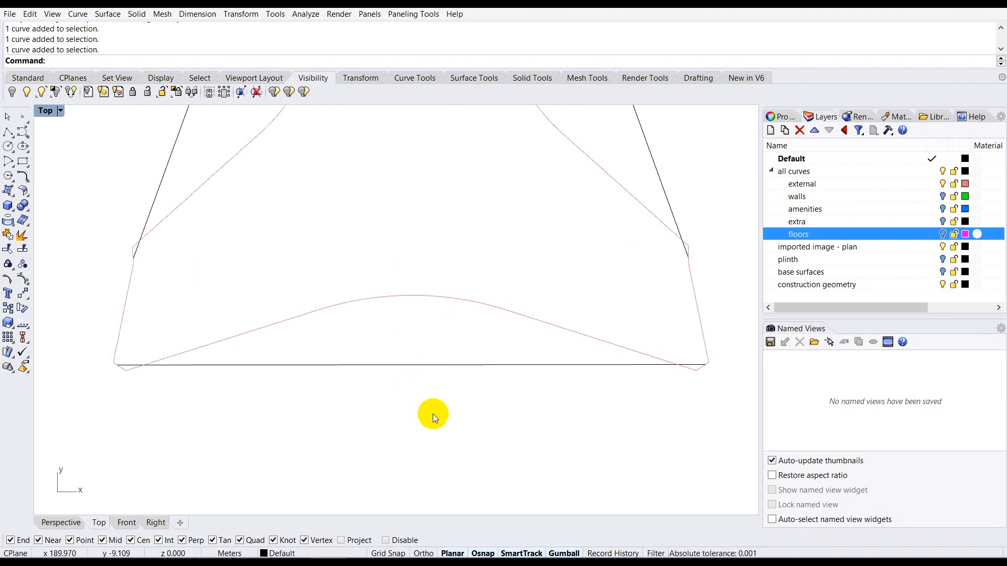
Step: With Ortho on, draw a polyline about 9 m straight down from the midpoint of the wide end's curved edge across the construction line
click(9, 133)
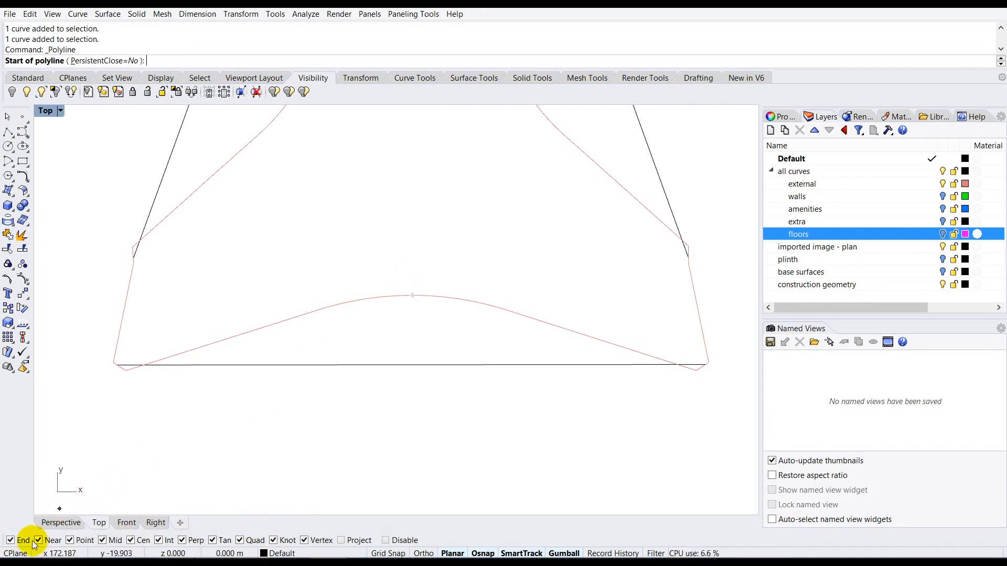
scroll(434, 303, up, 3)
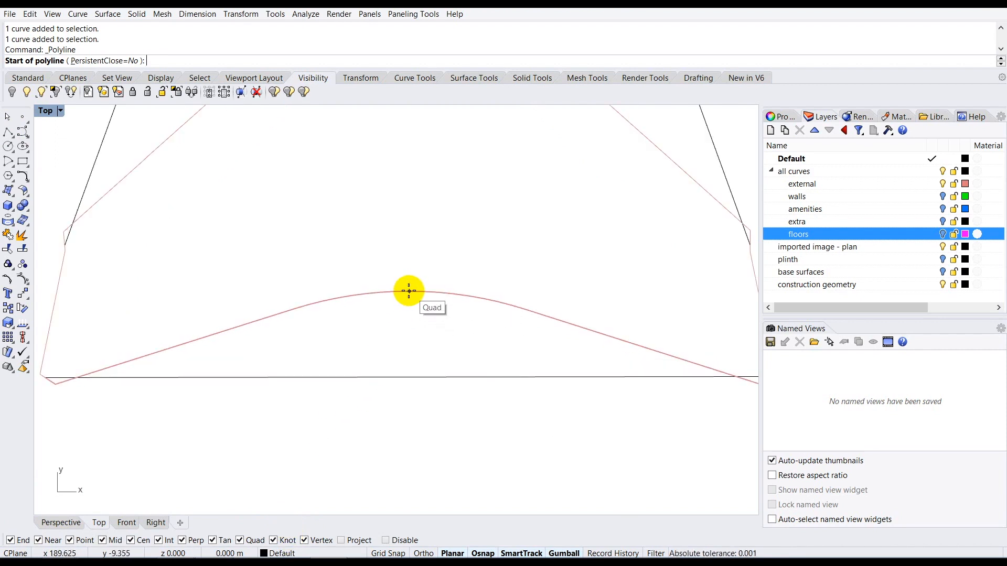
scroll(409, 291, down, 1)
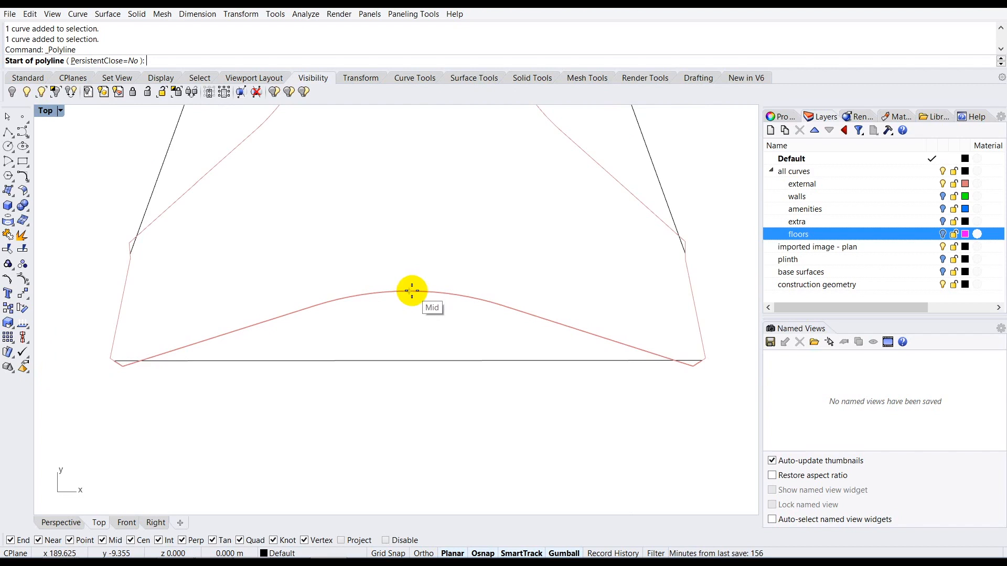
click(410, 291)
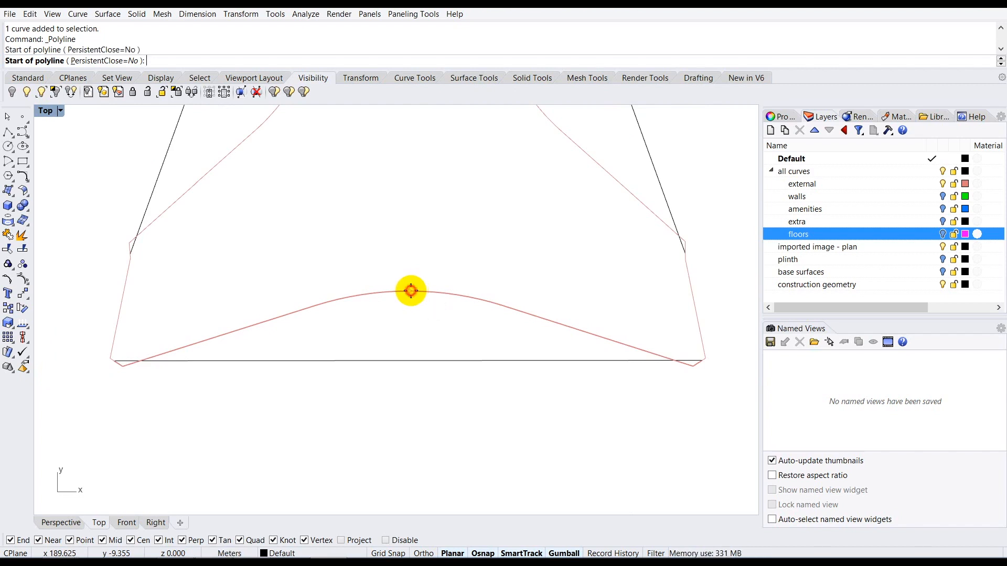
click(430, 553)
scroll(421, 373, down, 3)
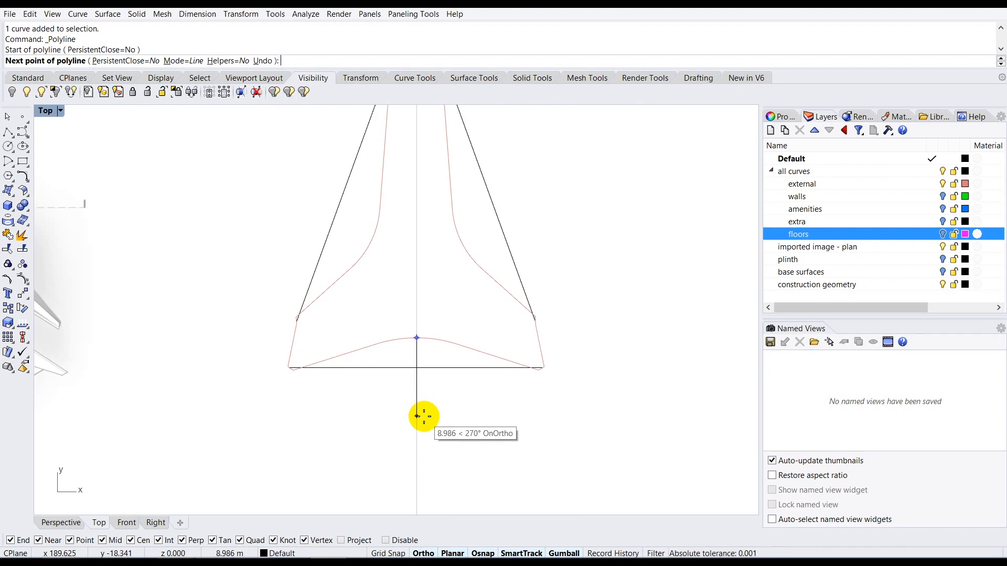
click(424, 417)
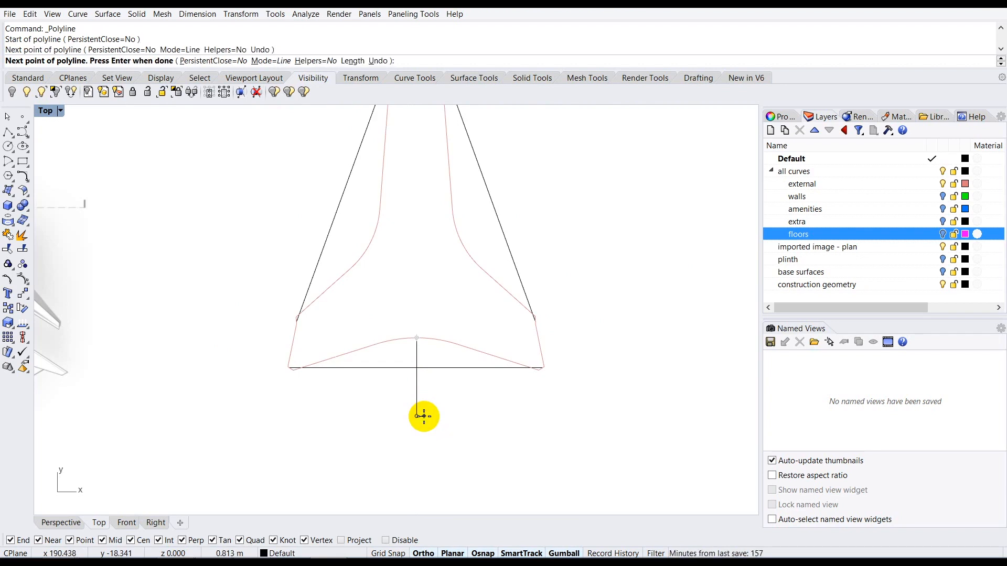
right_click(424, 417)
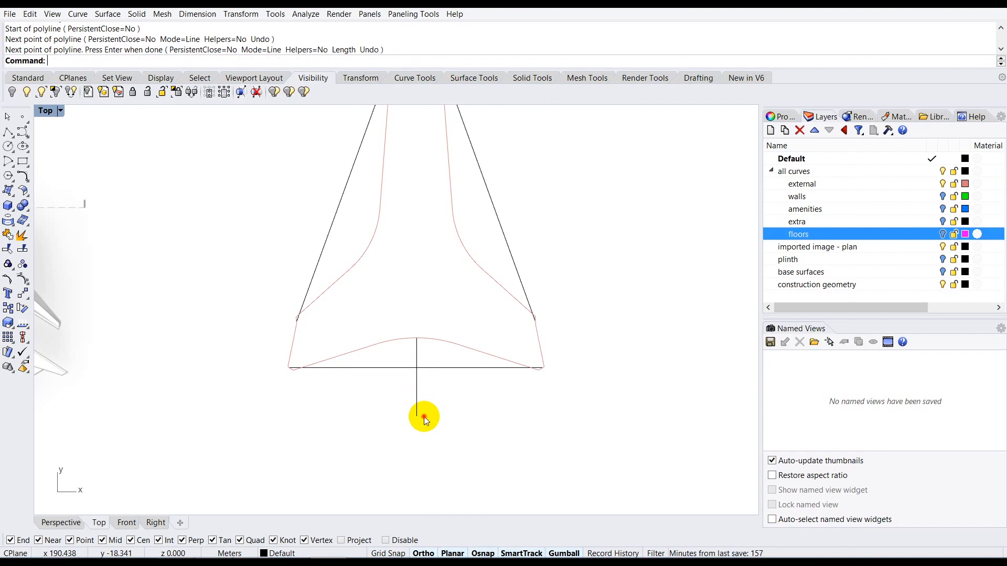
Step: Draw a polyline about 4.9 m long from the left concave bend of the external outline, perpendicular to the left construction line
scroll(420, 415, down, 2)
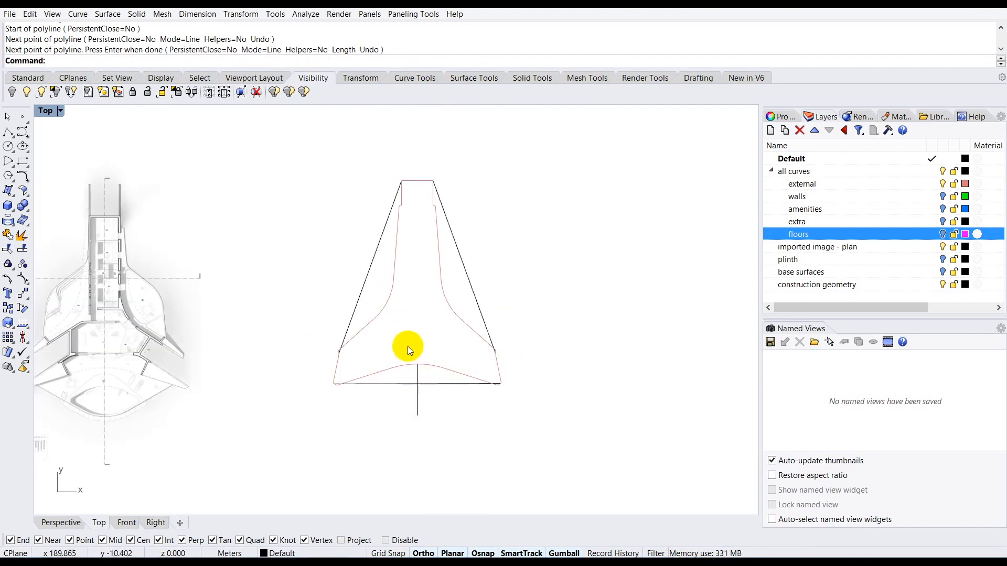
scroll(377, 291, up, 1)
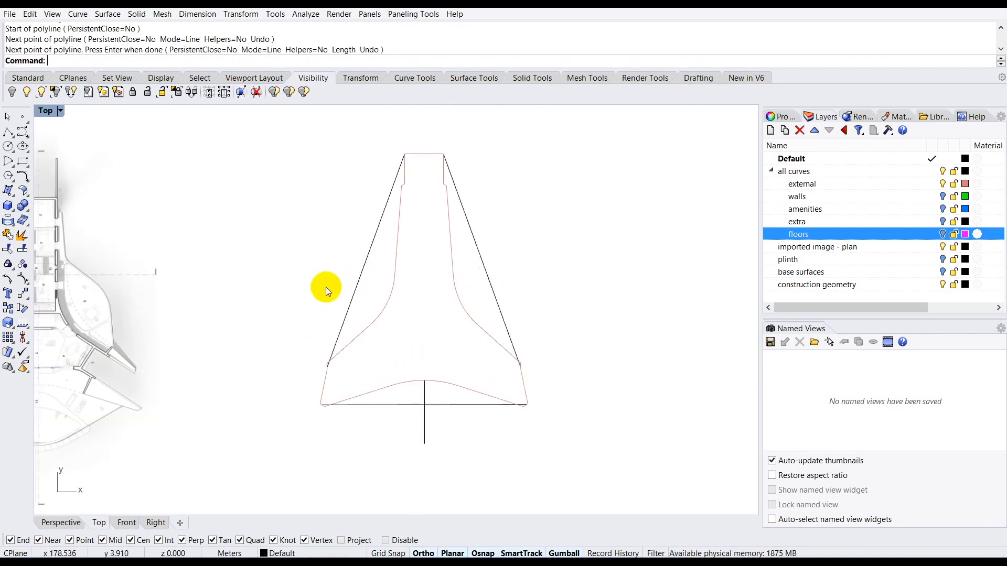
scroll(387, 285, up, 2)
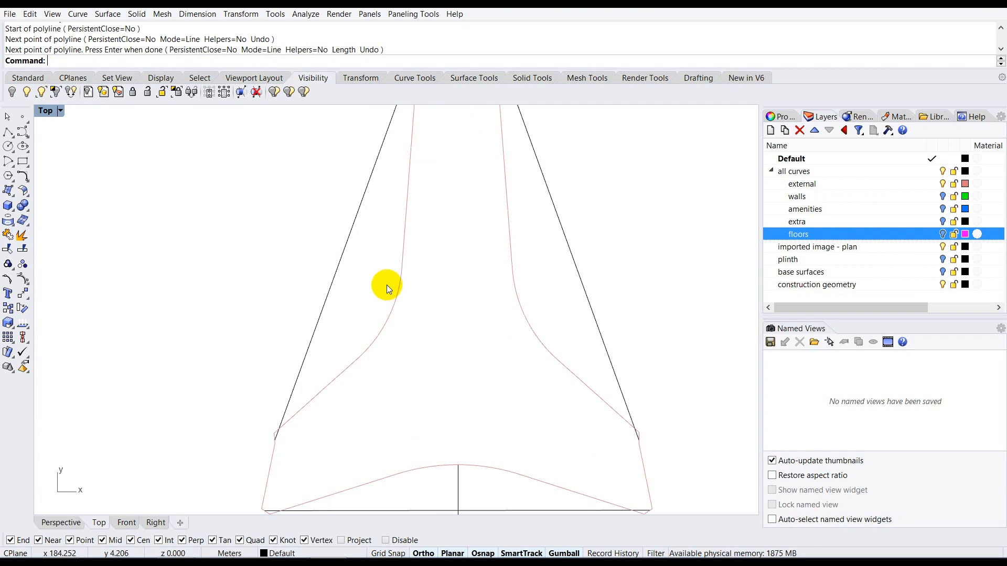
click(8, 134)
scroll(315, 251, up, 1)
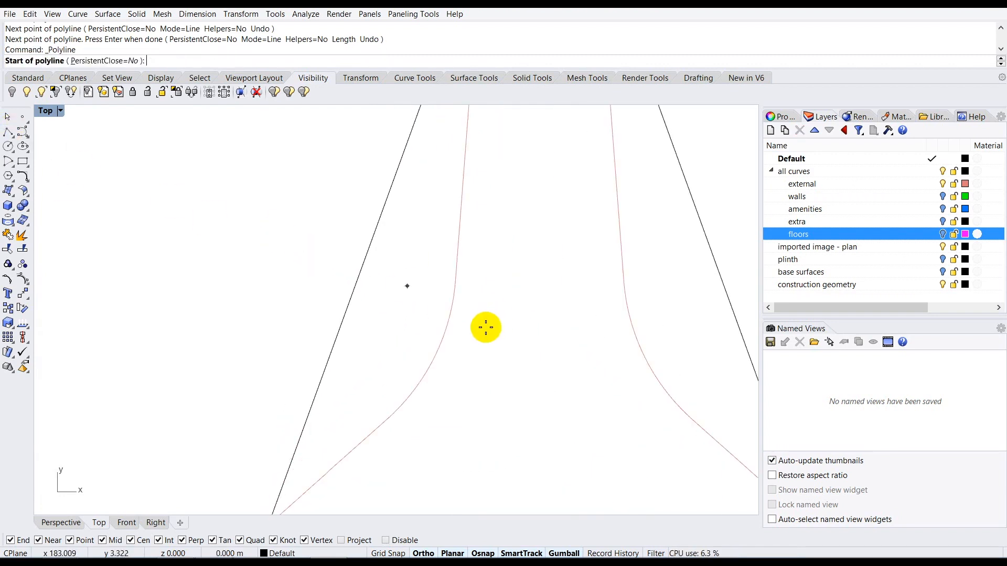
scroll(447, 342, up, 1)
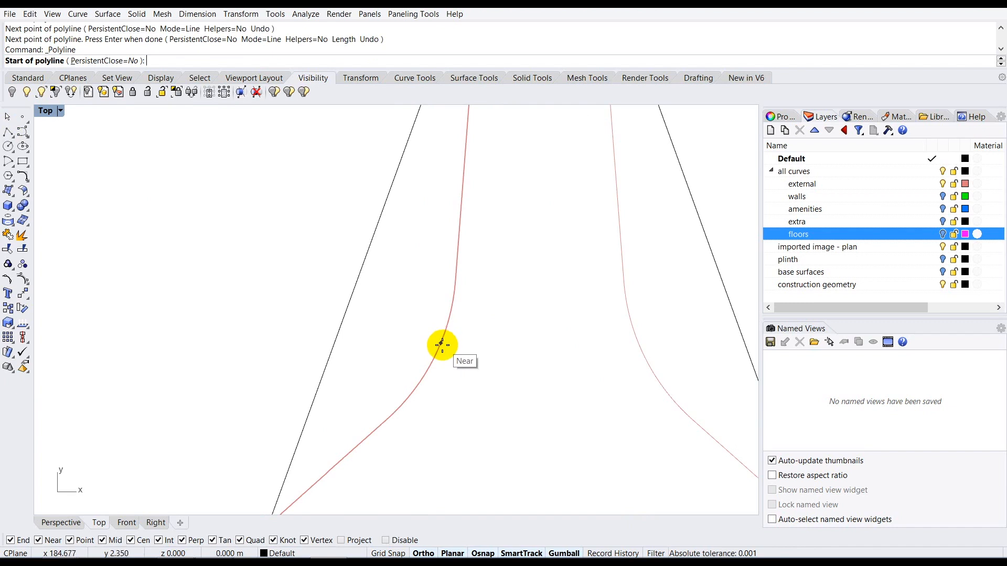
click(435, 352)
scroll(435, 352, down, 1)
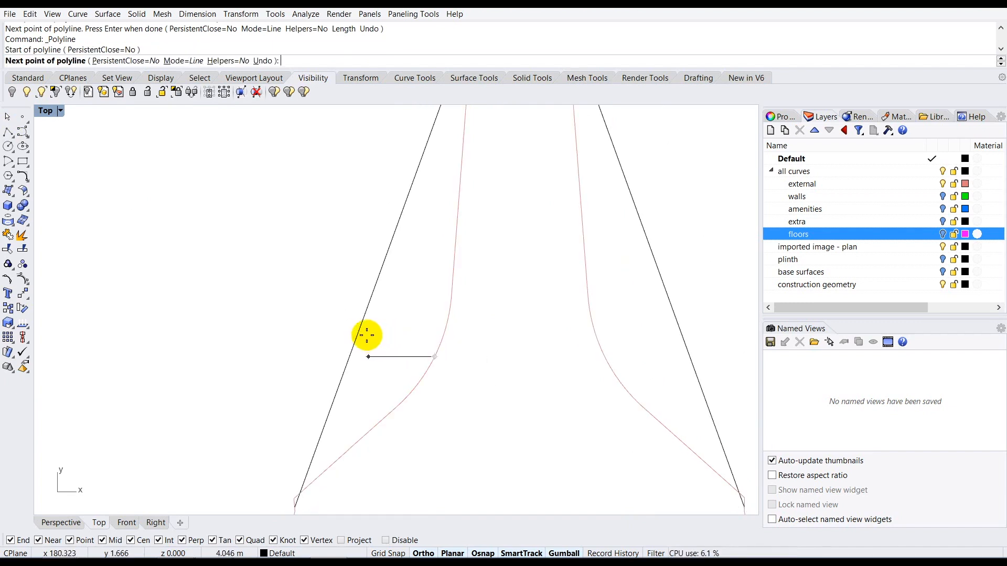
scroll(360, 333, down, 3)
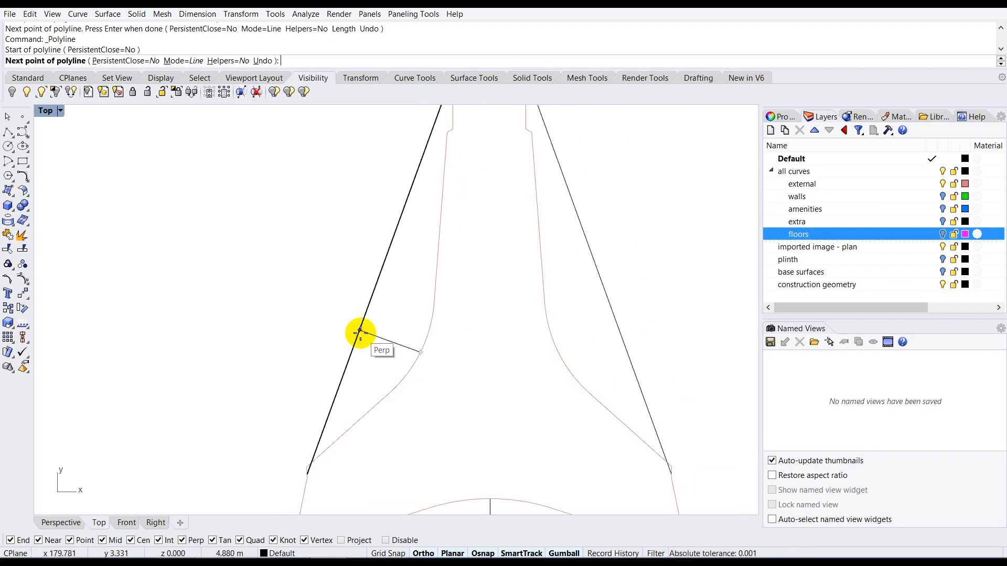
scroll(360, 333, up, 2)
scroll(360, 333, up, 2)
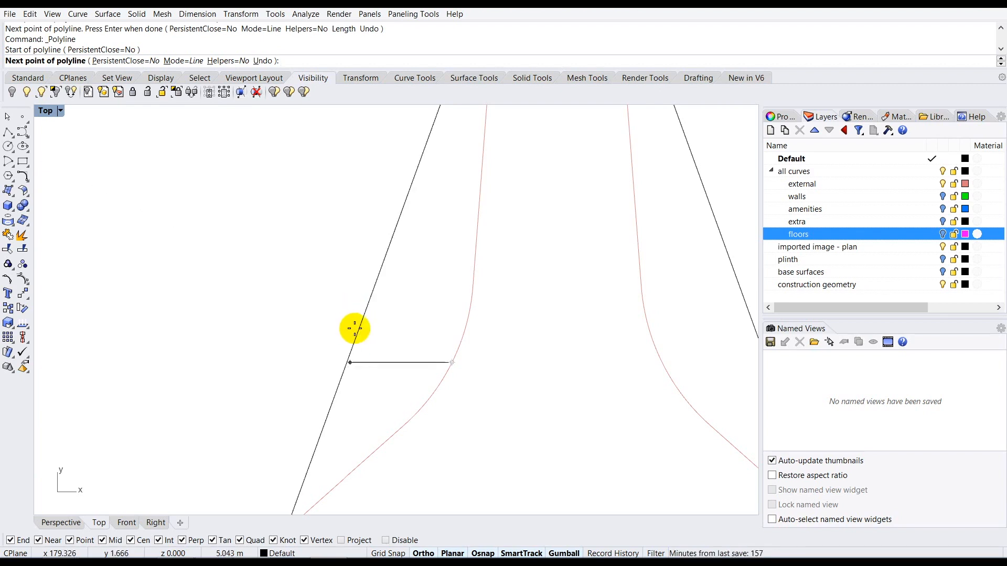
click(357, 326)
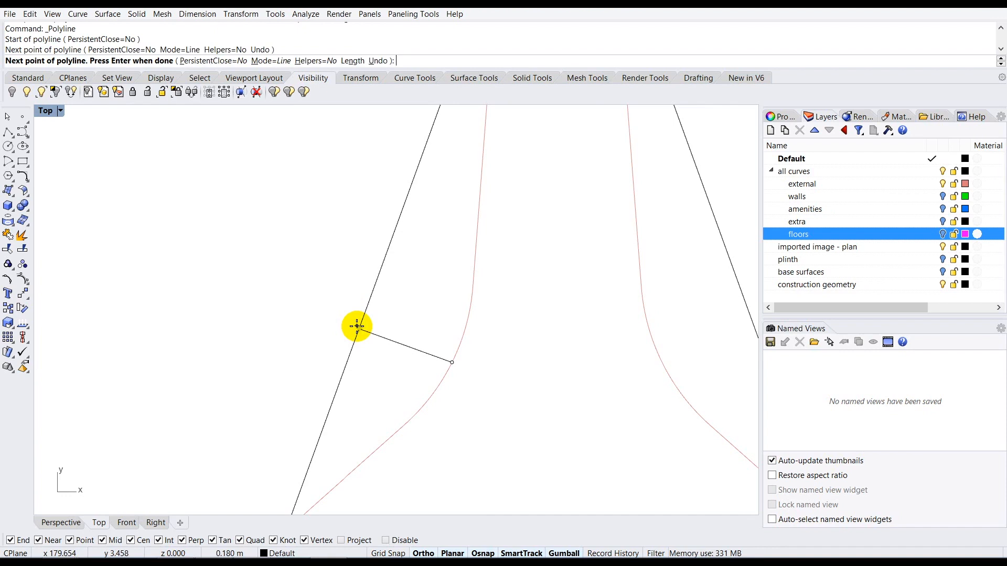
key(Return)
Step: Draw a polyline about 4.9 m long from the right concave bend of the external outline, perpendicular to the right construction line
scroll(338, 329, down, 5)
scroll(470, 331, up, 3)
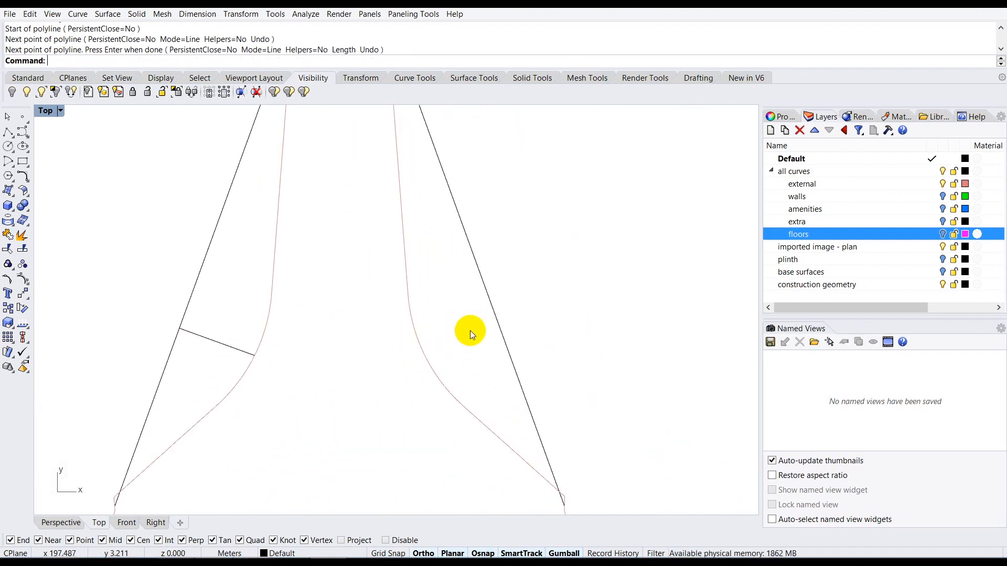
click(8, 133)
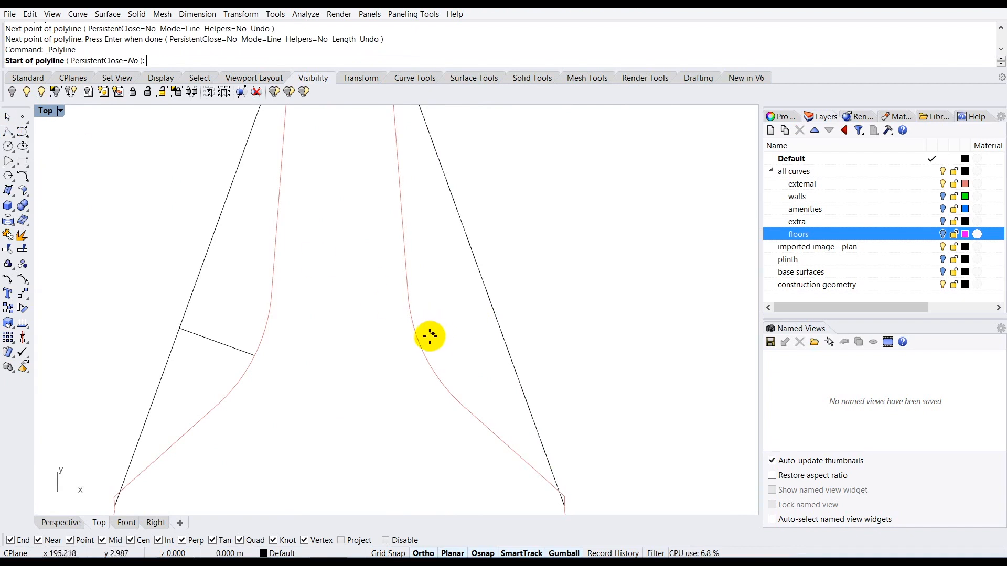
scroll(423, 339, up, 1)
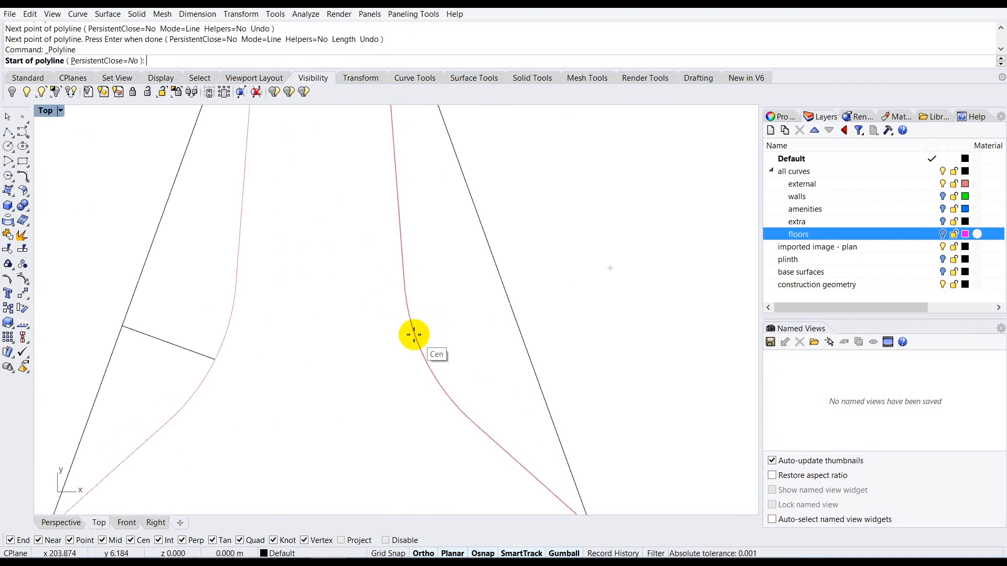
click(426, 359)
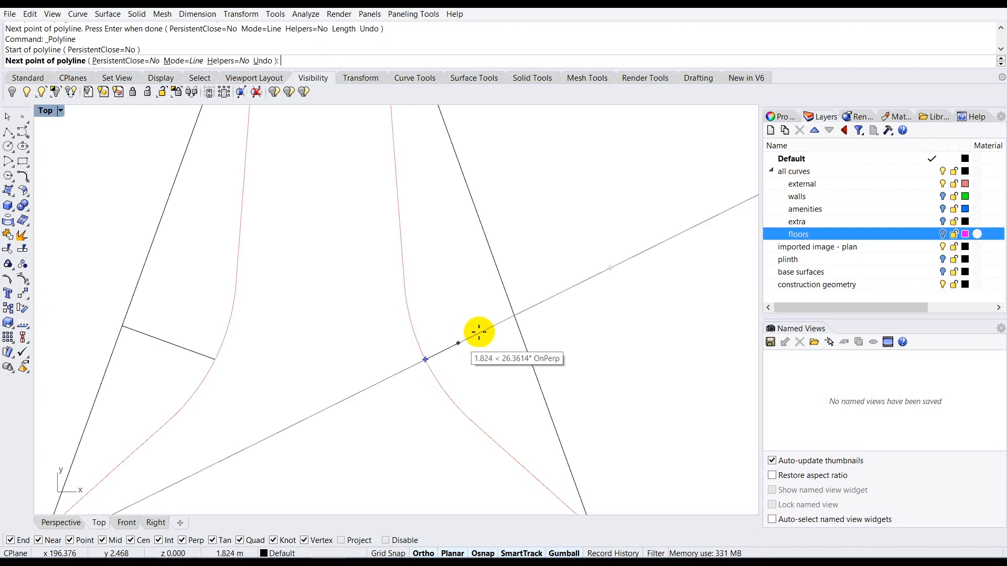
scroll(516, 328, down, 2)
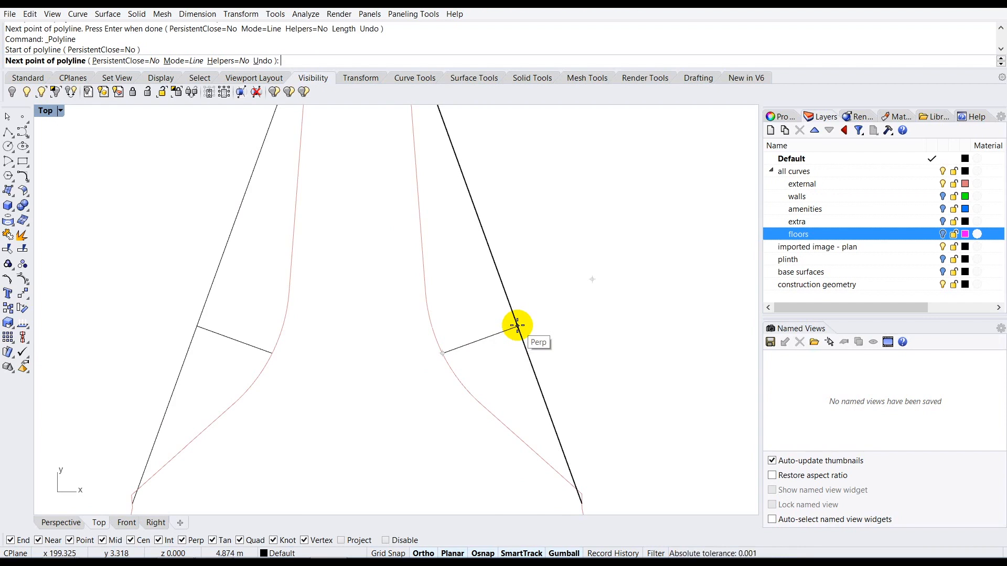
click(517, 325)
key(Return)
Step: Maximize the Perspective viewport and check the three long construction lines around the outline one by one
scroll(424, 321, down, 3)
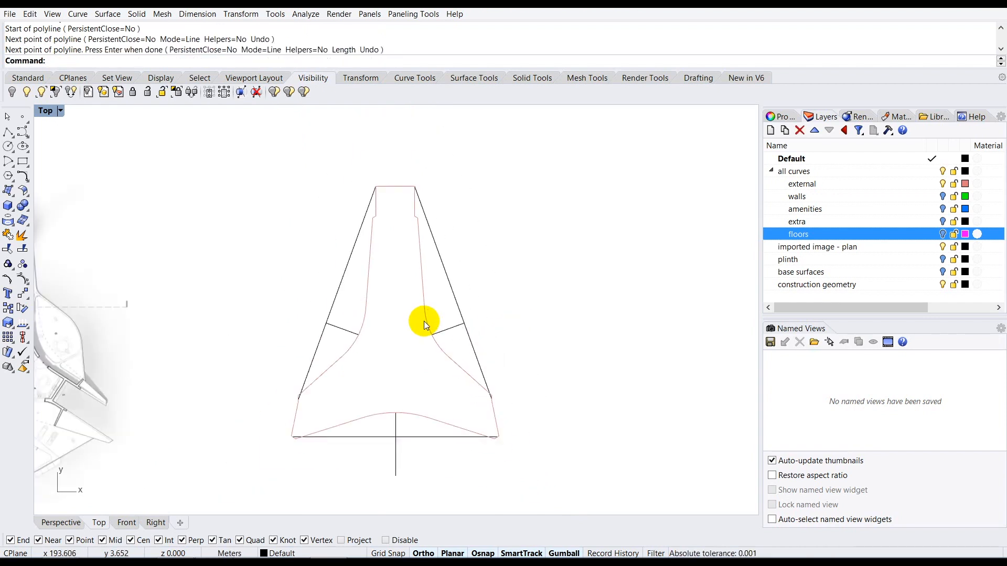
scroll(385, 385, up, 2)
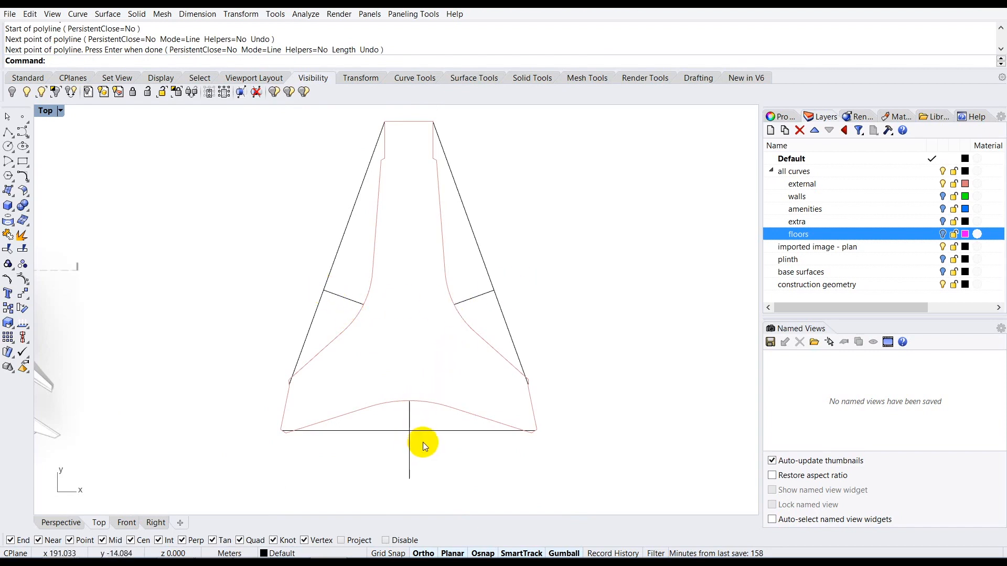
double_click(45, 112)
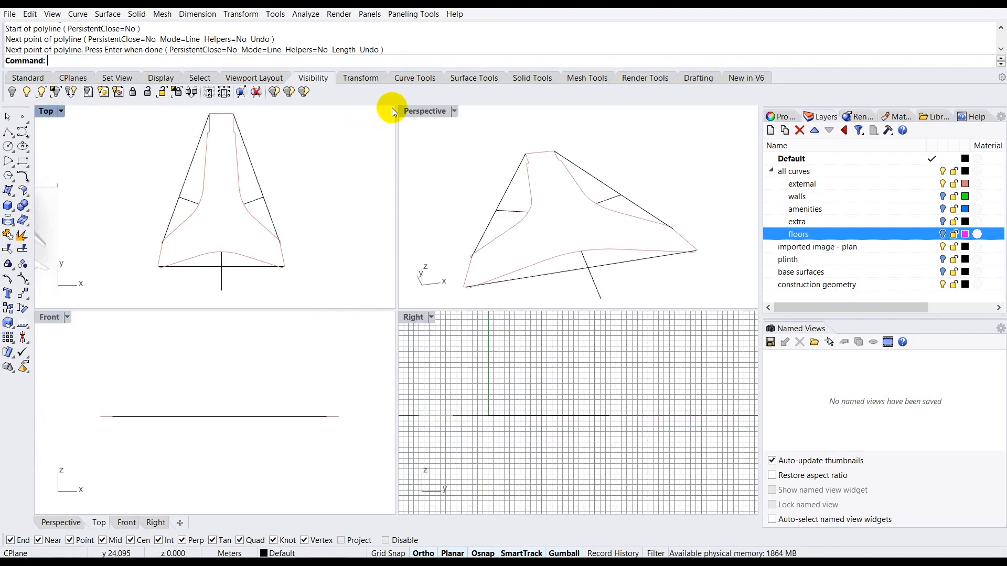
double_click(420, 112)
mouse_move(382, 253)
right_down()
mouse_move(367, 251)
mouse_move(382, 246)
right_up()
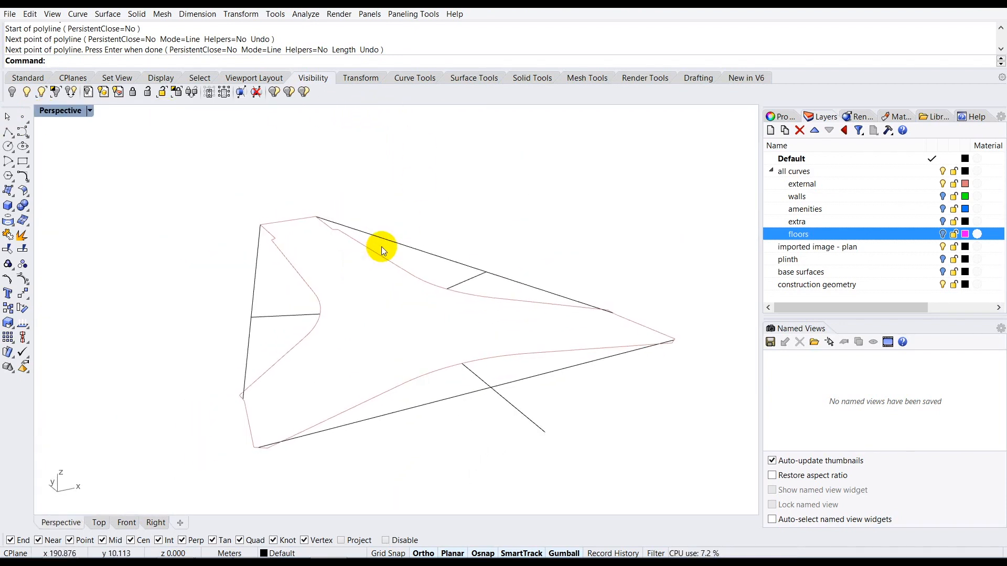
click(256, 275)
click(411, 248)
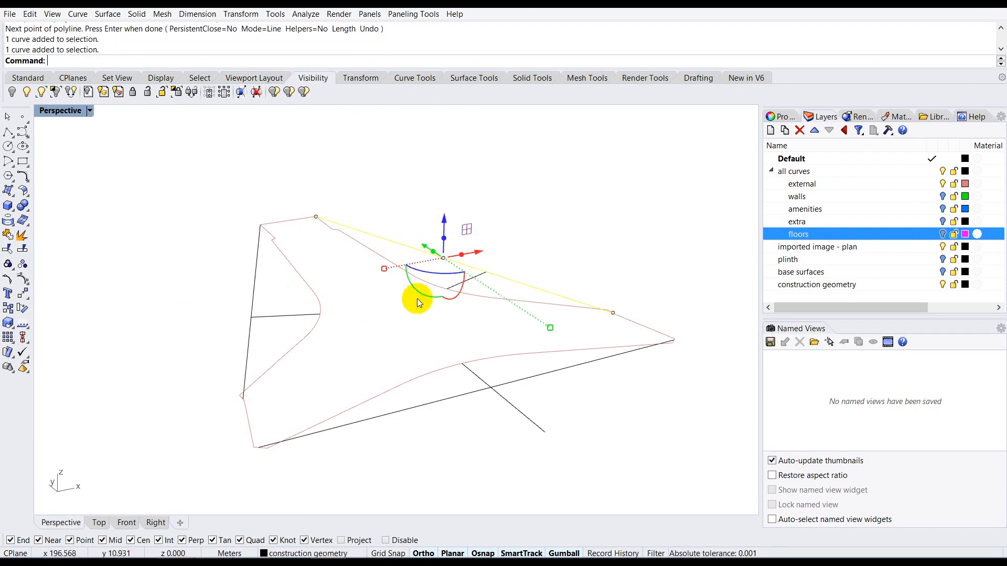
click(426, 404)
right_drag(421, 370, 438, 294)
click(446, 242)
Step: Extrude the three long construction lines around the external outline upward by 3 m into vertical surfaces
click(262, 299)
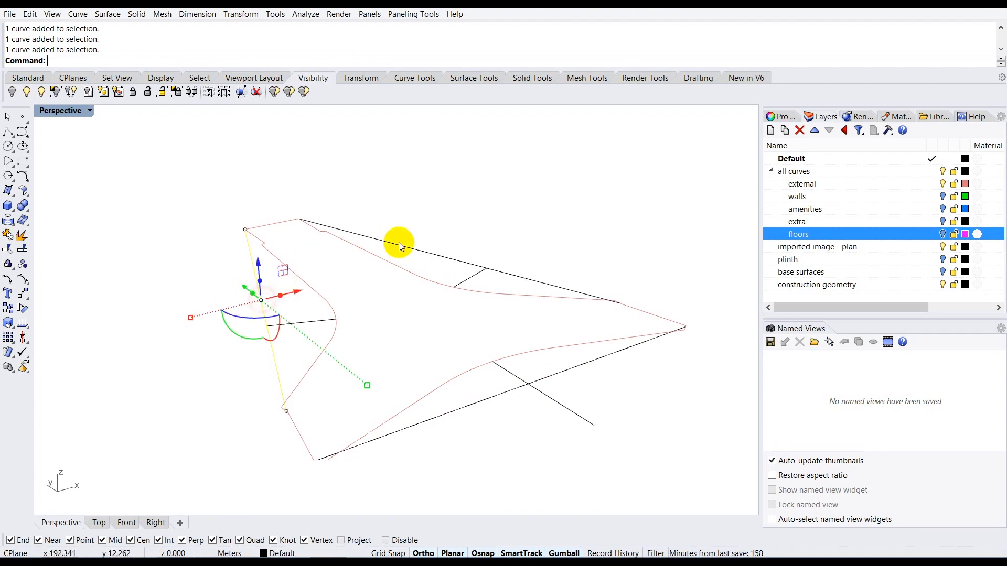
shift+click(411, 247)
shift+click(463, 410)
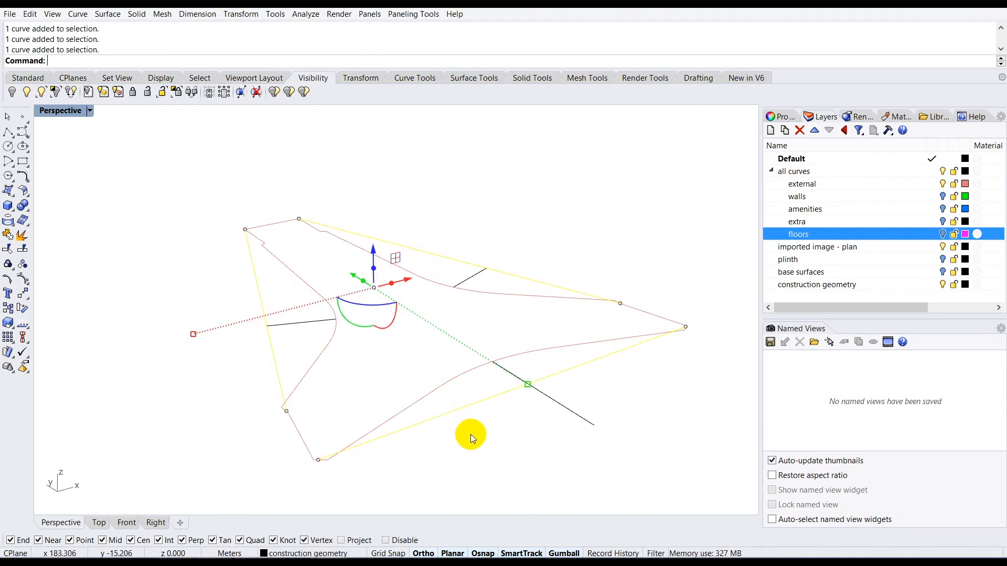
text(ExtrudeSrf)
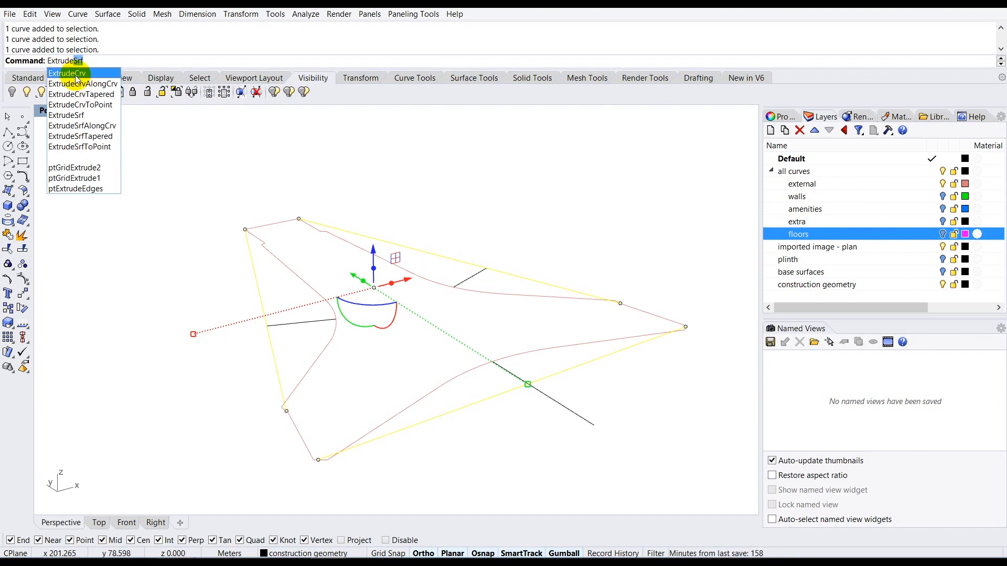
click(83, 75)
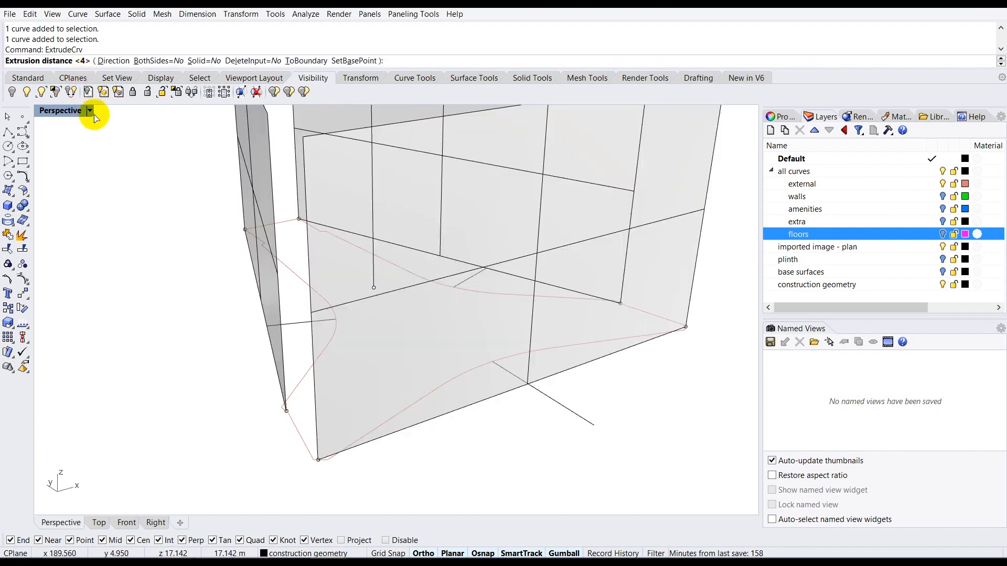
right_drag(150, 209, 188, 205)
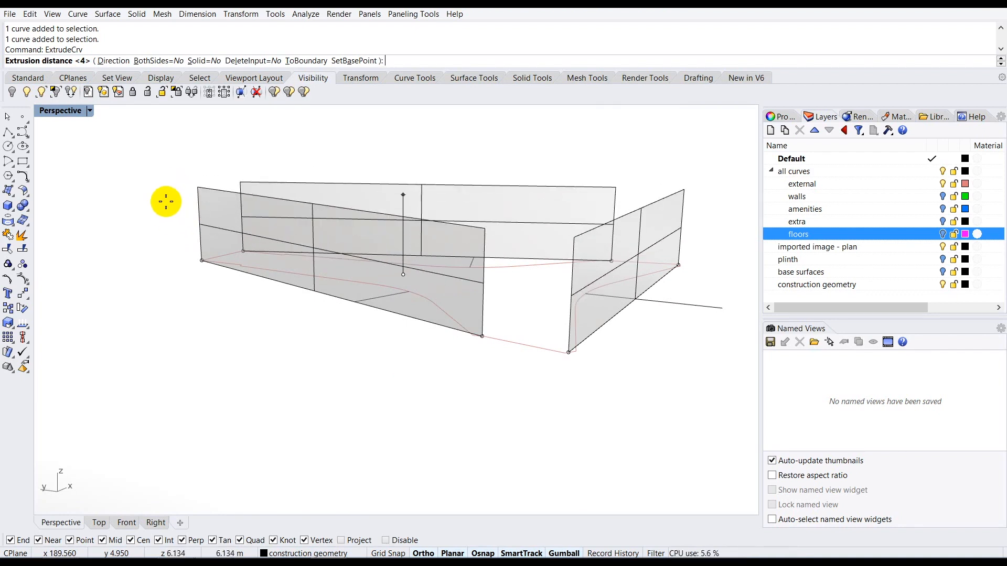
text(3)
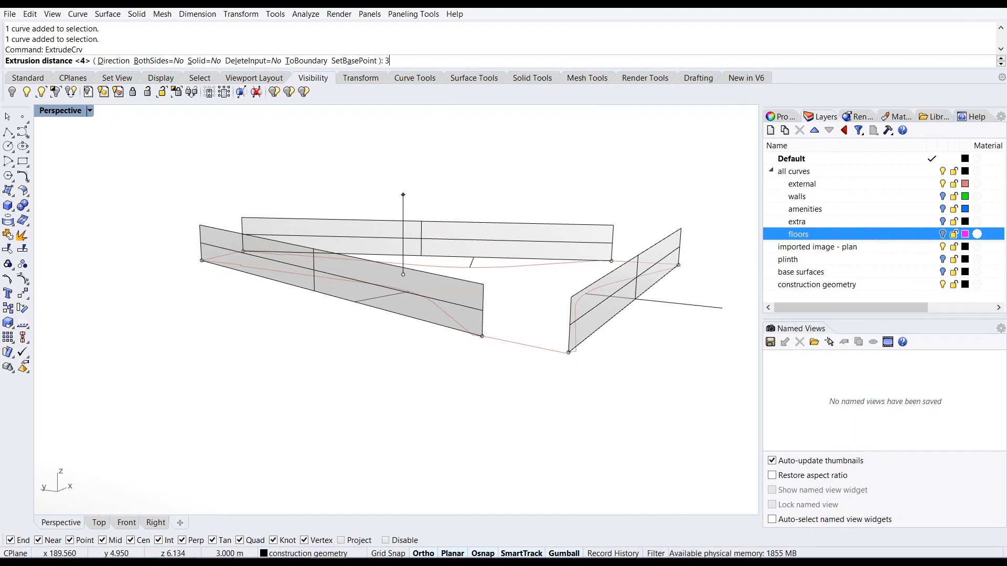
key(Return)
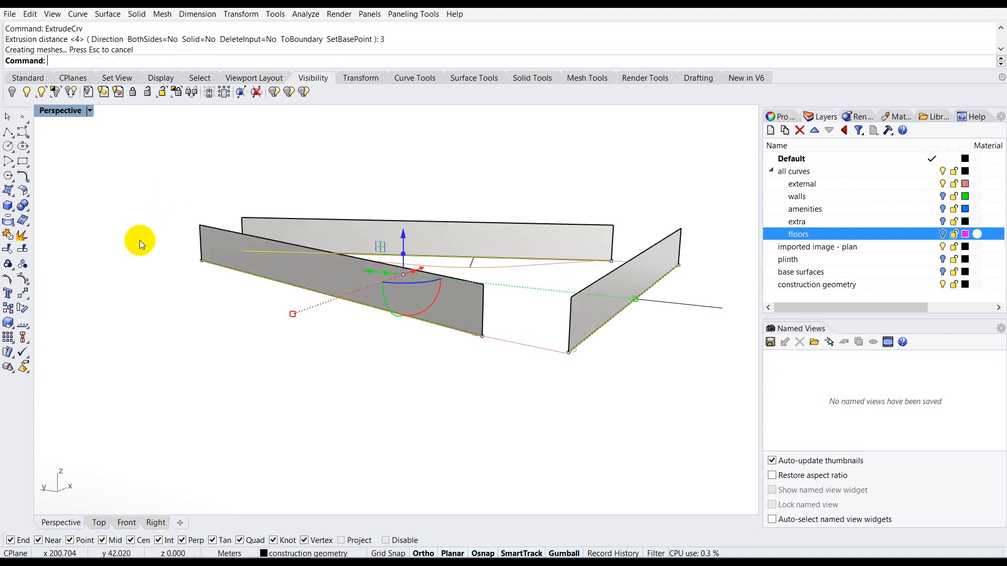
Step: Draw a start-end-point arc on the wide end's vertical surface, joining its two lower corners through the midpoint of its top edge
right_drag(347, 279, 207, 382)
scroll(313, 293, up, 2)
scroll(179, 395, down, 1)
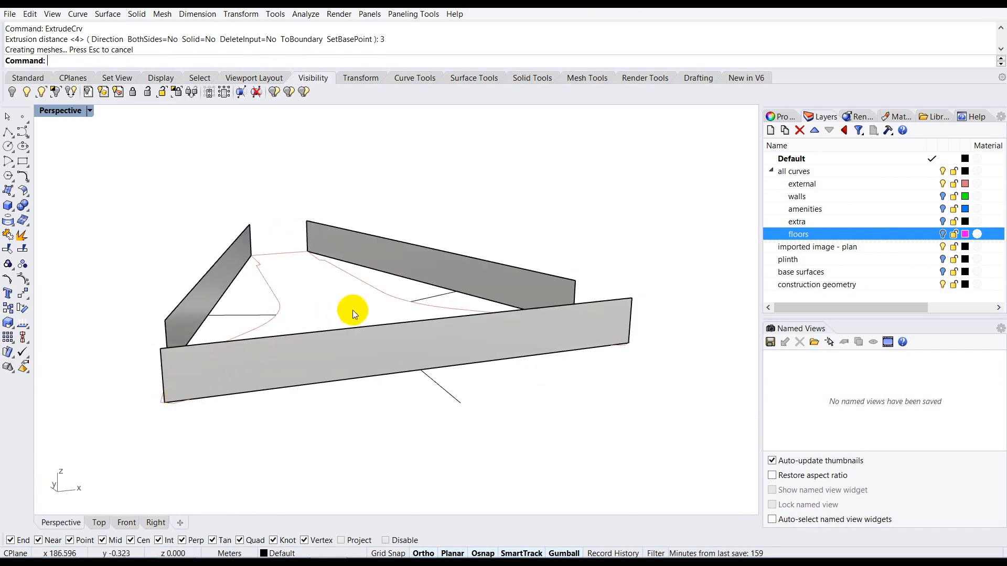
scroll(235, 397, up, 1)
scroll(233, 390, down, 1)
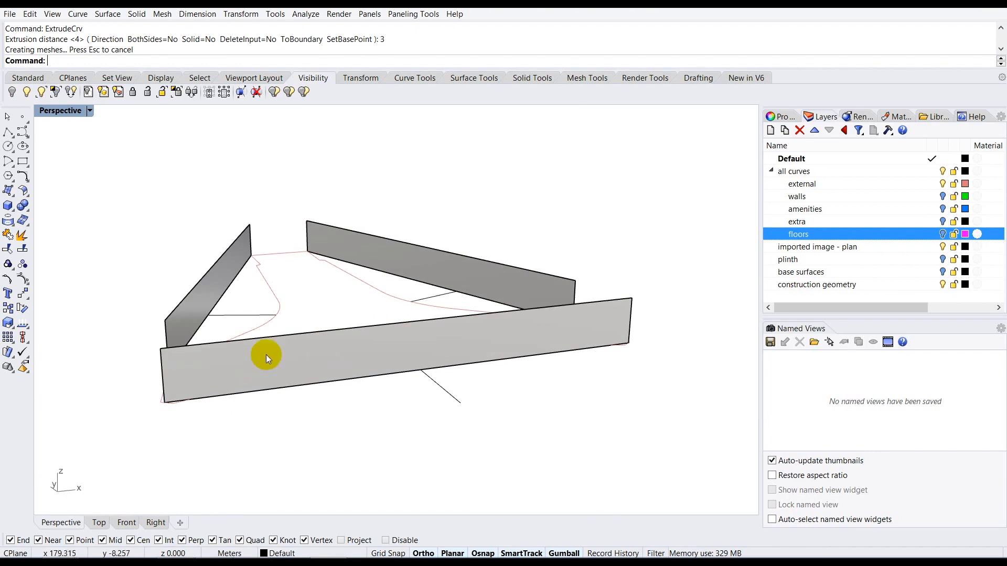
click(11, 166)
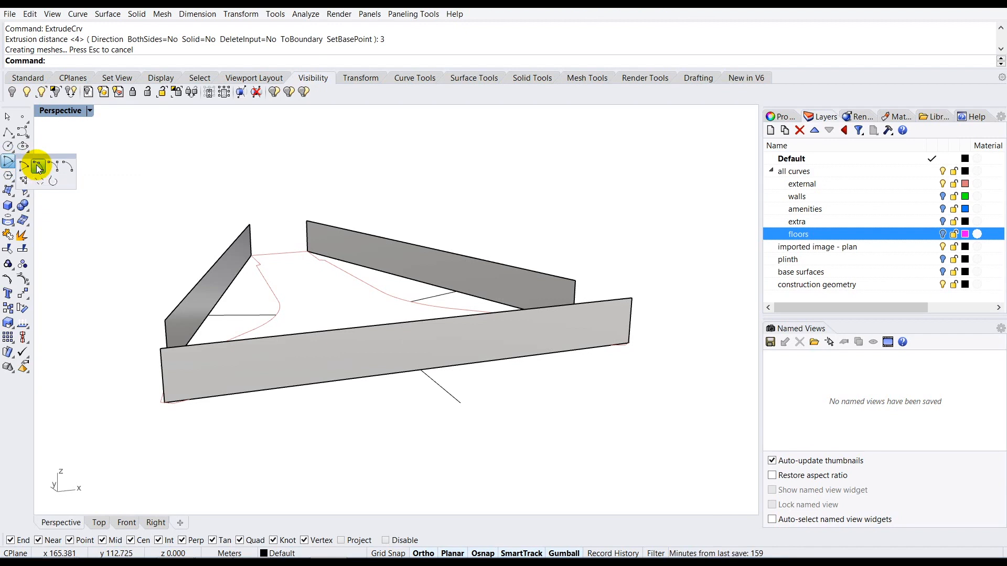
click(38, 167)
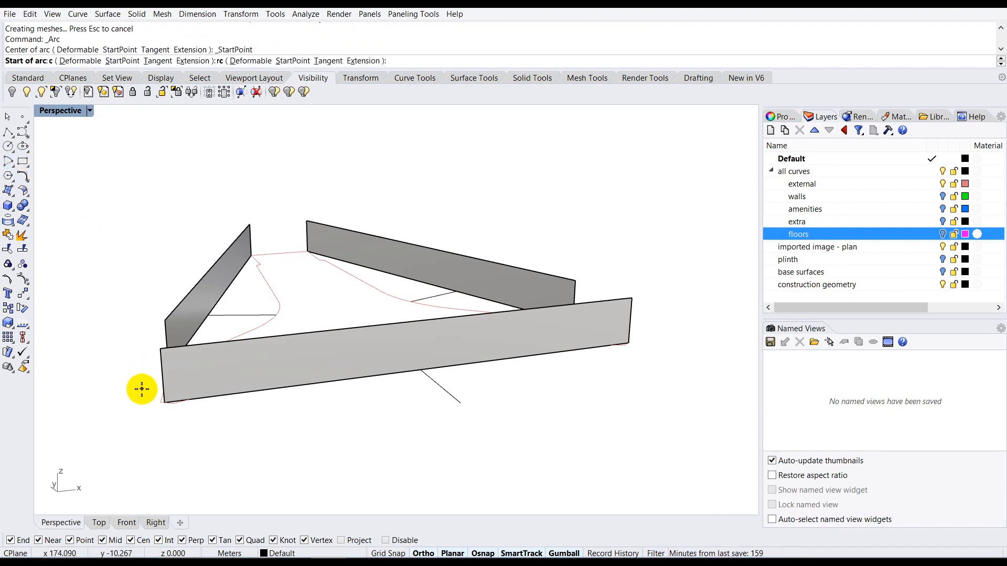
scroll(139, 386, up, 2)
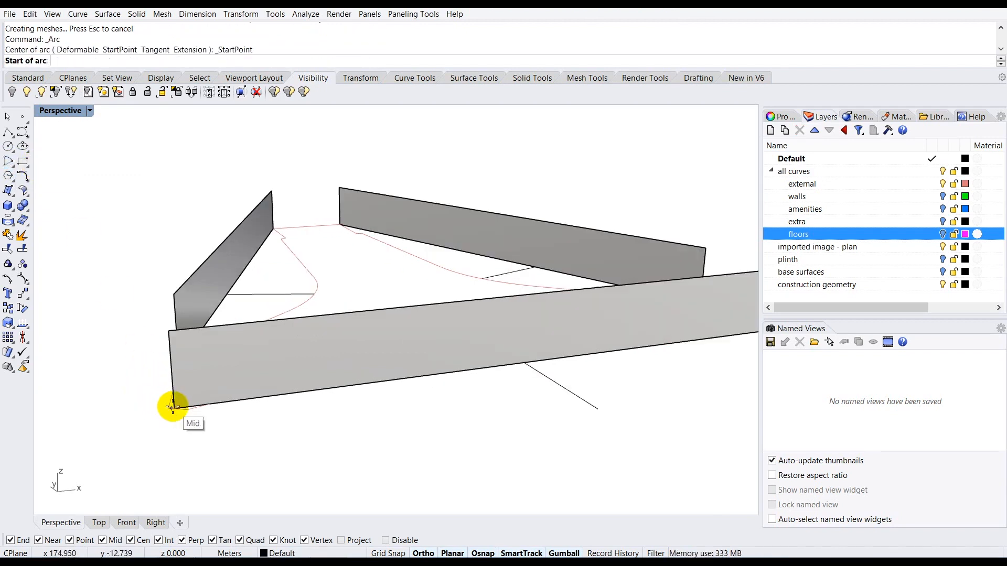
scroll(170, 407, up, 3)
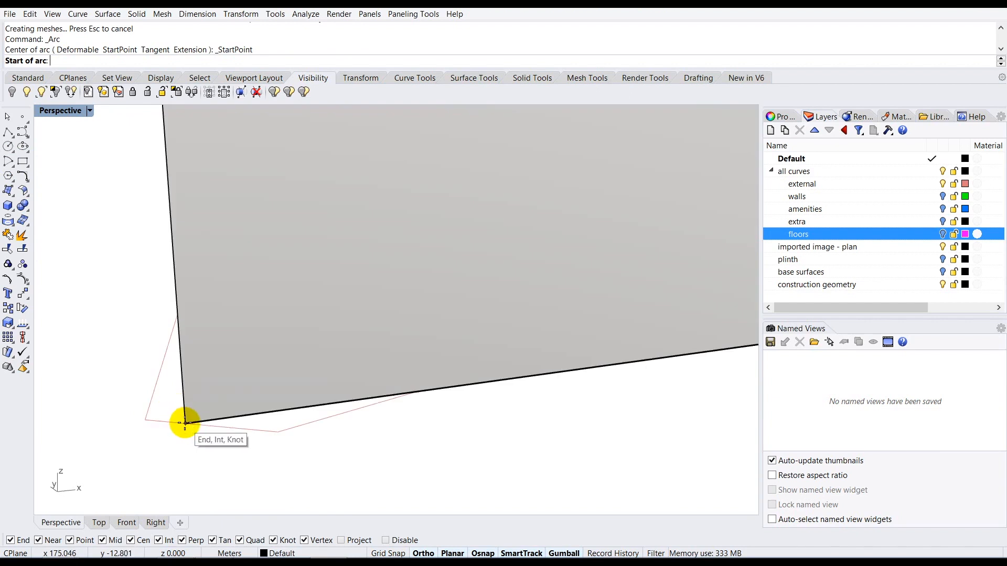
click(185, 422)
scroll(184, 422, down, 5)
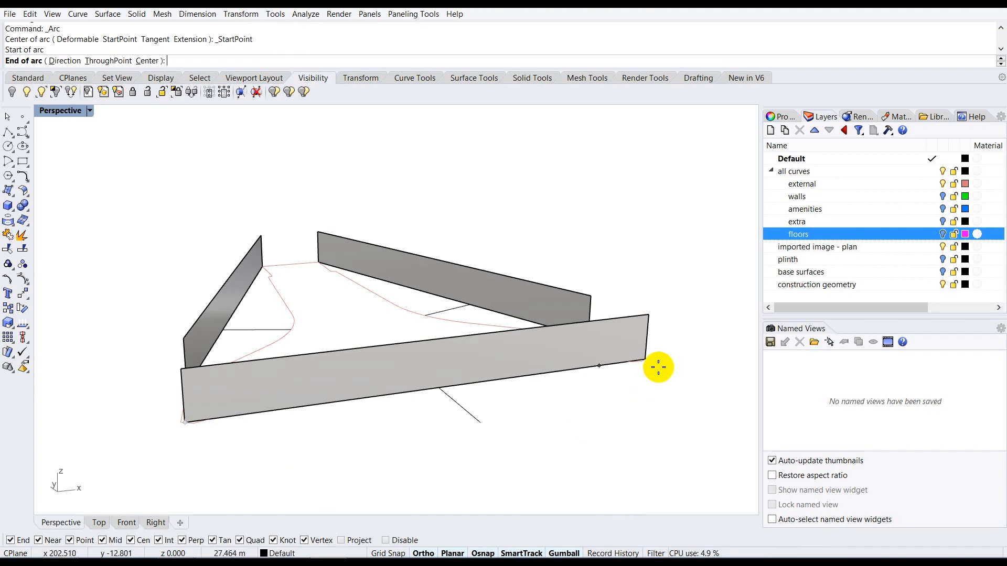
scroll(639, 346, up, 5)
scroll(638, 347, up, 3)
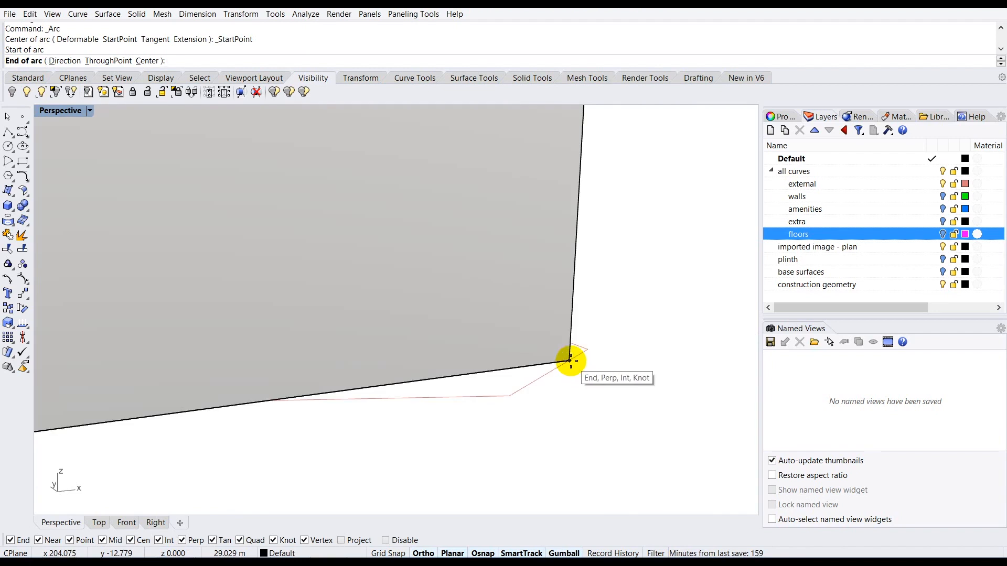
click(570, 361)
scroll(571, 359, down, 5)
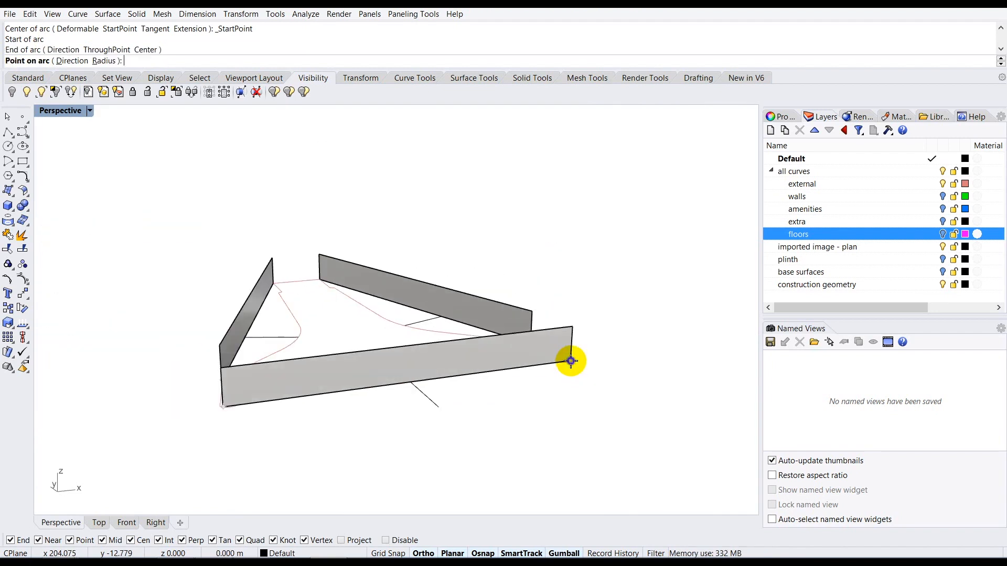
scroll(474, 353, up, 4)
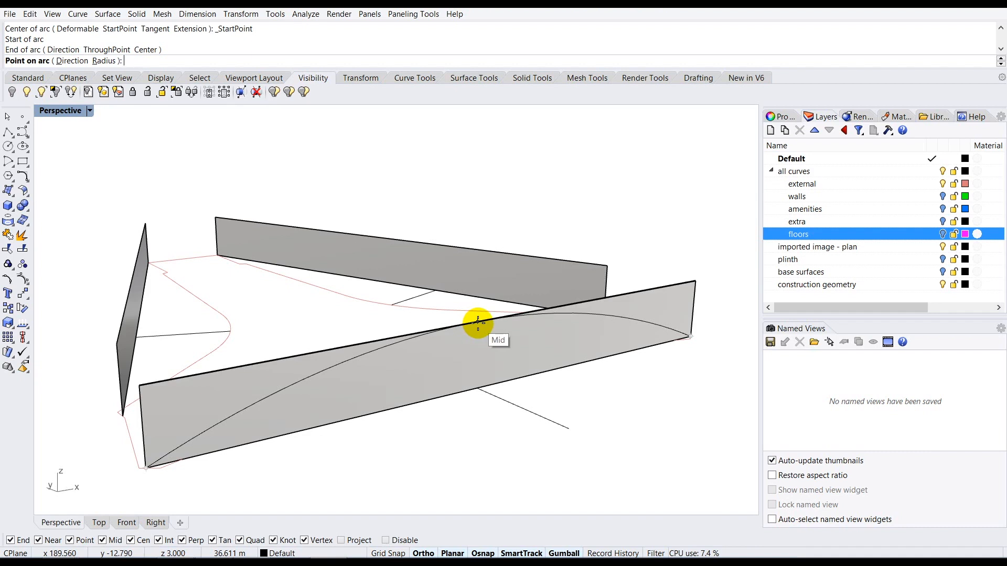
scroll(478, 322, up, 1)
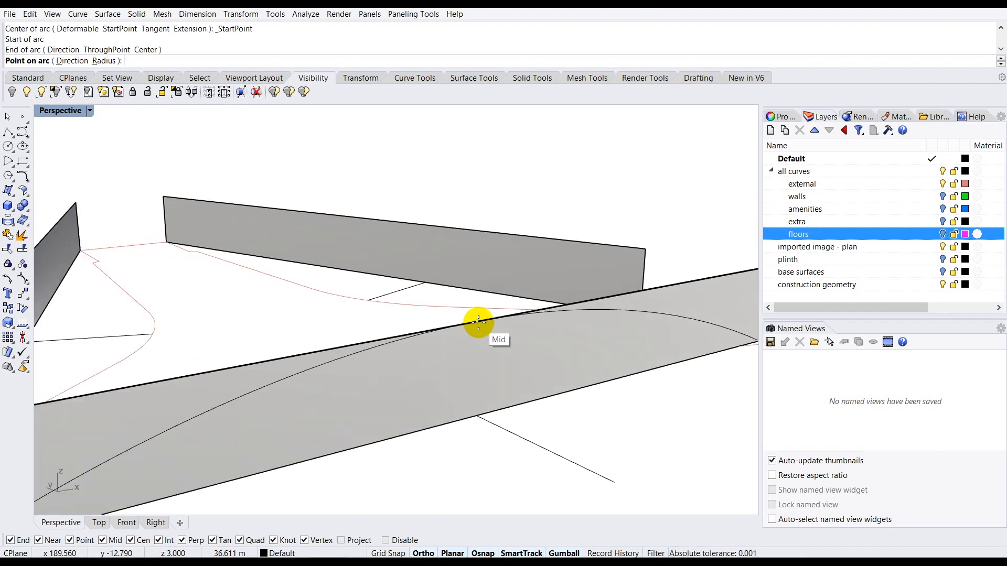
scroll(478, 321, down, 1)
click(478, 322)
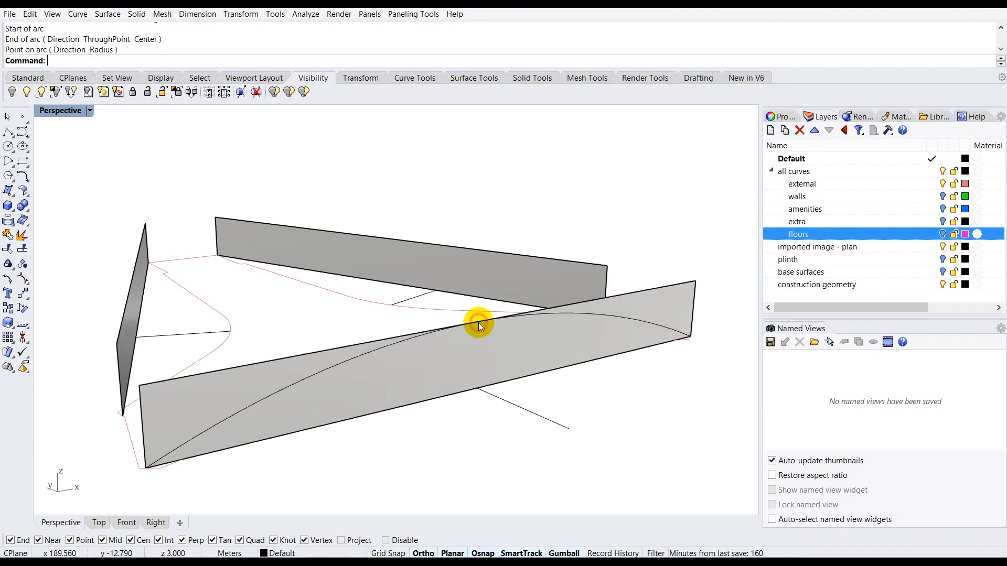
Step: Draw a start-end-point arc on the left construction line's surface, joining its lower corners through the midpoint of its top edge
right_drag(452, 347, 472, 442)
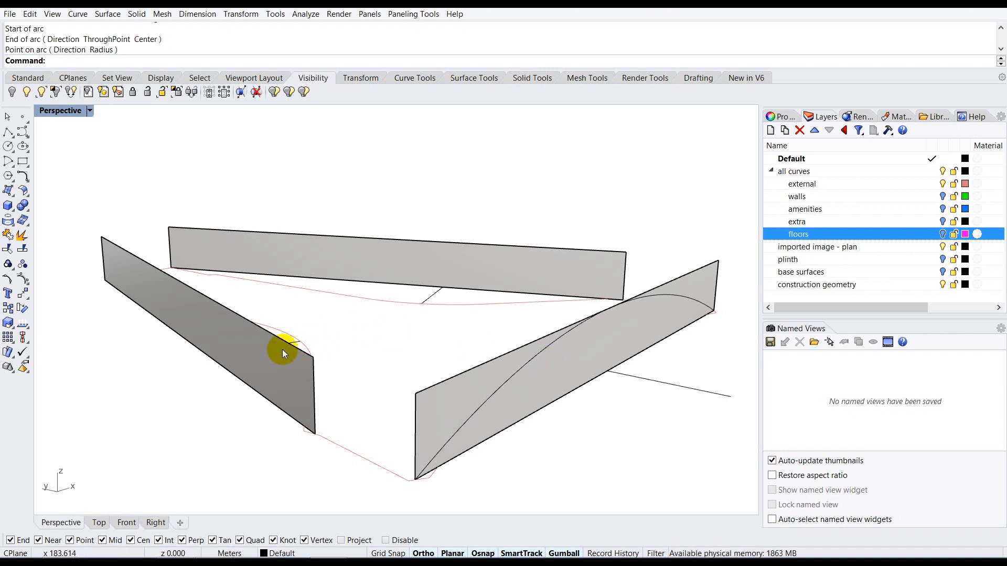
right_drag(371, 310, 530, 300)
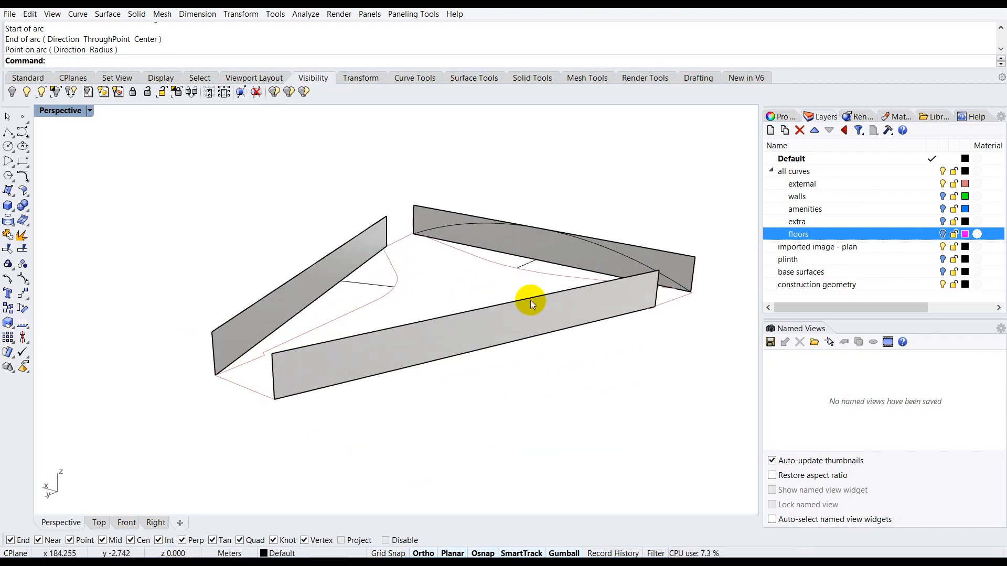
click(8, 161)
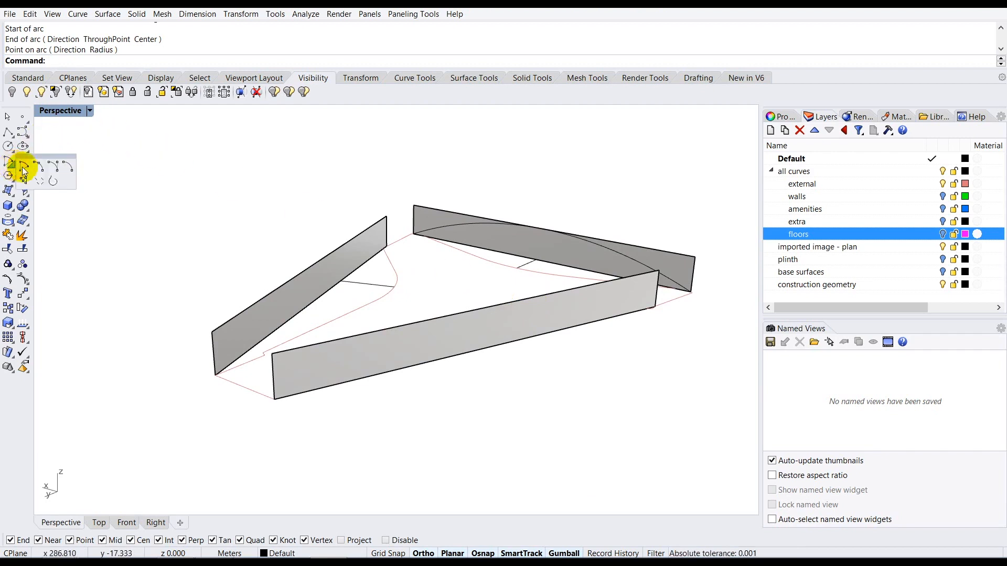
click(41, 171)
scroll(475, 362, up, 2)
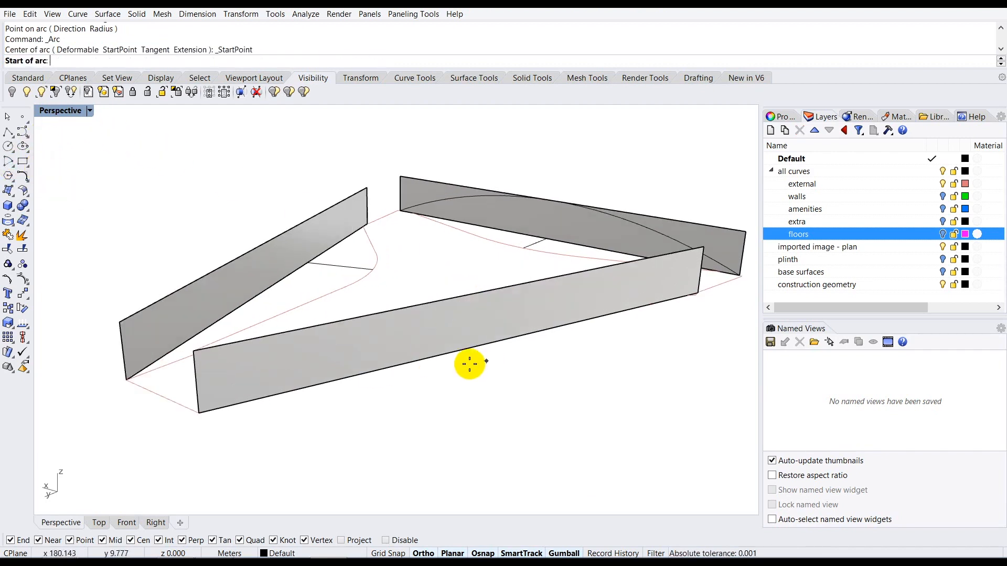
click(197, 411)
scroll(708, 296, up, 5)
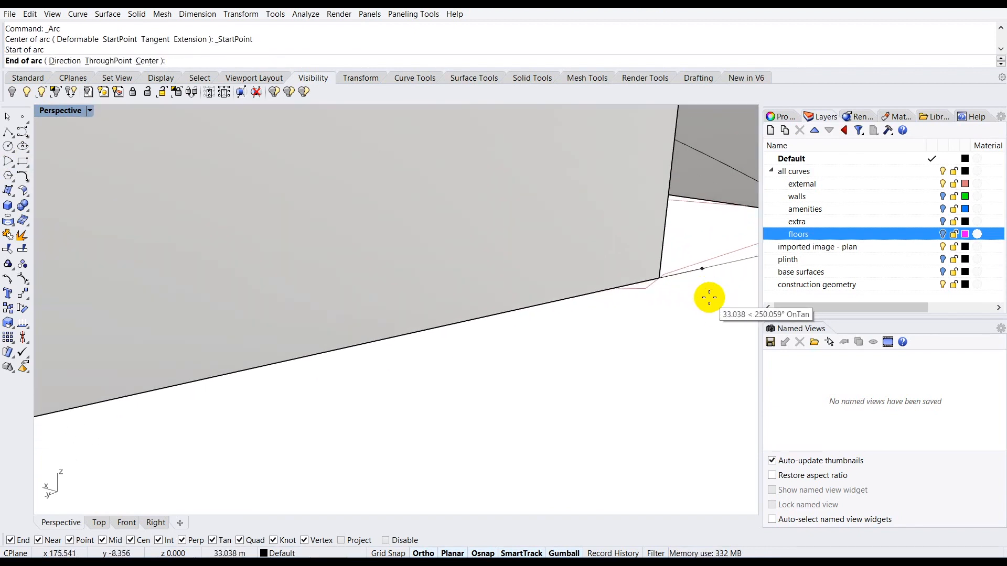
click(659, 279)
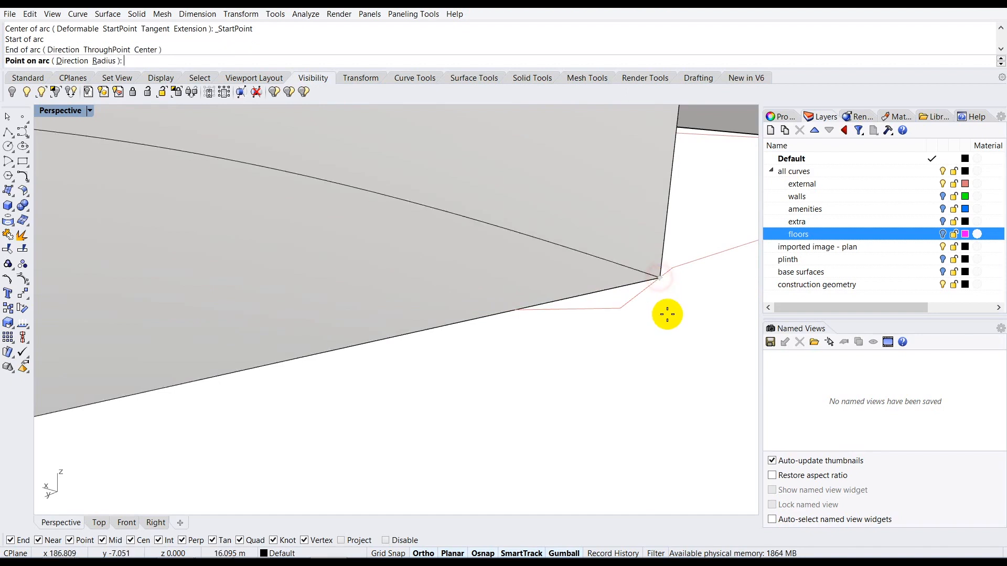
scroll(664, 314, down, 5)
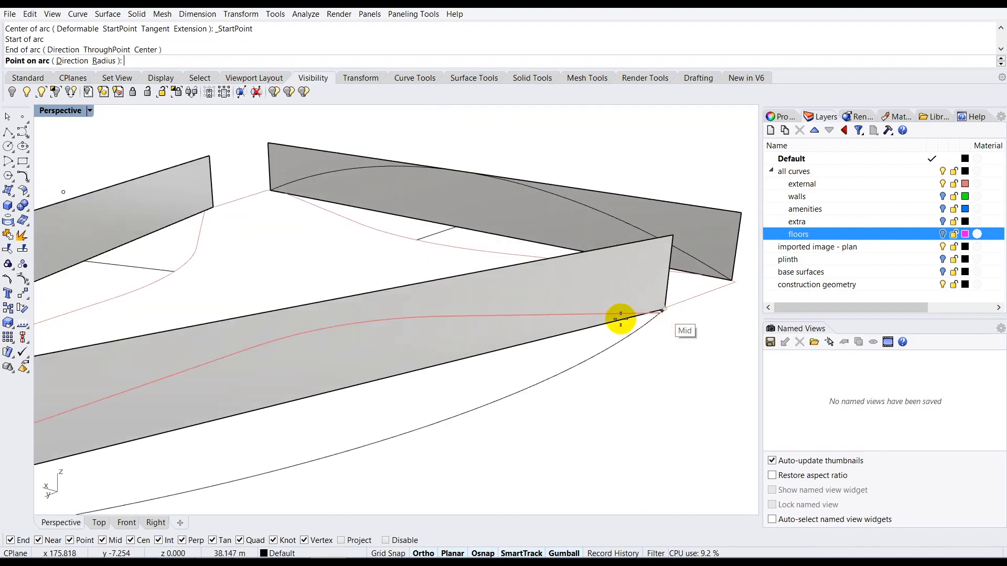
scroll(583, 322, down, 2)
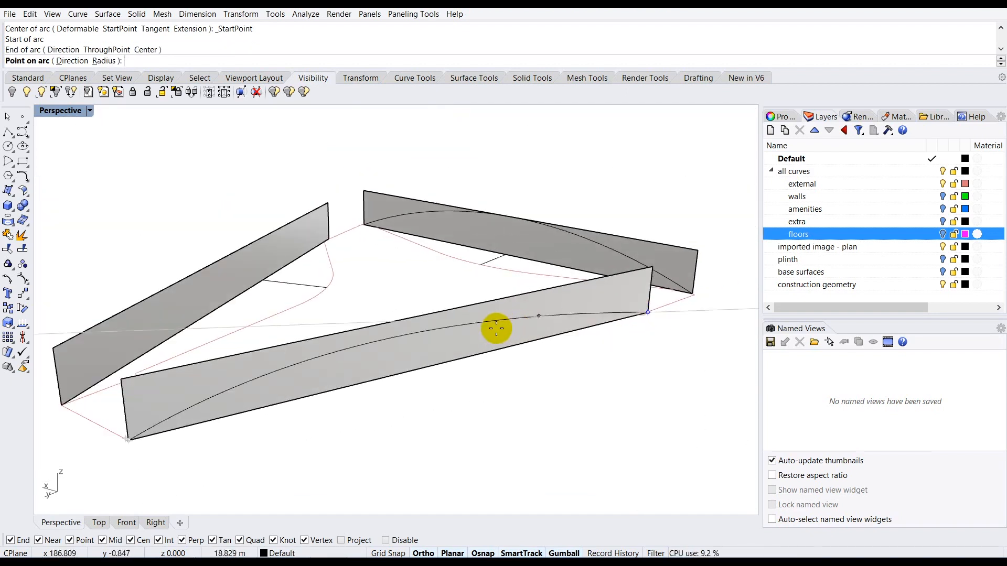
click(430, 314)
Step: Draw a start-end-point arc on the right construction line's surface, joining its lower corners through the midpoint of its top edge
right_drag(438, 363, 495, 315)
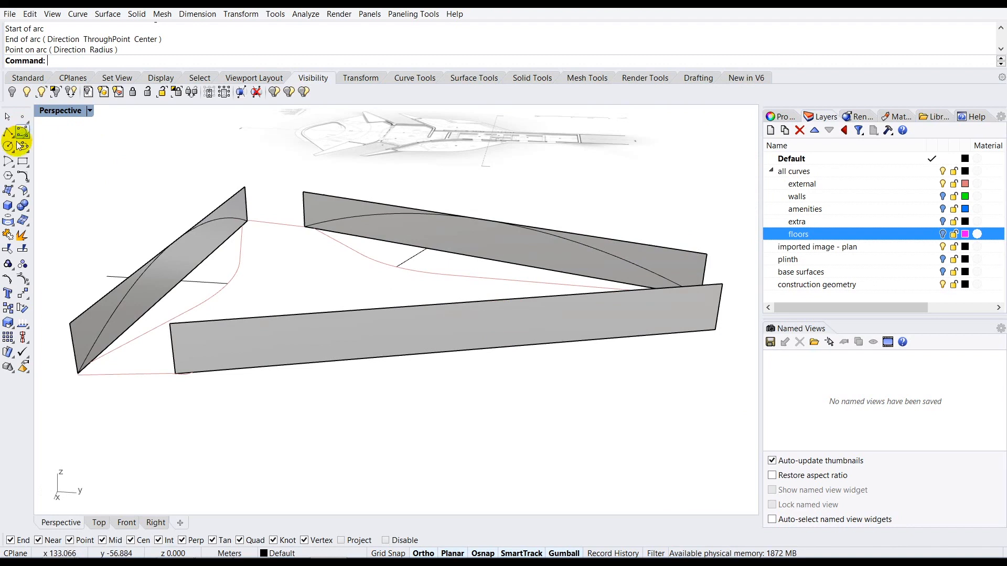
click(9, 162)
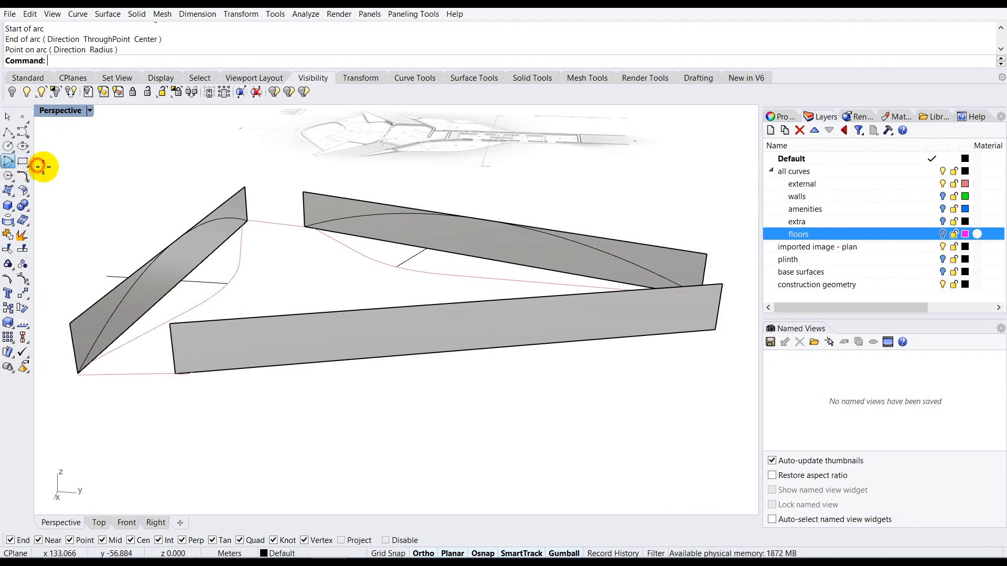
click(39, 166)
scroll(174, 379, up, 2)
scroll(174, 379, up, 3)
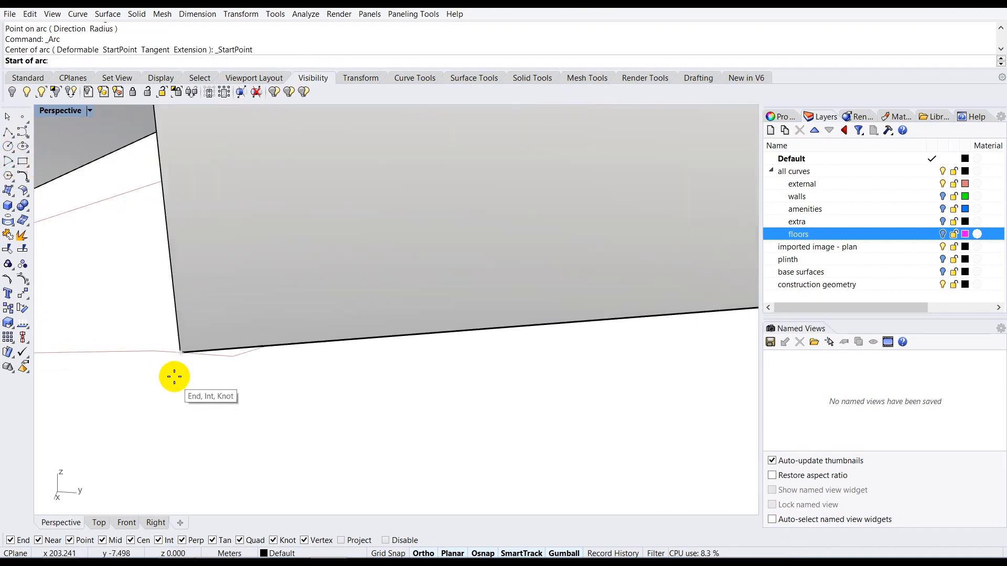
click(180, 353)
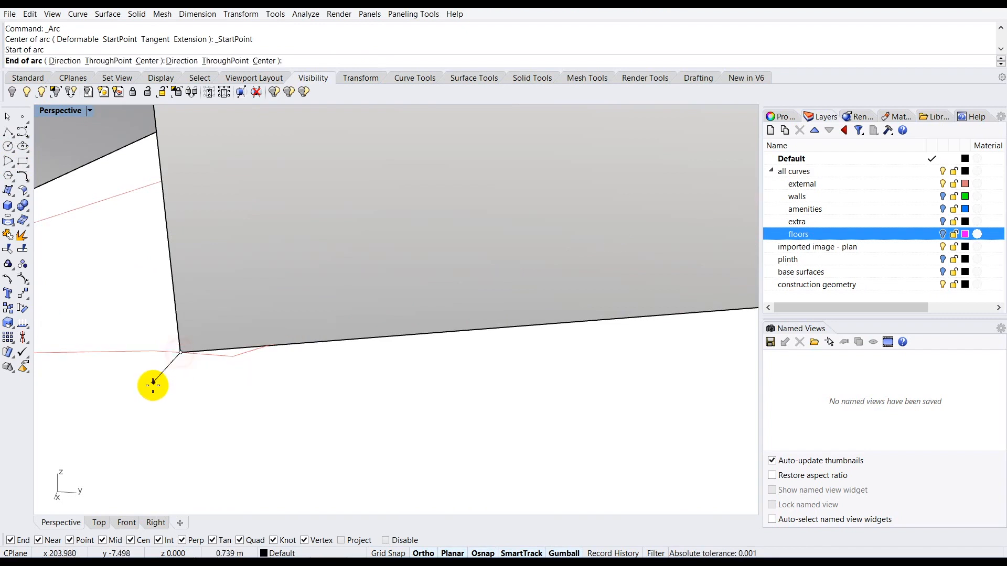
scroll(180, 382, down, 5)
scroll(708, 335, up, 2)
scroll(700, 333, down, 1)
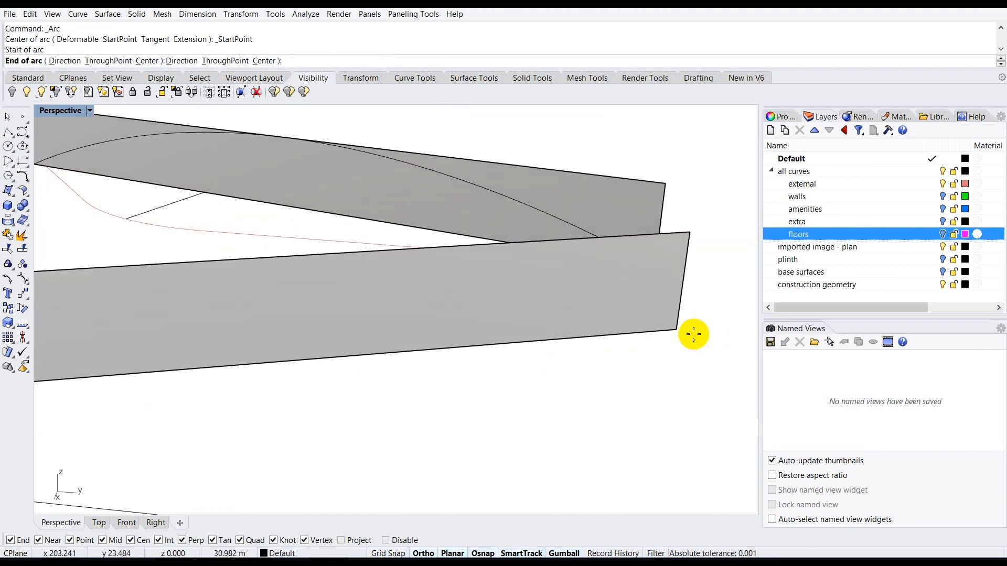
scroll(679, 331, down, 1)
click(670, 331)
scroll(670, 331, down, 2)
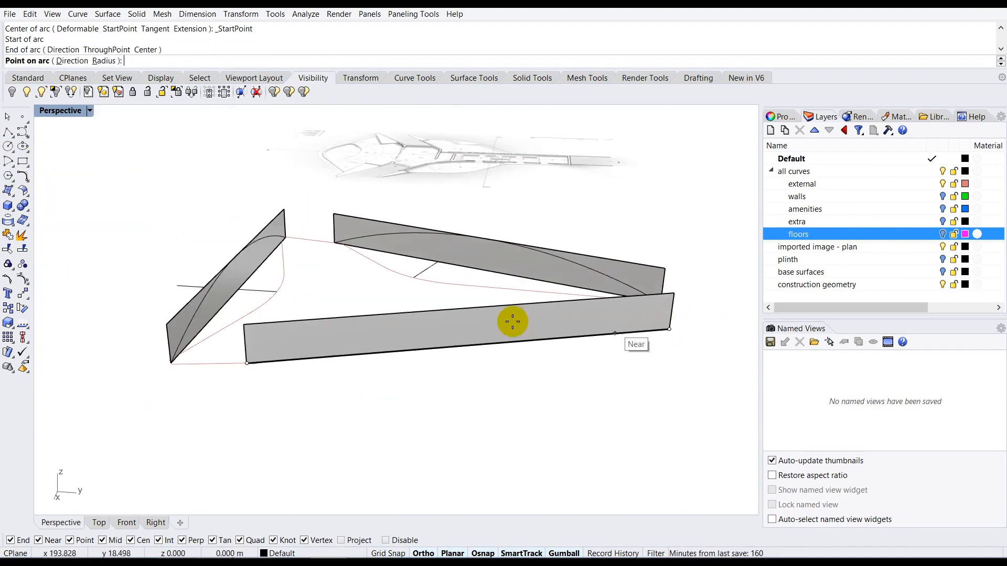
click(467, 311)
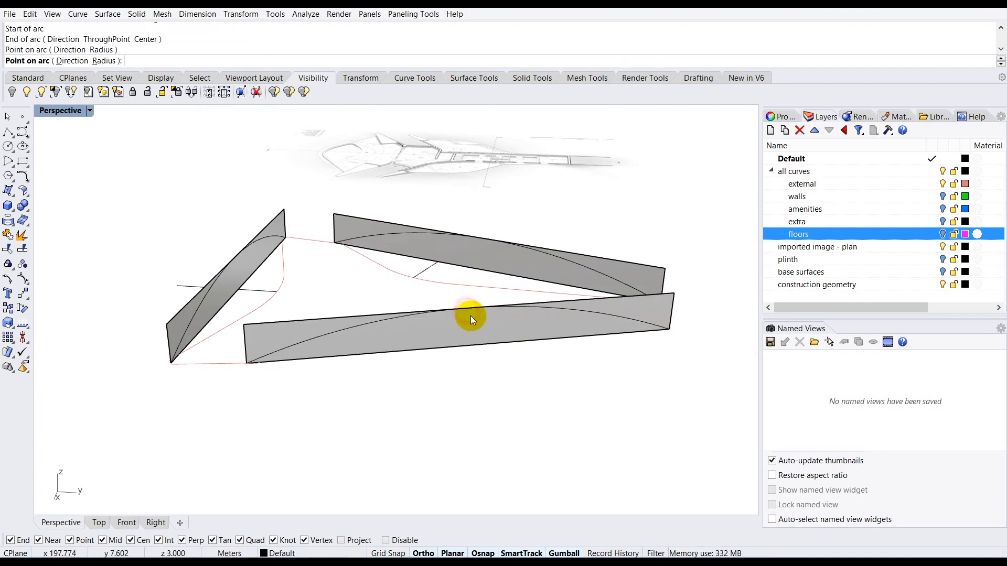
right_drag(382, 332, 461, 275)
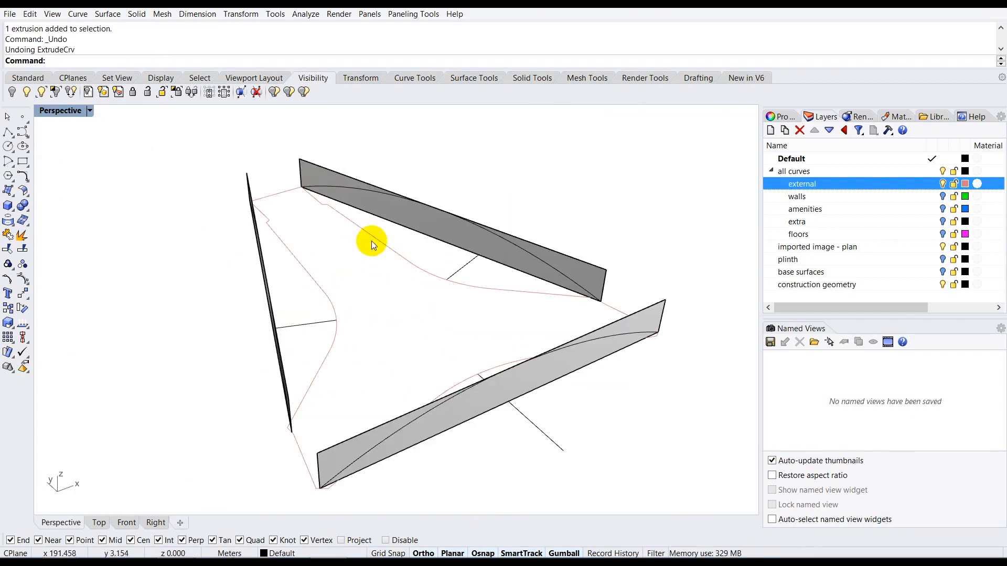
Step: Make the external sublayer of all curves the current layer
mouse_move(376, 343)
right_down()
mouse_move(402, 331)
mouse_move(370, 338)
right_up()
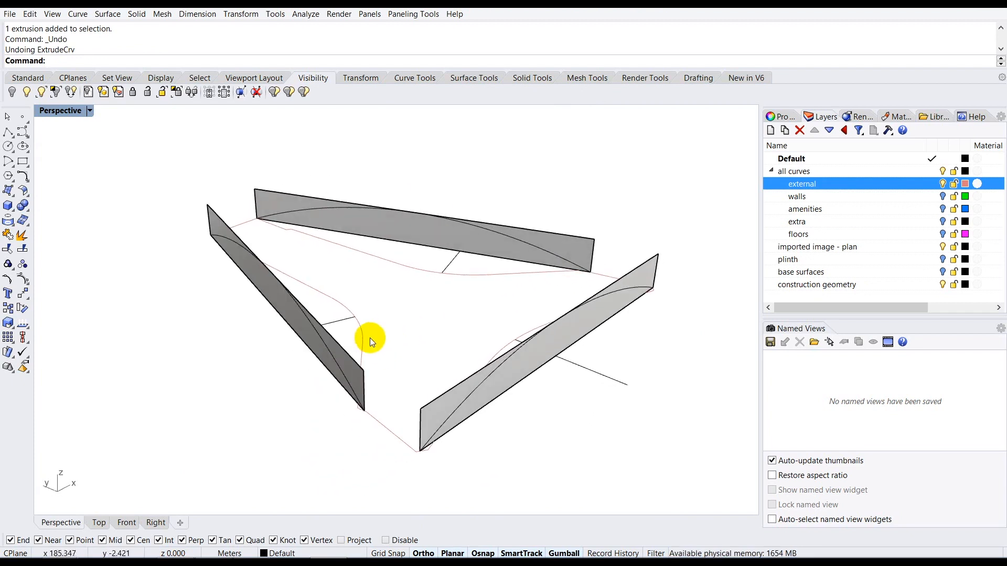
right_drag(483, 320, 456, 315)
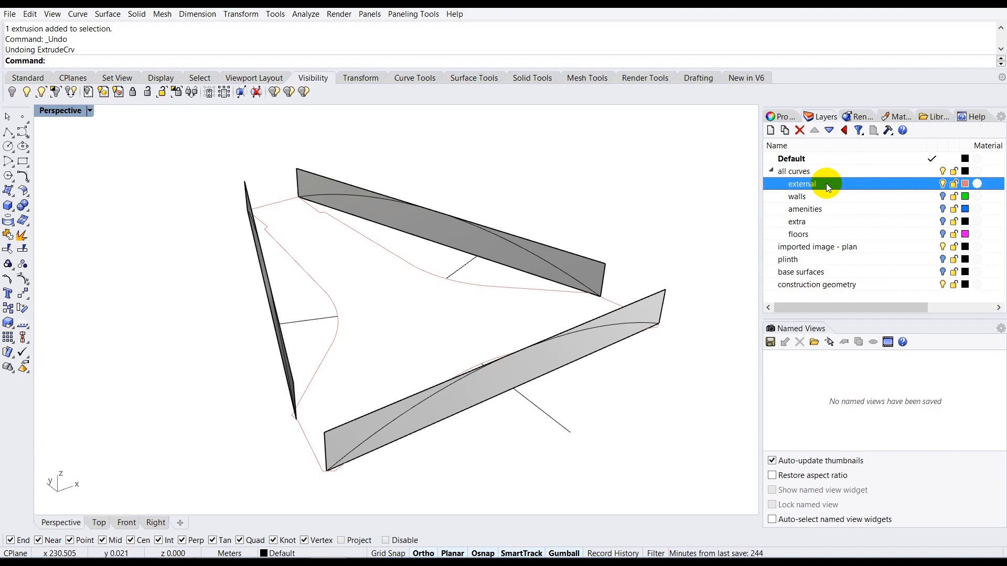
double_click(842, 183)
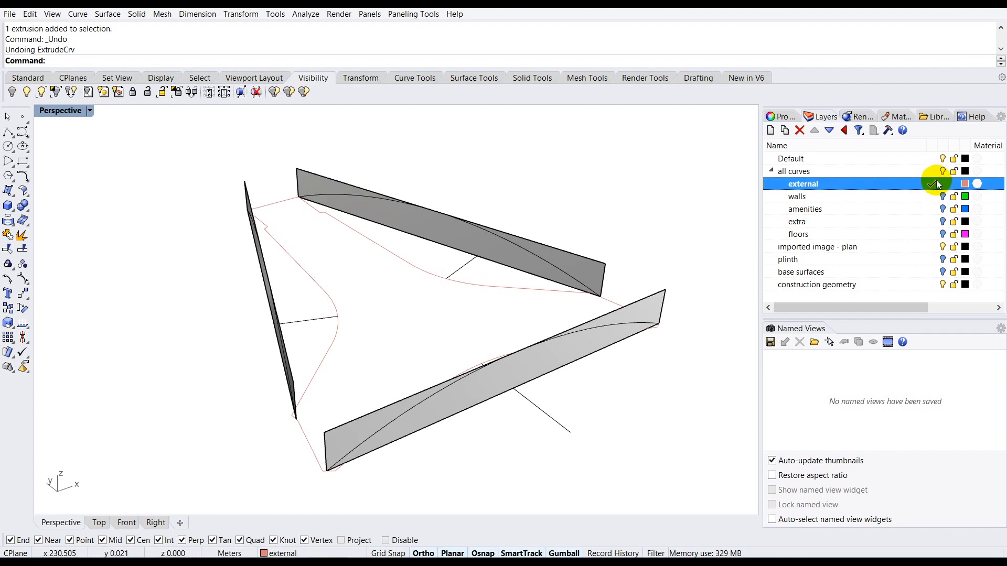
Step: Select all objects on the external layer and extrude these outline curves 4 m upward into wall surfaces
right_click(825, 183)
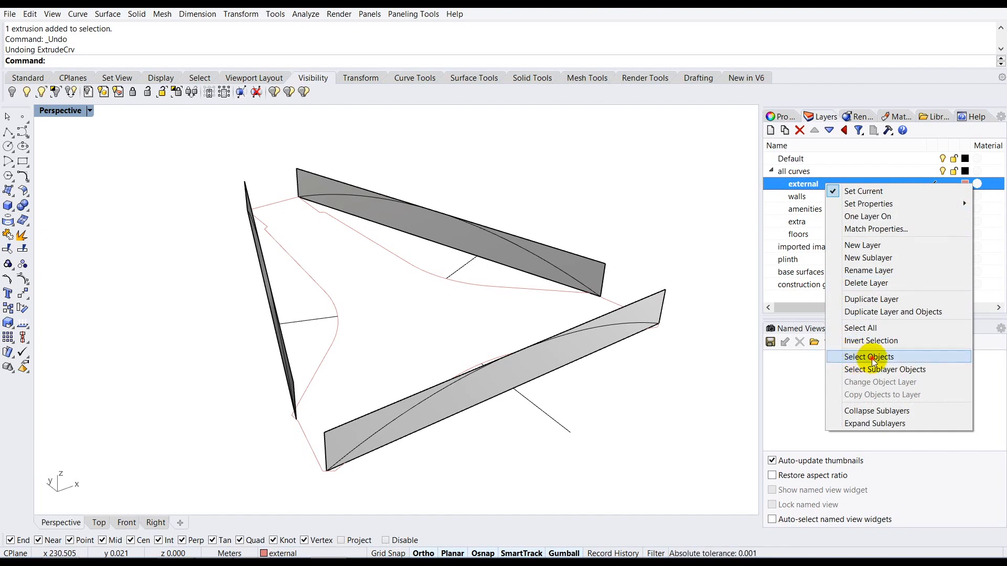
click(872, 362)
right_drag(524, 325, 496, 344)
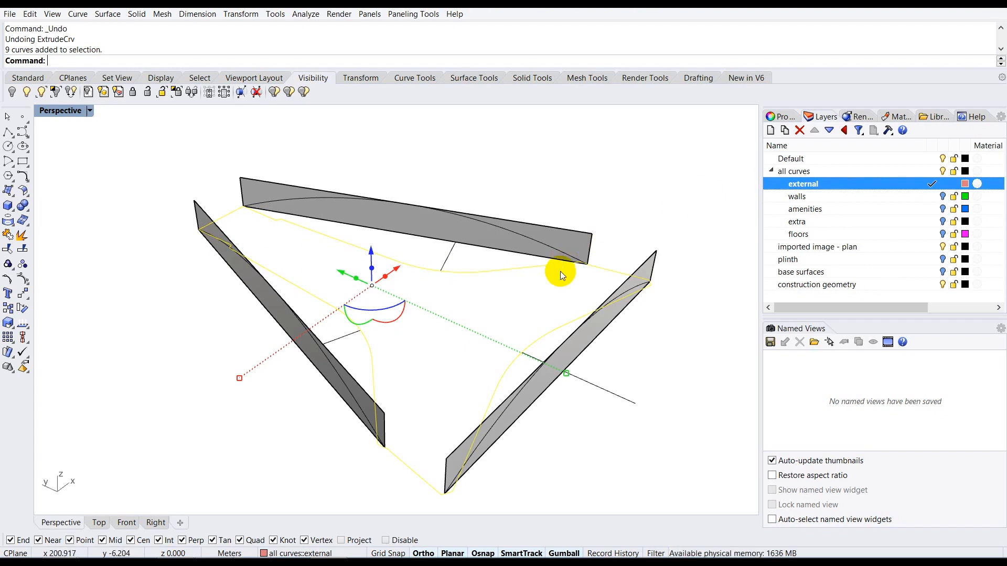
text(xtrudeCrv)
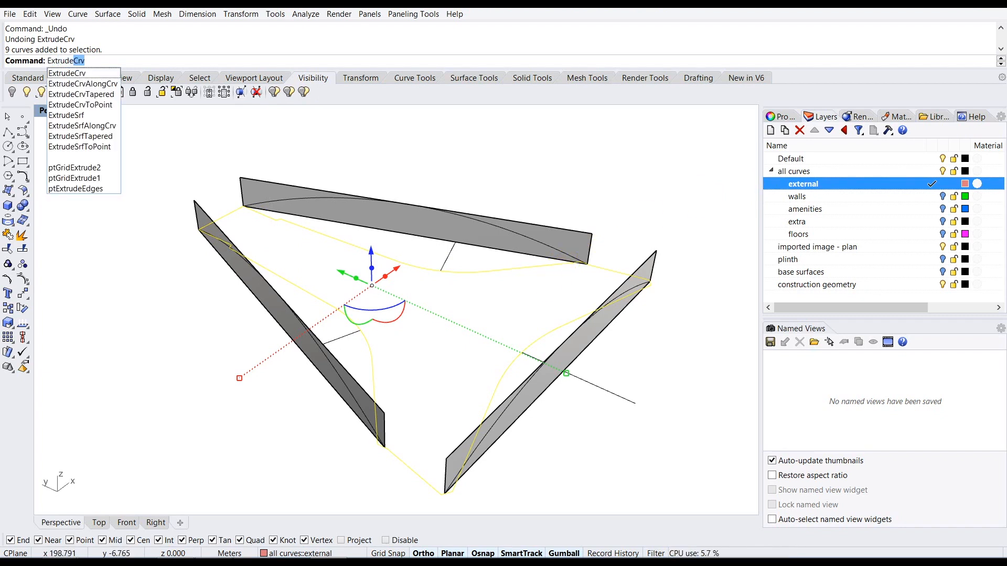
click(85, 74)
right_drag(204, 181, 219, 164)
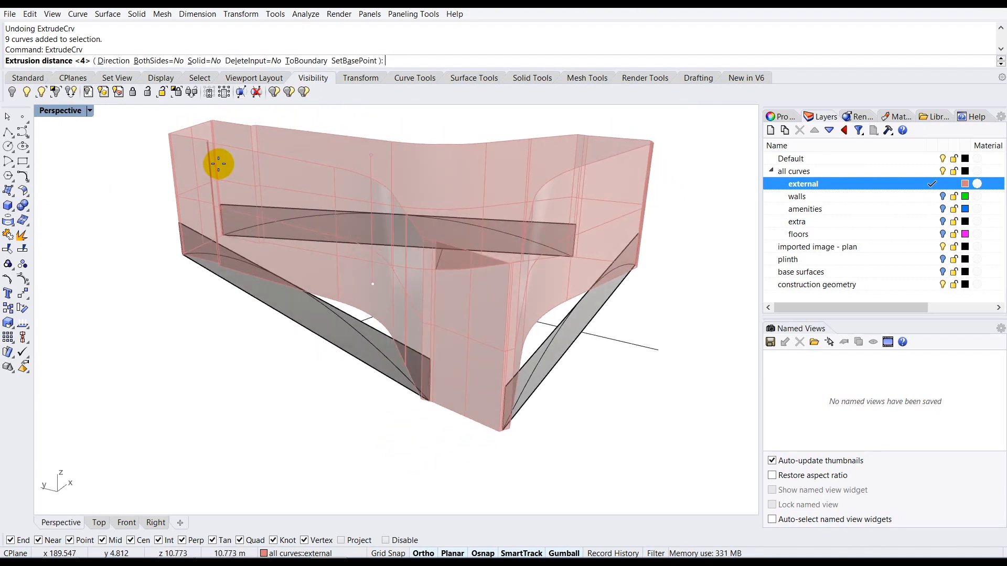
text(4)
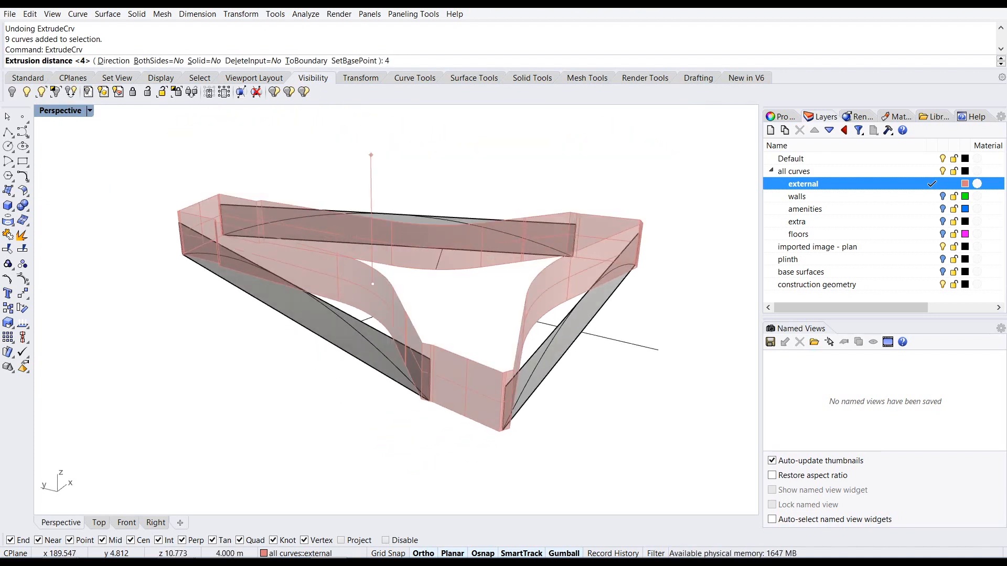
key(Return)
Step: Project the wide end's arc onto the adjacent curved external wall, using a Custom direction picked along the short construction line crossing that side
right_drag(218, 163, 443, 291)
right_drag(518, 268, 478, 265)
scroll(439, 266, down, 3)
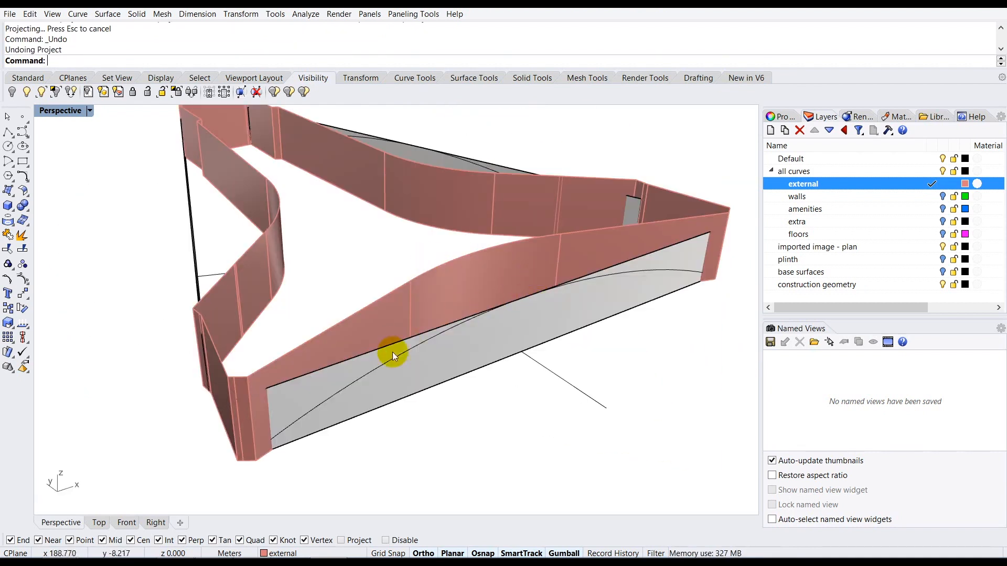
click(433, 338)
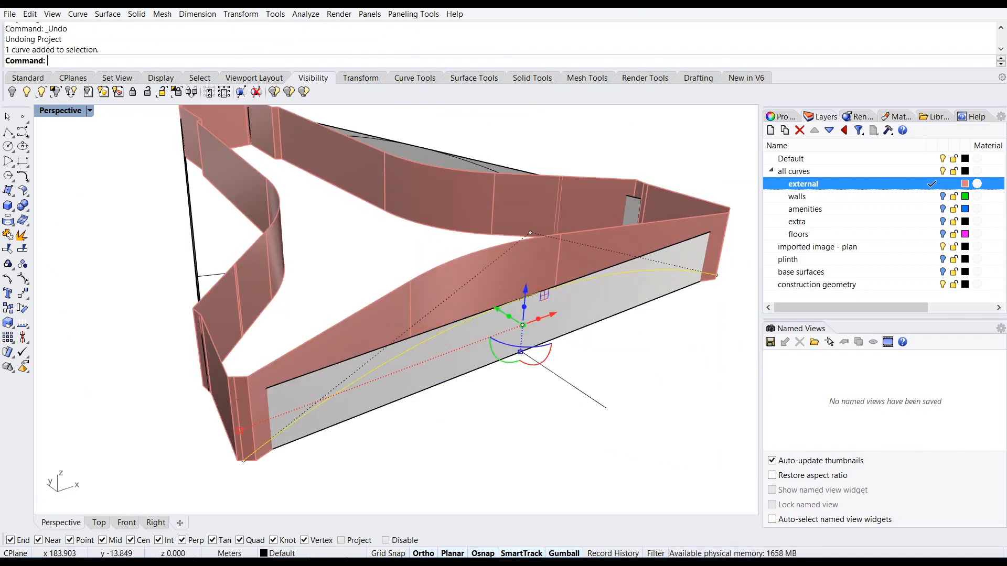
text(Project)
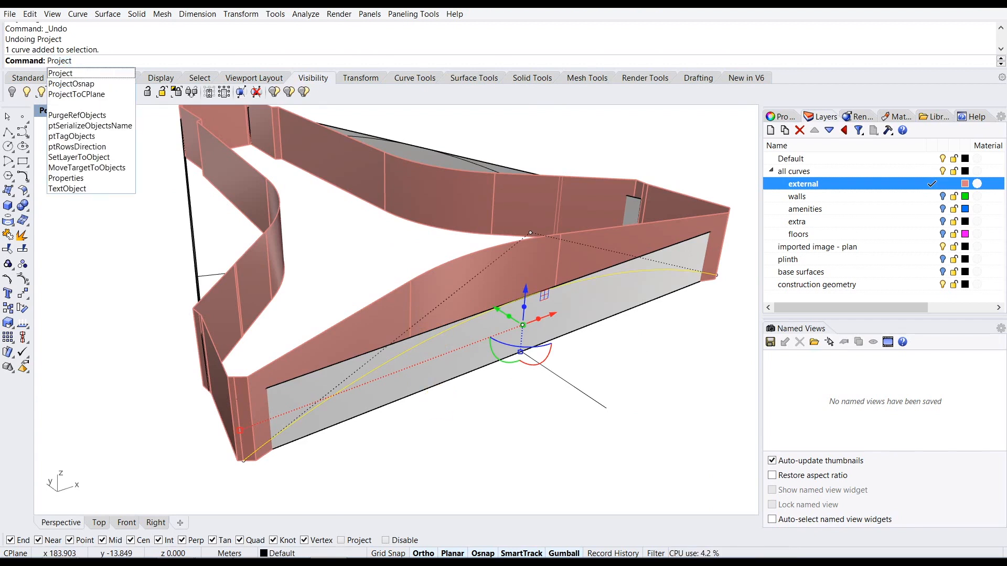
key(Return)
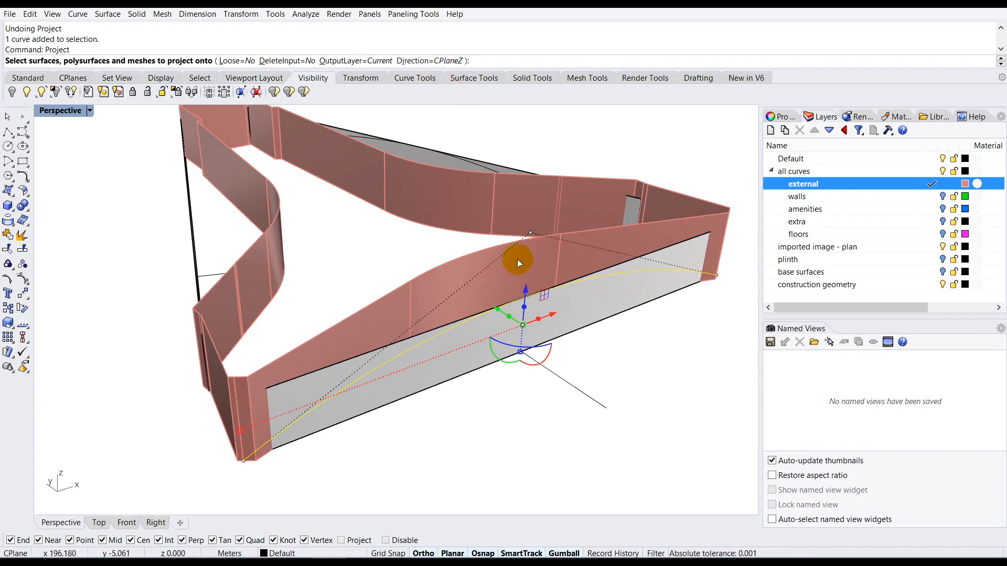
click(416, 61)
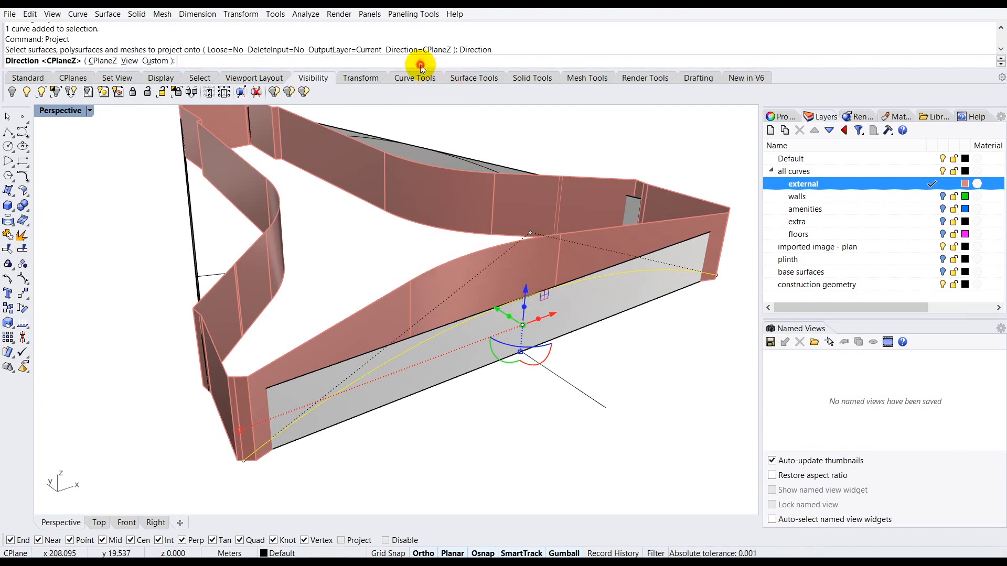
click(155, 61)
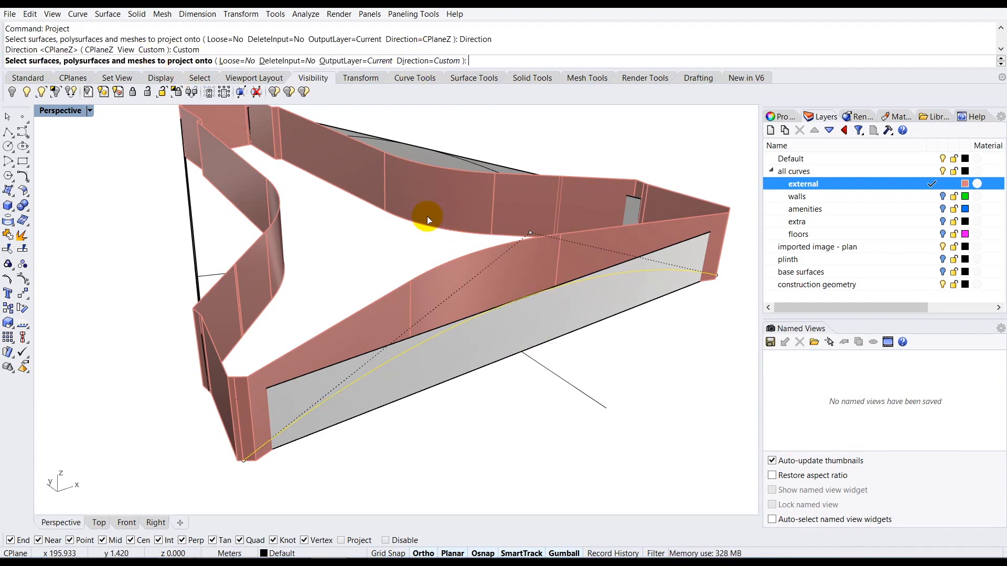
click(450, 278)
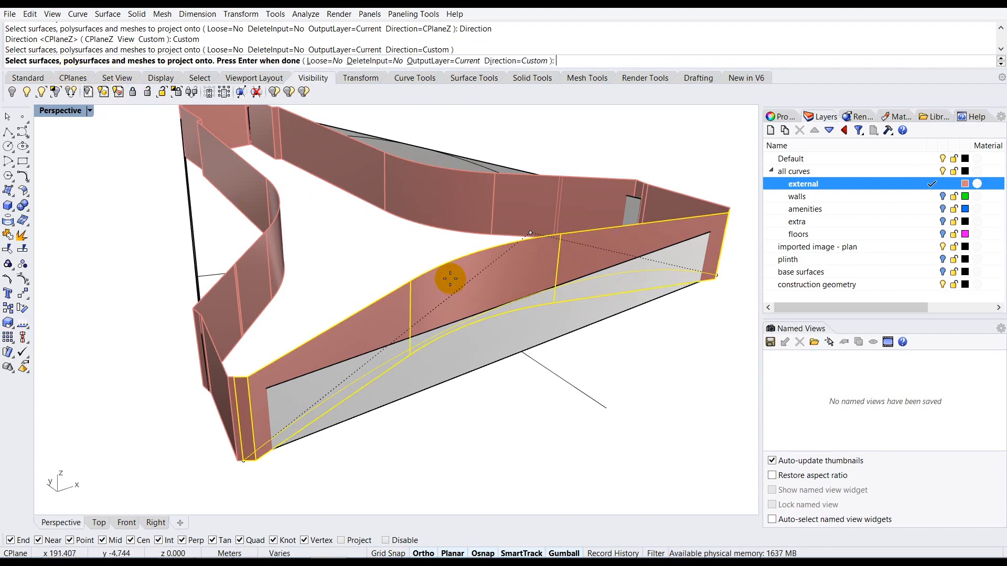
key(Return)
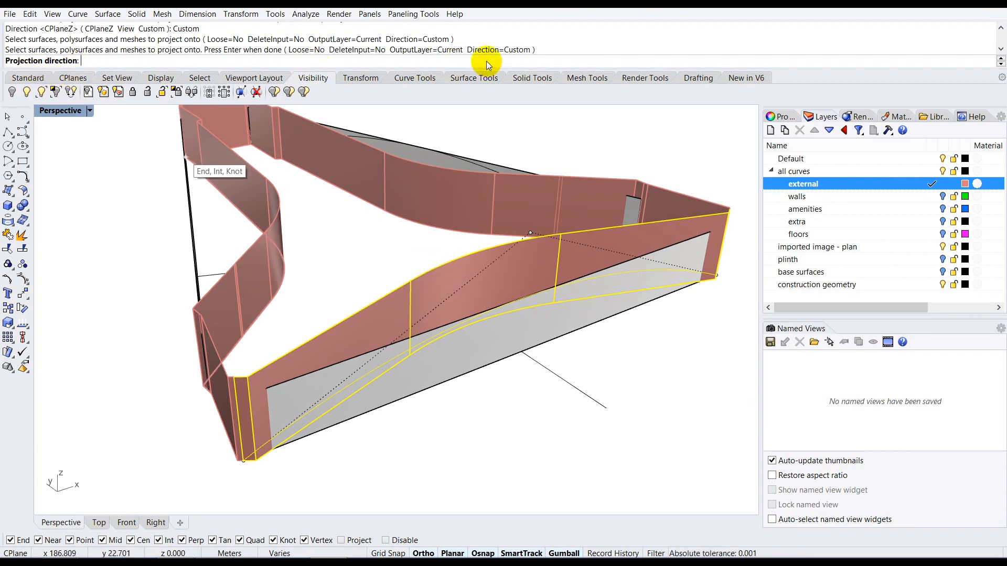
scroll(365, 253, down, 2)
scroll(370, 262, up, 2)
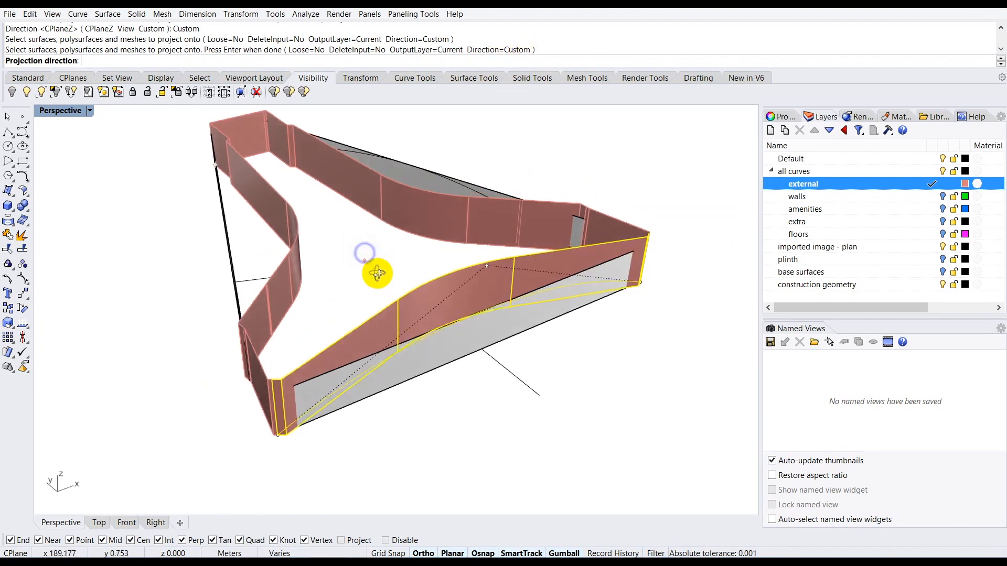
scroll(592, 423, up, 3)
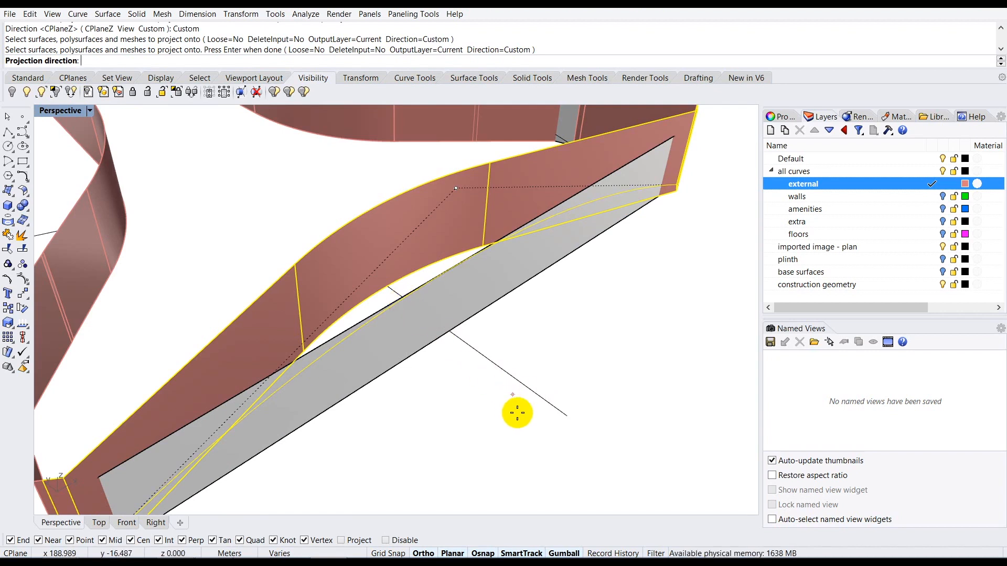
click(563, 418)
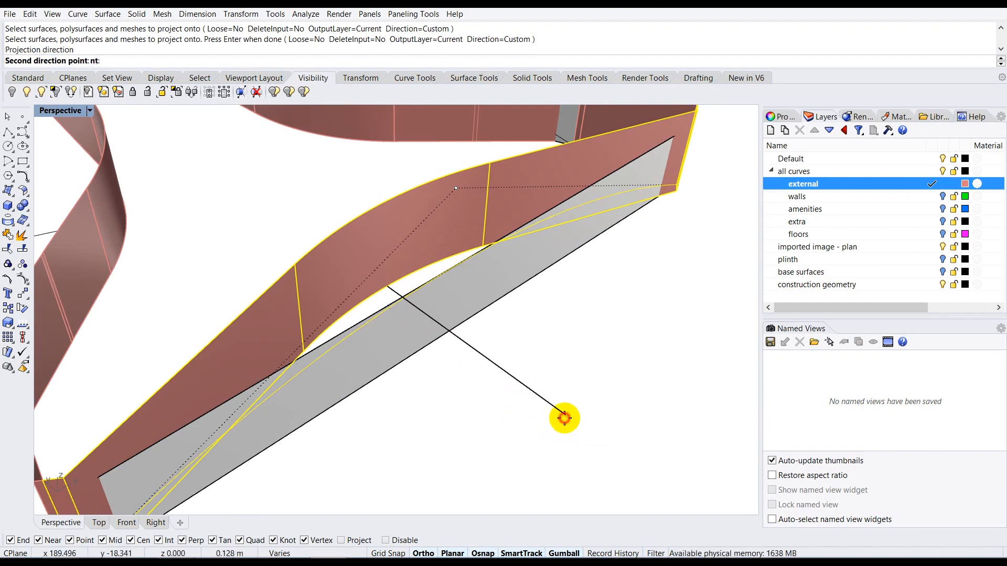
click(470, 347)
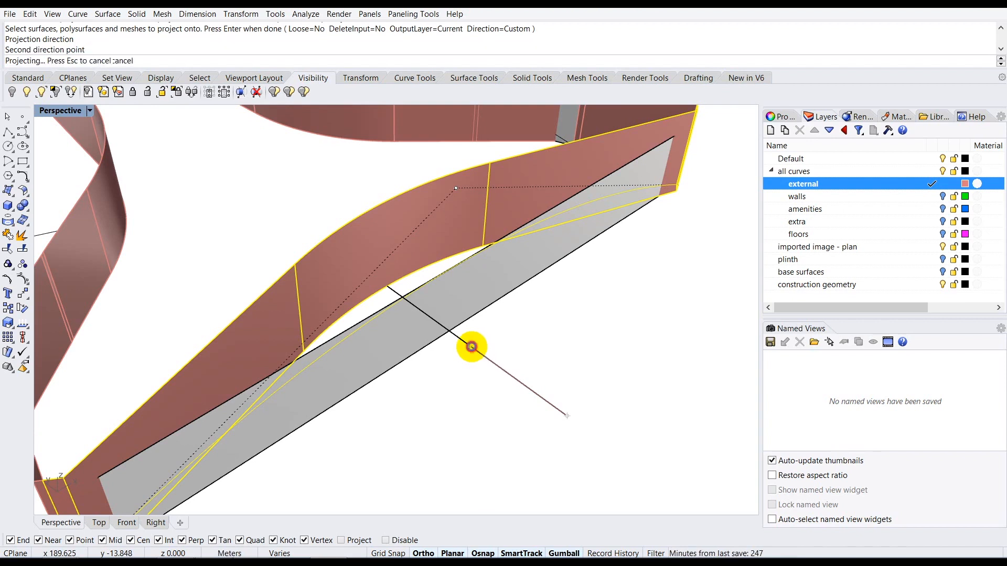
Step: Project the left construction surface's arc onto its curved external wall, picking the direction along the short construction line on that side
mouse_move(482, 340)
right_down()
mouse_move(524, 330)
mouse_move(486, 321)
right_up()
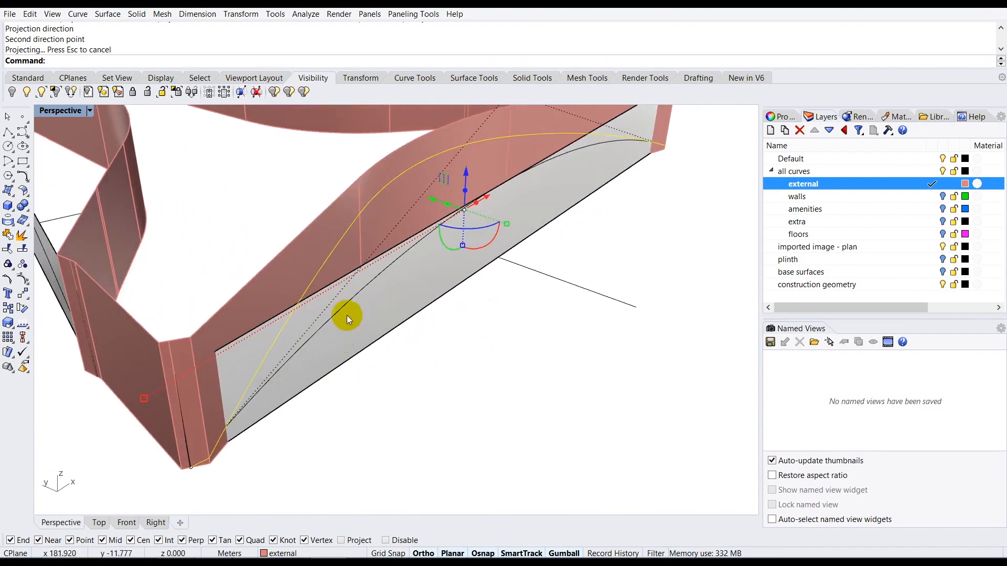
right_drag(613, 151, 644, 178)
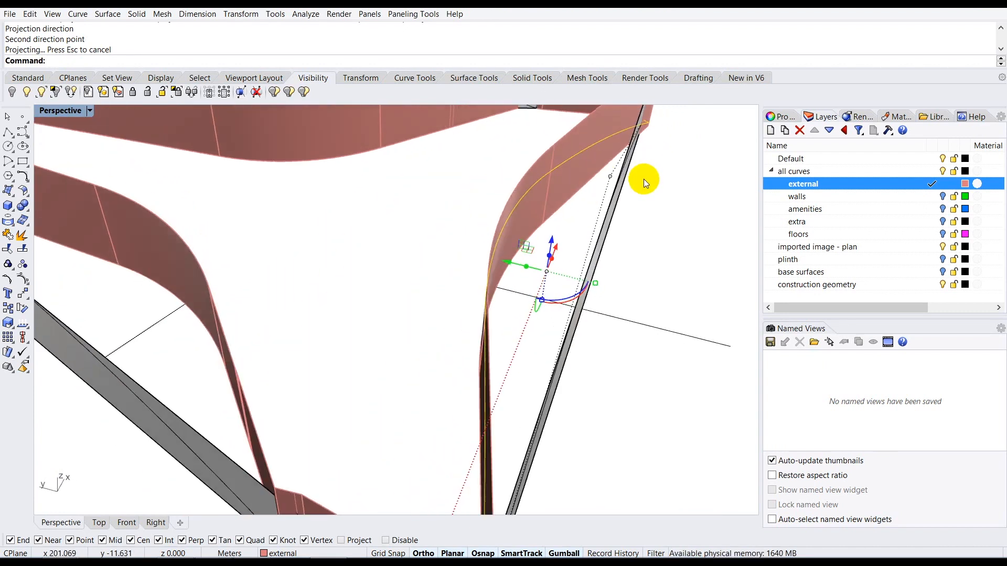
mouse_move(531, 215)
right_down()
mouse_move(503, 209)
mouse_move(521, 220)
right_up()
right_drag(576, 282, 452, 238)
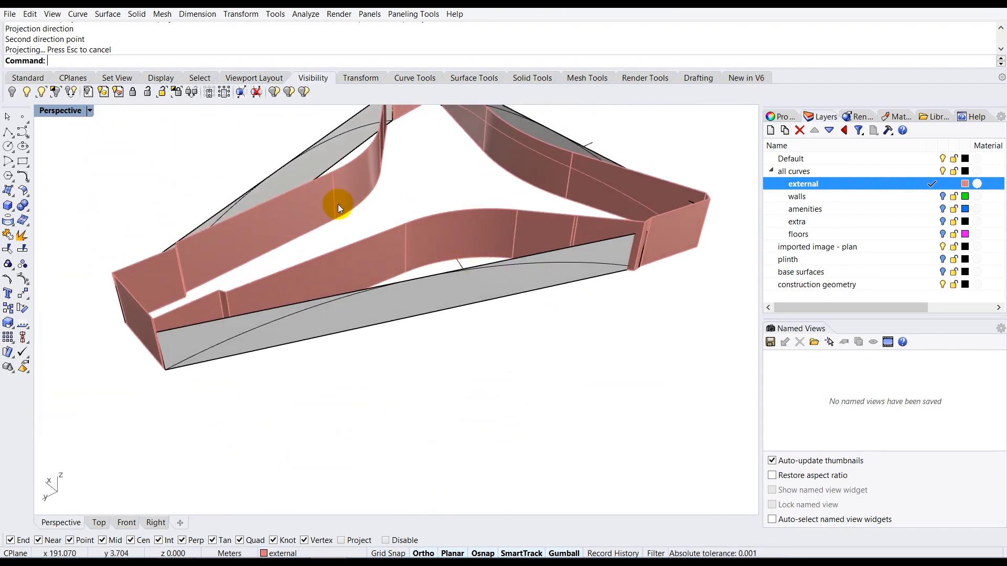
right_drag(373, 259, 382, 304)
scroll(345, 385, up, 3)
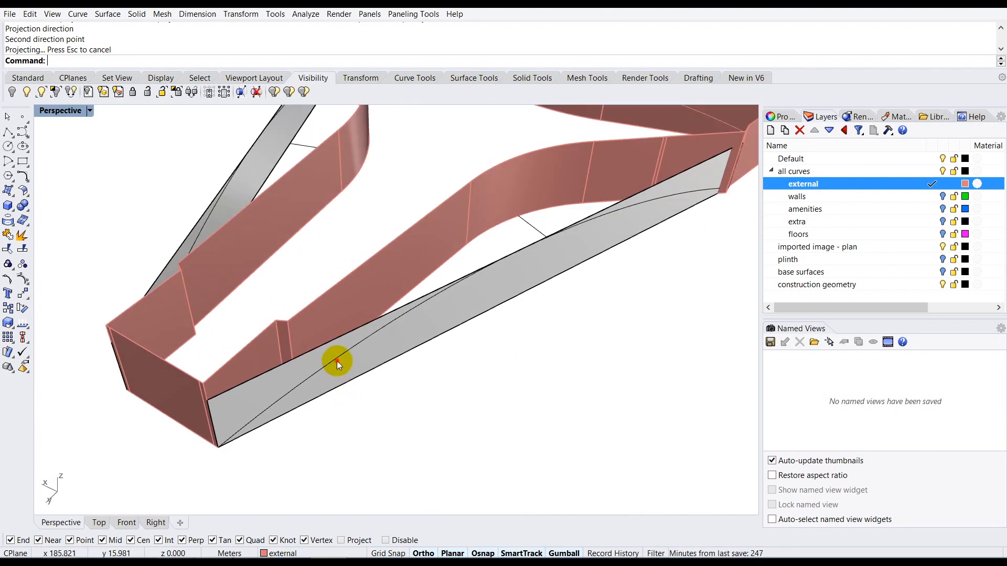
click(337, 361)
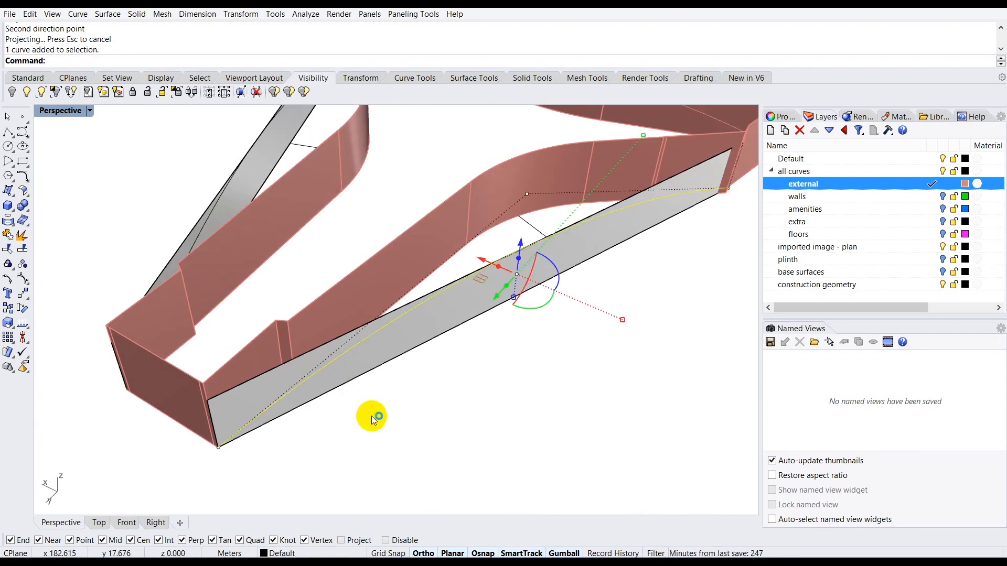
text(Project)
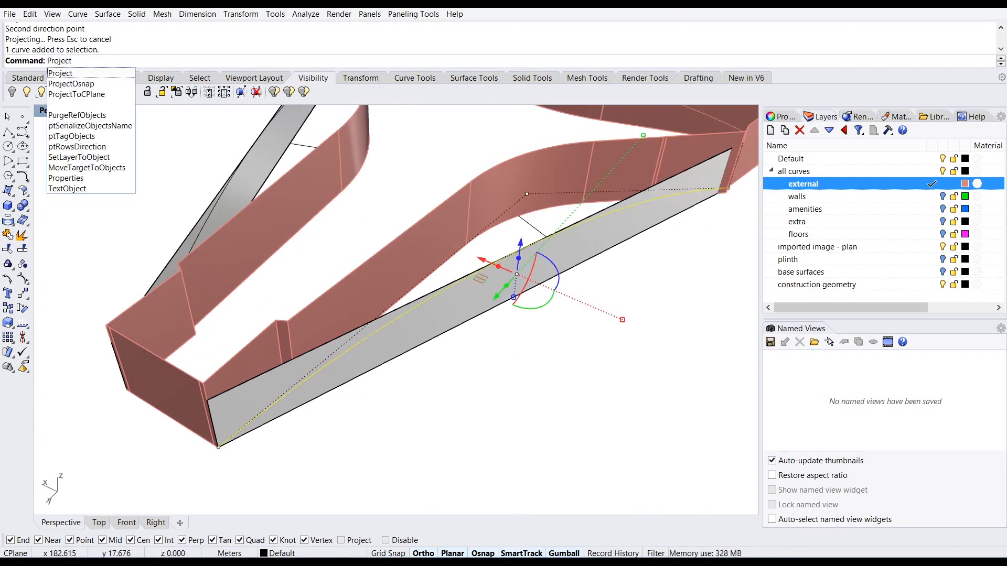
key(Return)
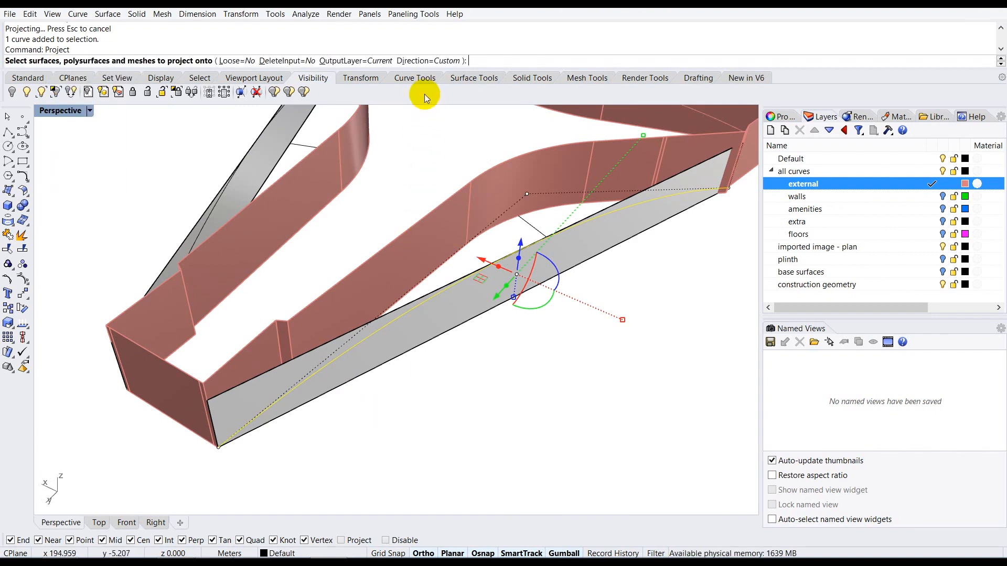
right_drag(371, 152, 341, 306)
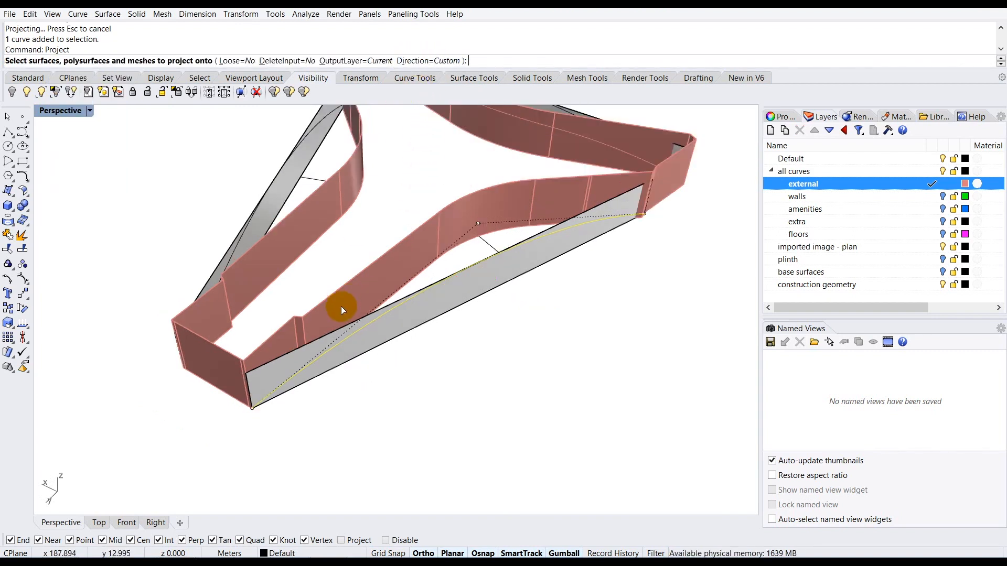
scroll(411, 269, up, 3)
click(394, 255)
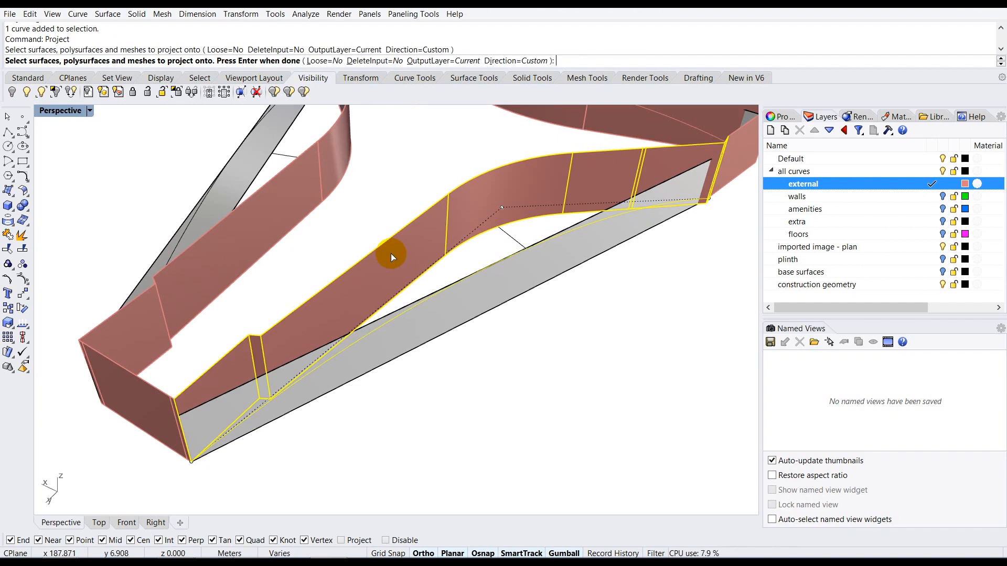
key(Return)
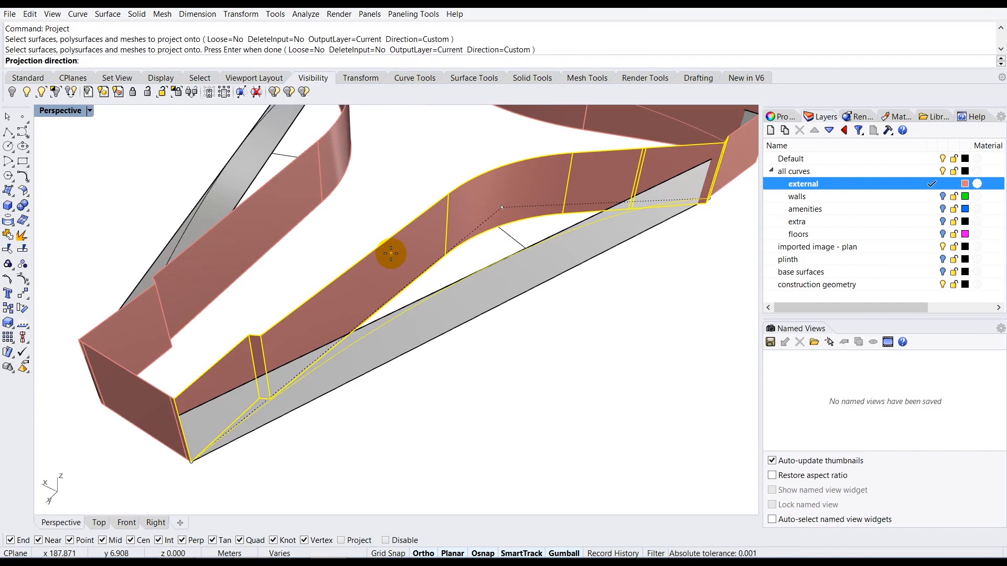
scroll(383, 315, down, 5)
right_drag(386, 308, 467, 252)
scroll(467, 250, up, 5)
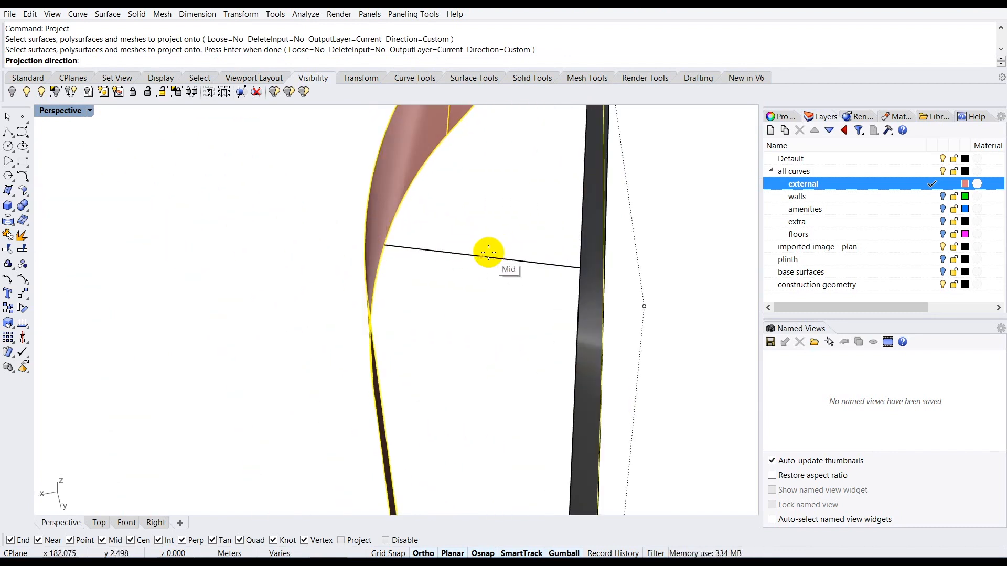
click(541, 266)
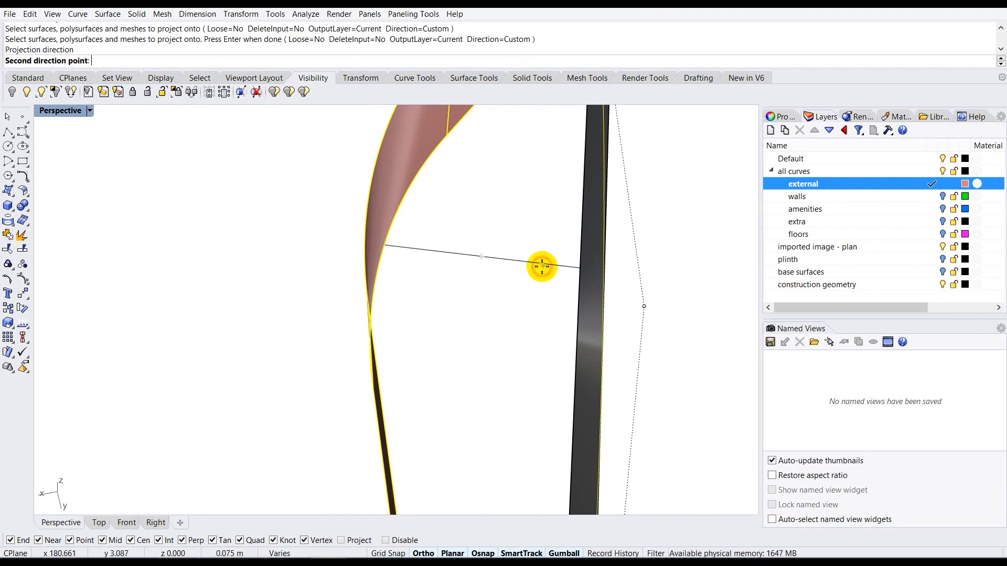
click(450, 254)
Step: Project the arc on the remaining long construction surface onto its facing curved external wall, picking the Custom direction along that side's short construction line
right_drag(470, 272, 385, 266)
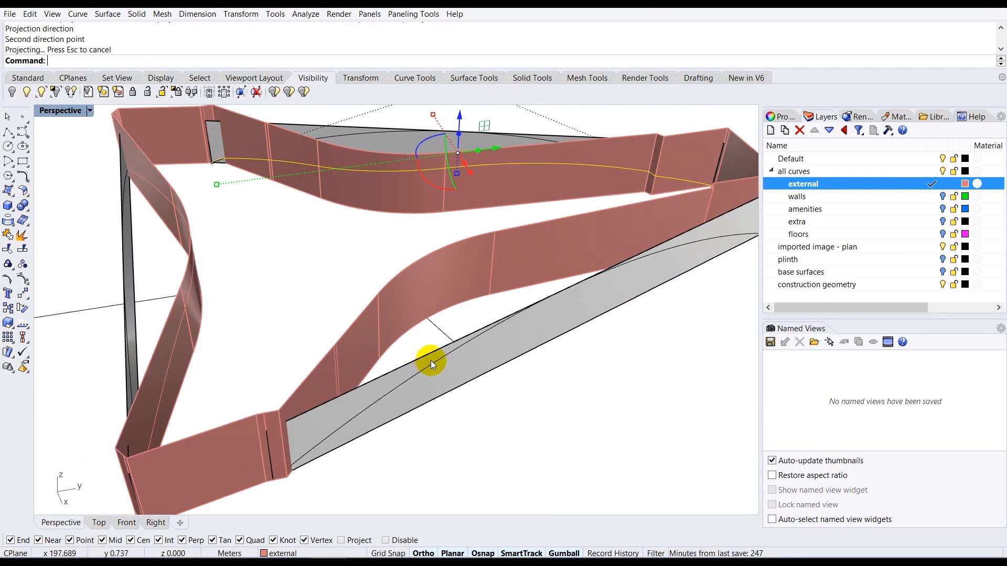
click(433, 361)
click(373, 286)
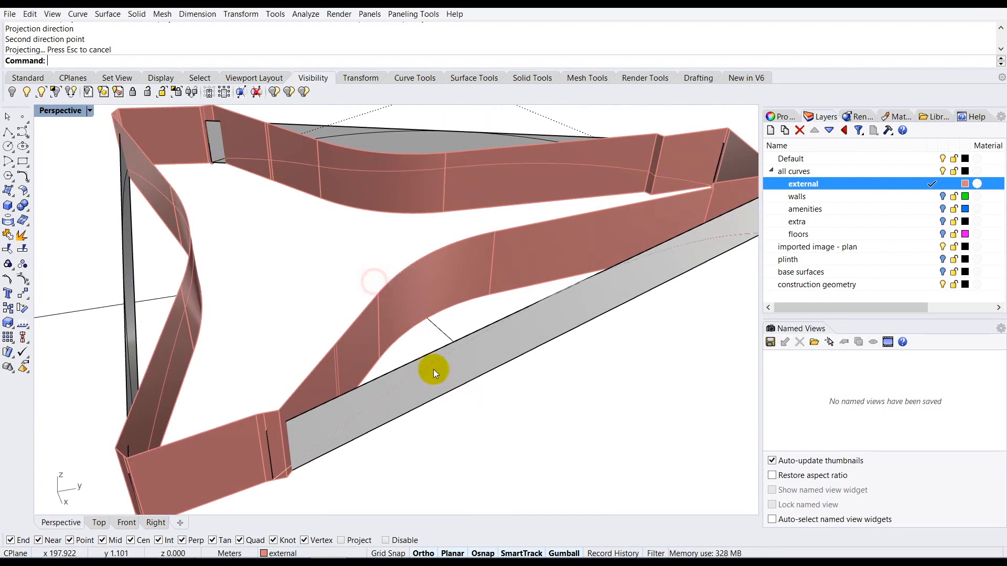
text(Pro)
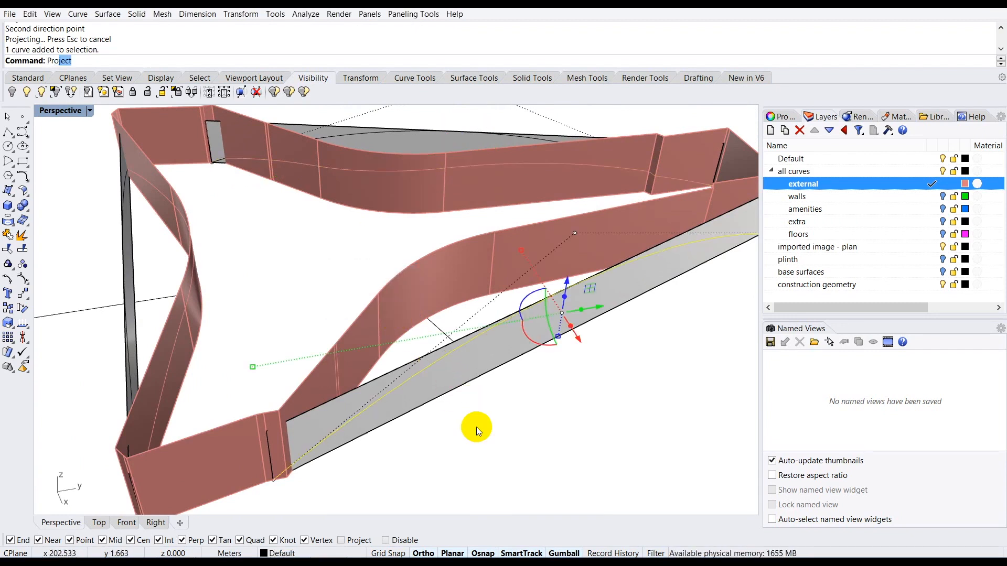
text(ject)
key(Return)
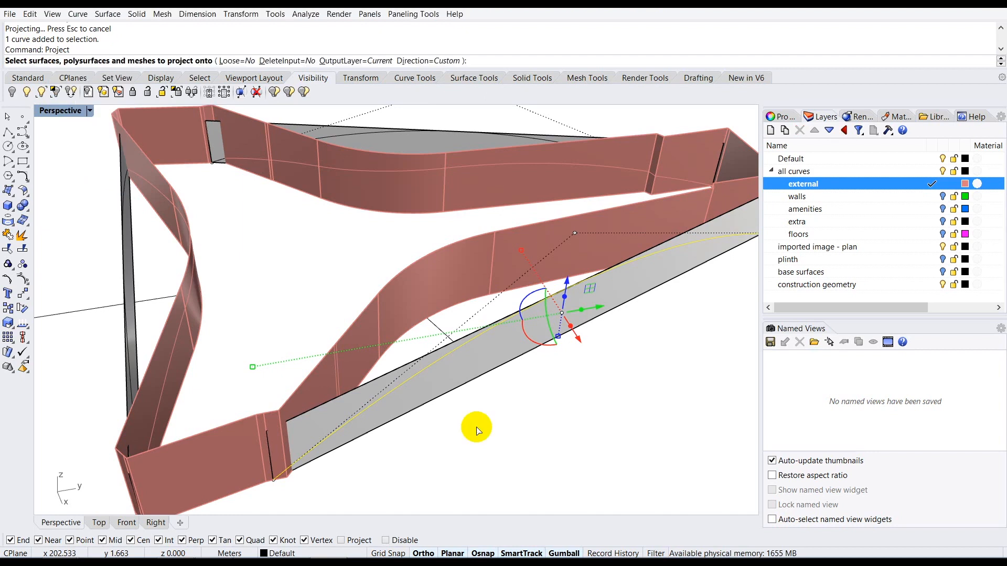
click(427, 289)
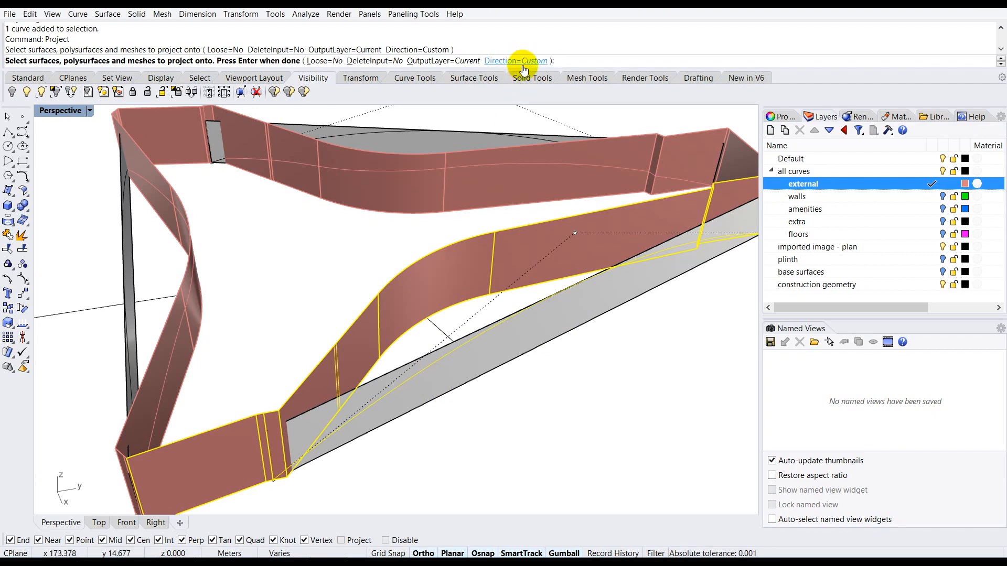
key(Return)
right_drag(448, 274, 528, 359)
scroll(529, 361, up, 5)
scroll(532, 362, down, 6)
click(554, 371)
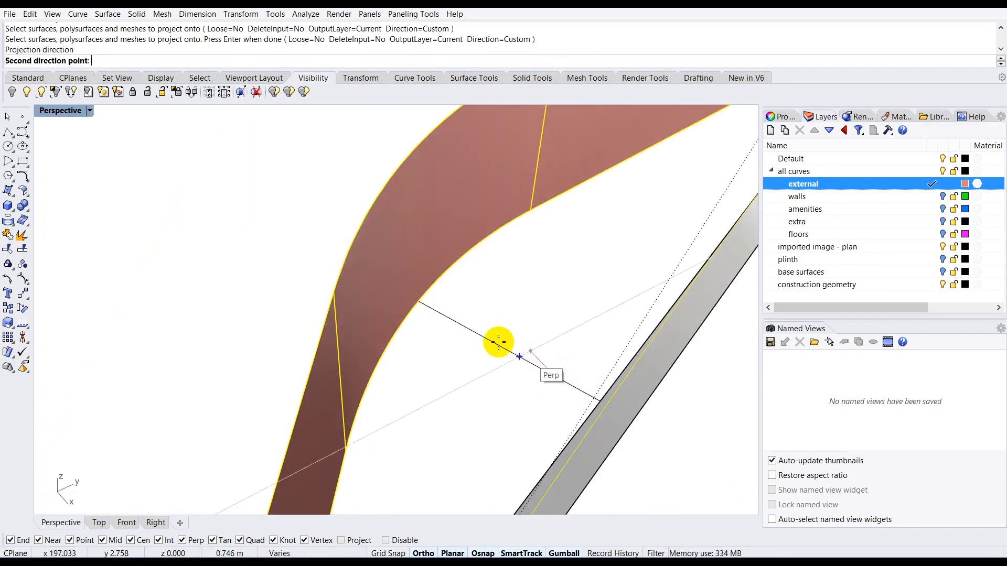
click(486, 338)
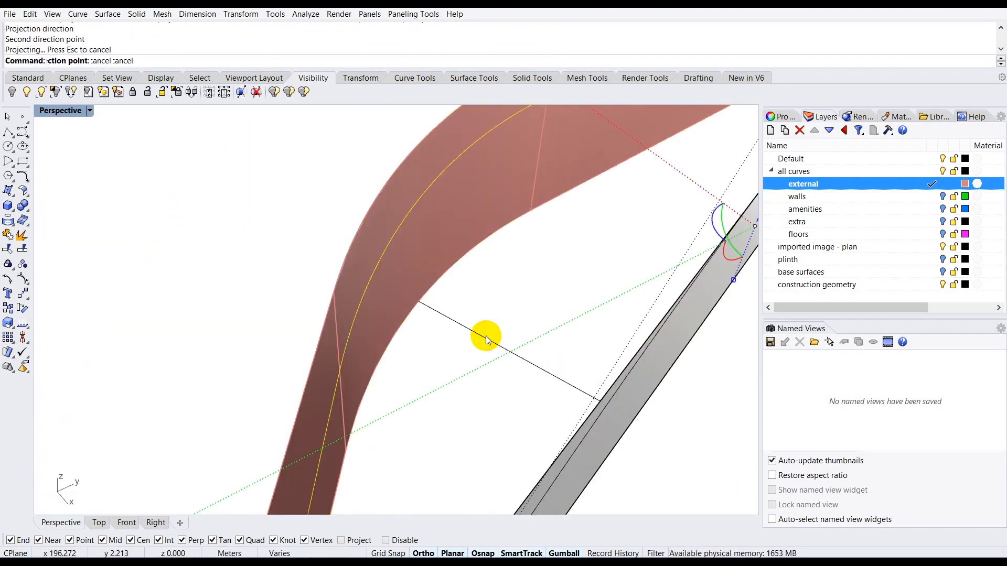
scroll(493, 354, down, 5)
click(518, 388)
Step: Make Default the current layer and turn off the external layer
right_drag(518, 388, 349, 334)
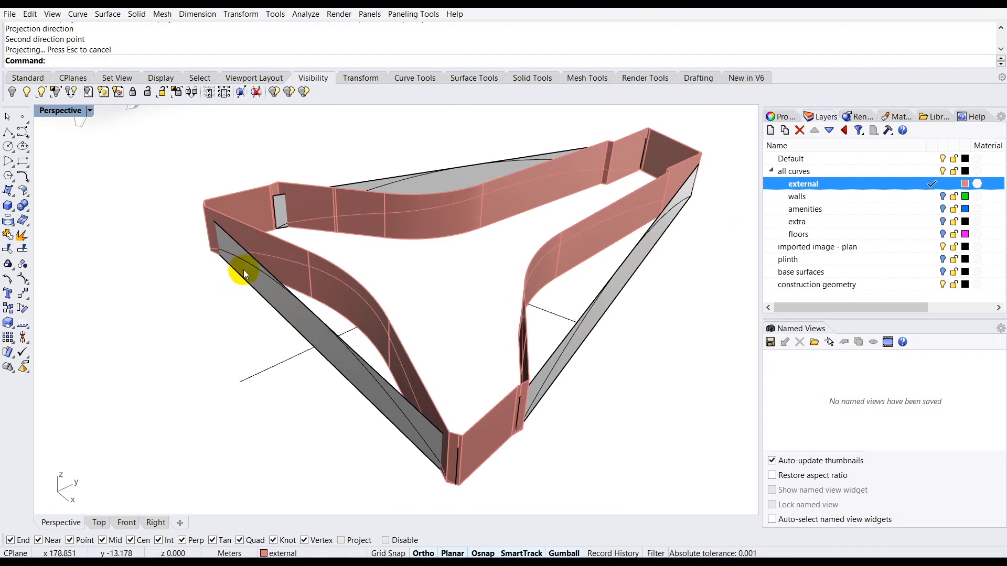
right_drag(361, 383, 285, 382)
right_drag(430, 253, 391, 210)
right_drag(445, 318, 404, 367)
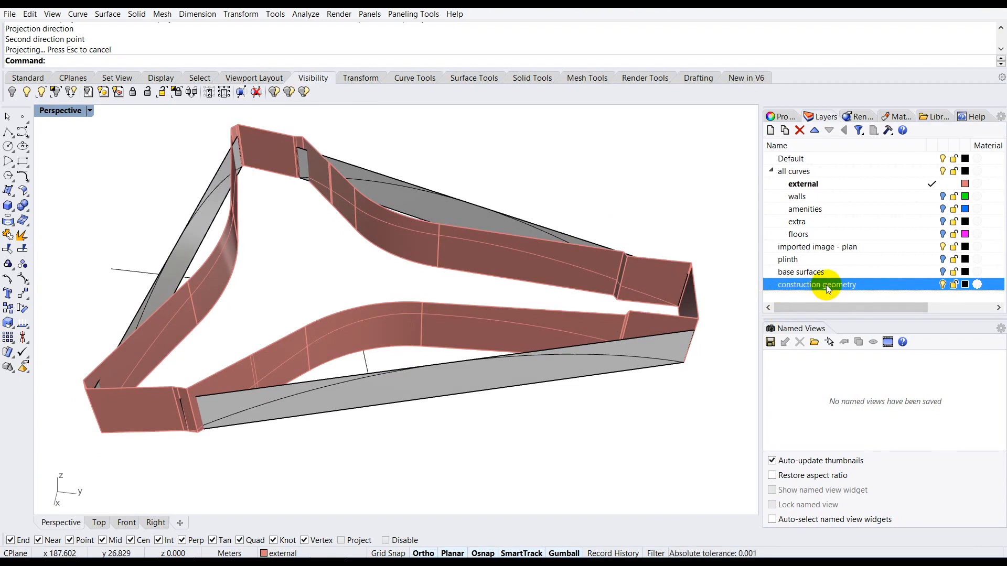
double_click(842, 159)
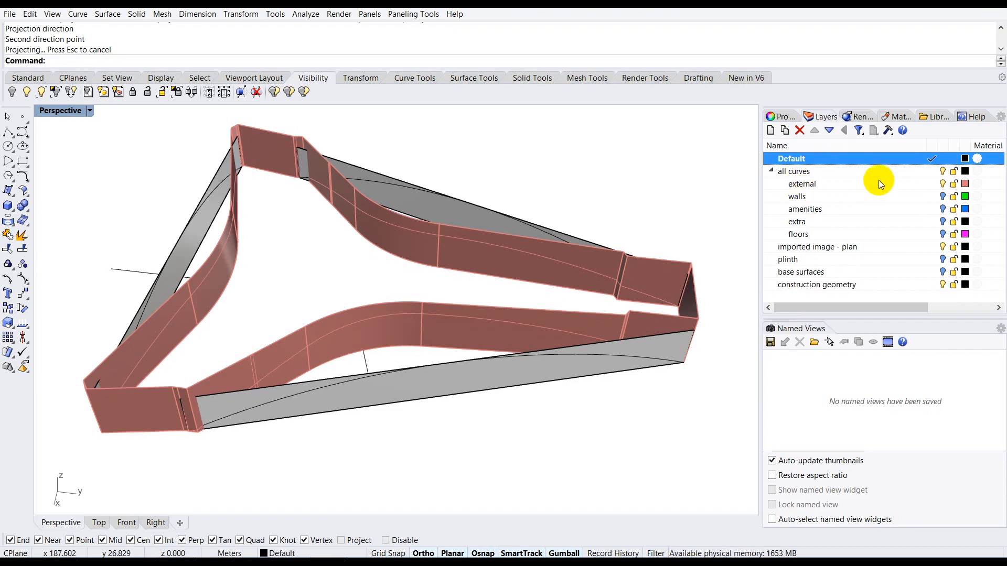
click(942, 185)
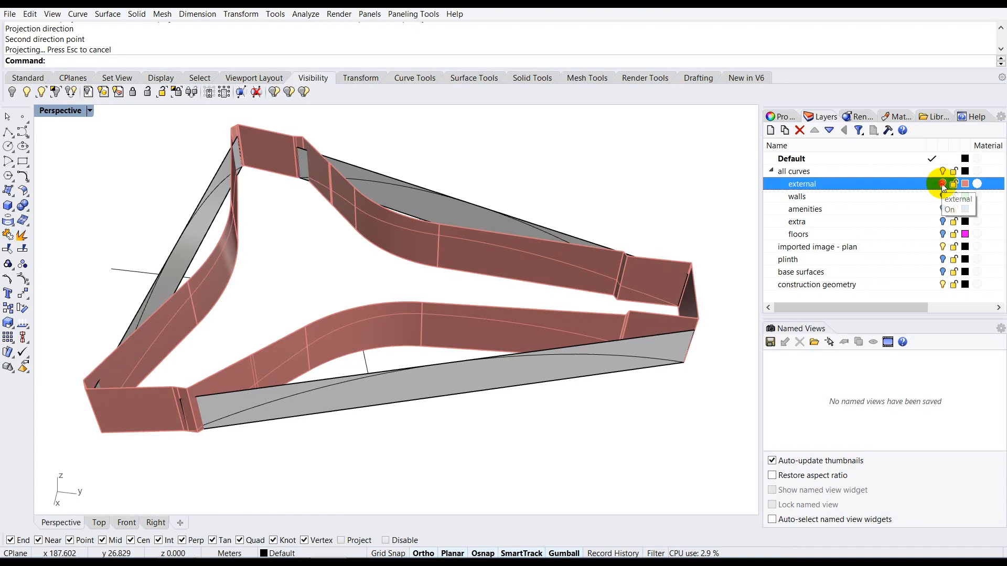
Step: Move all remaining visible construction surfaces, arcs and direction lines to the construction geometry layer
right_drag(471, 282, 466, 307)
right_drag(522, 288, 430, 300)
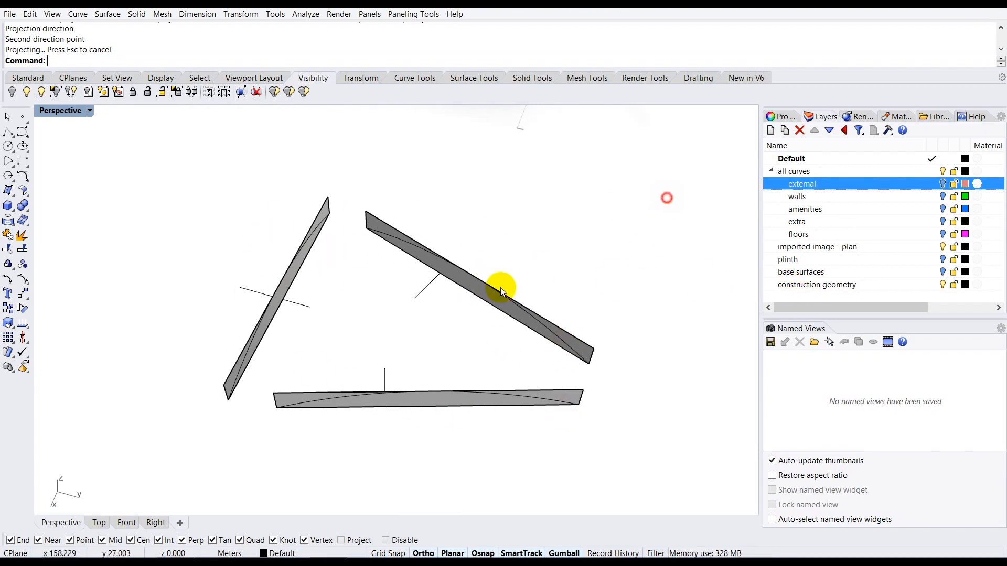
drag(191, 445, 191, 445)
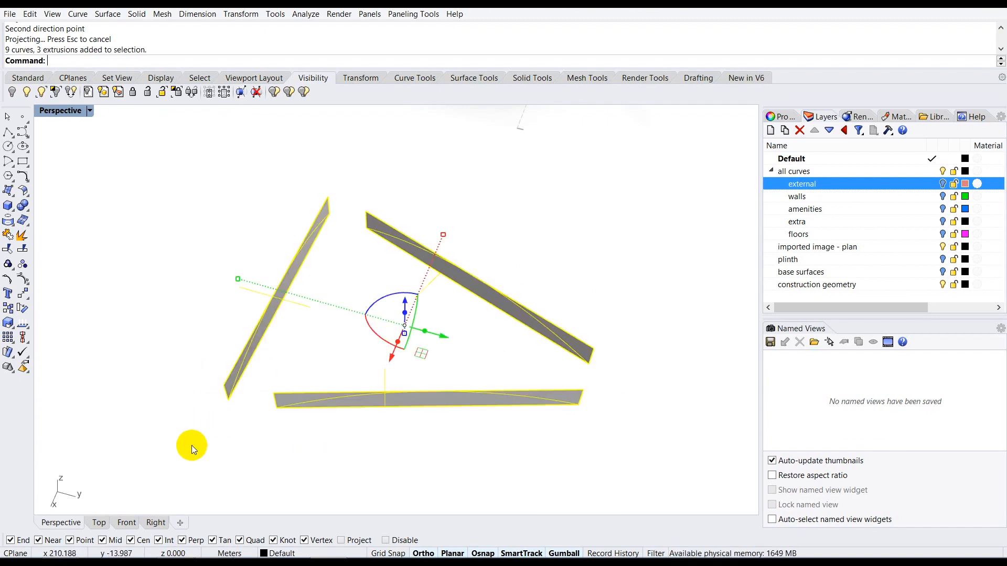
click(835, 287)
right_click(835, 286)
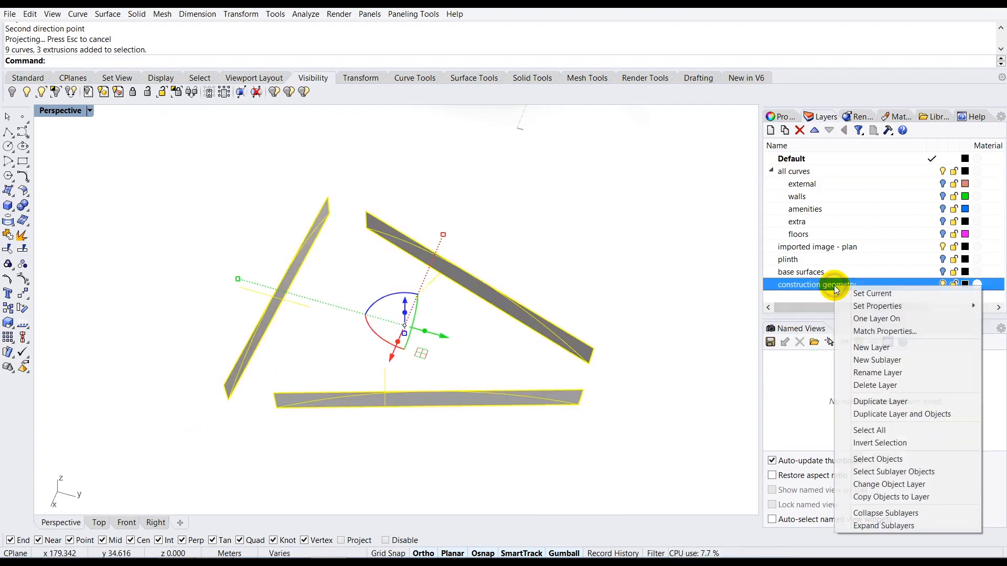
click(876, 486)
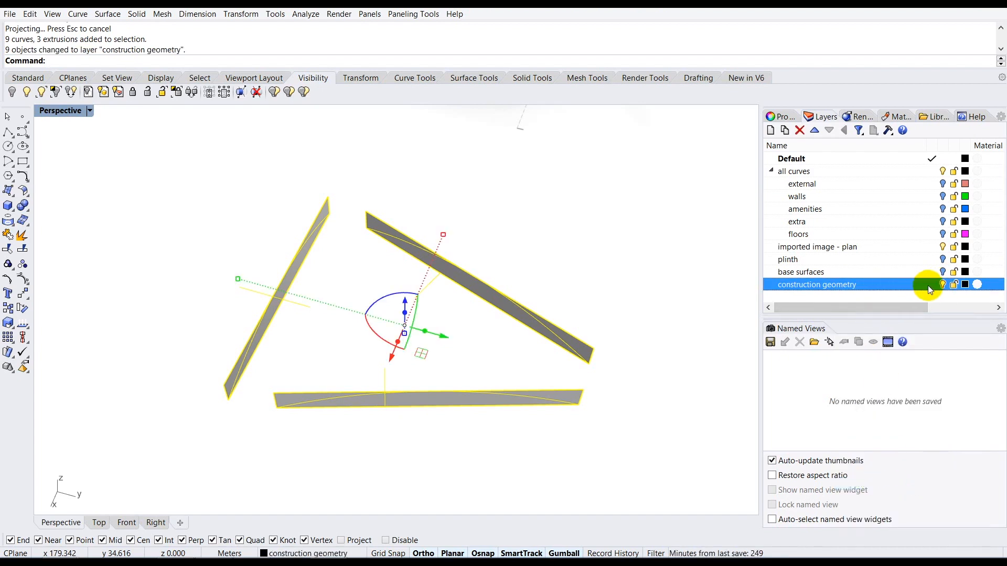
Step: Turn off the construction geometry layer and turn the external layer back on
click(943, 285)
right_drag(489, 357, 511, 348)
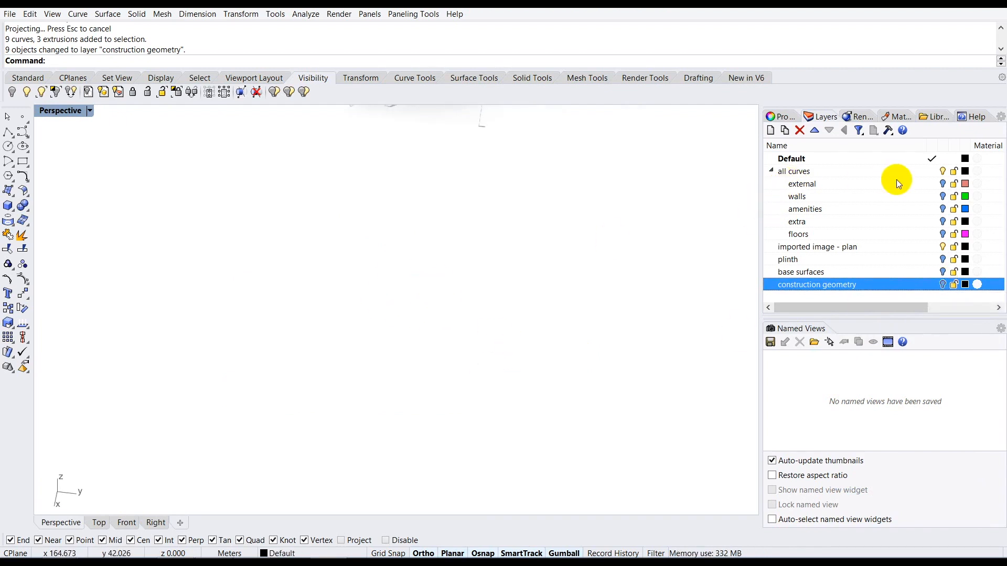
click(942, 184)
right_drag(575, 306, 530, 303)
scroll(439, 245, up, 2)
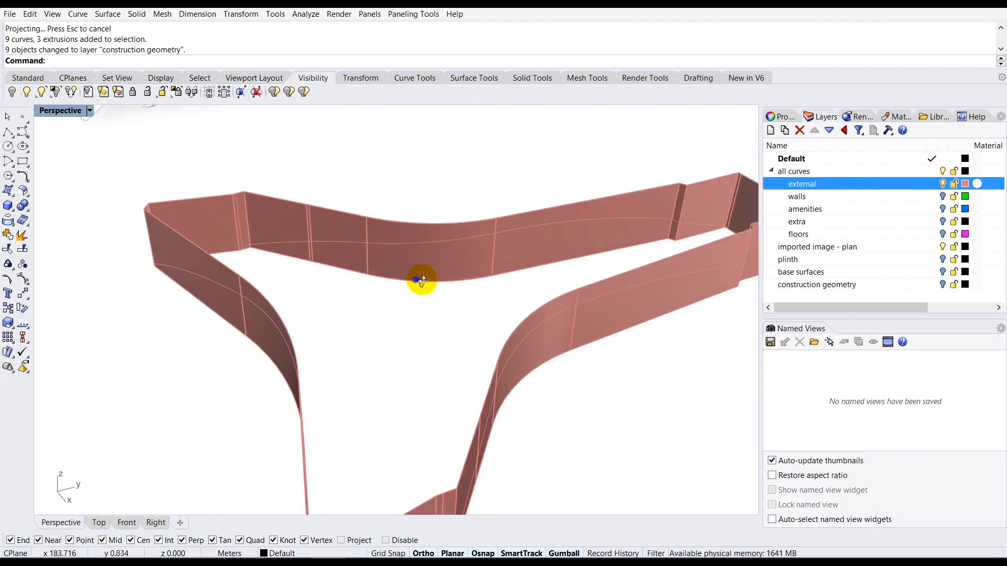